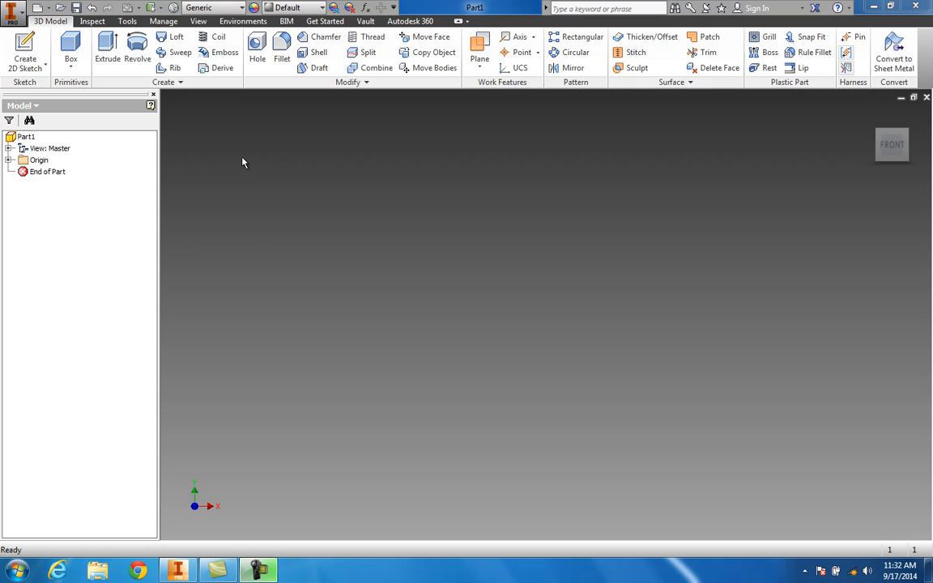
Step: Make the YZ, XZ and XY origin planes visible in the part
{"action": "left_click", "coordinate": [8, 161]}
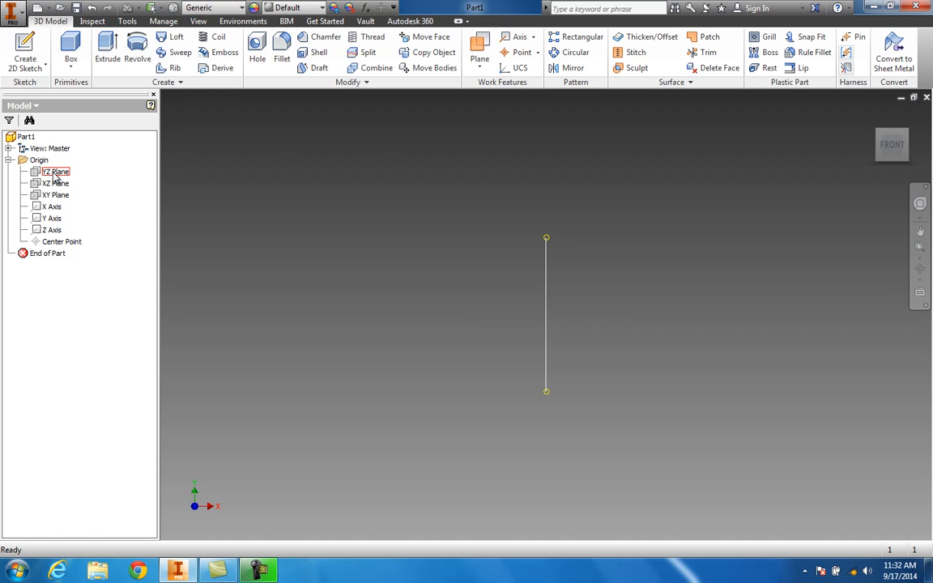
{"action": "left_click_drag", "start_coordinate": [891, 146], "coordinate": [897, 154]}
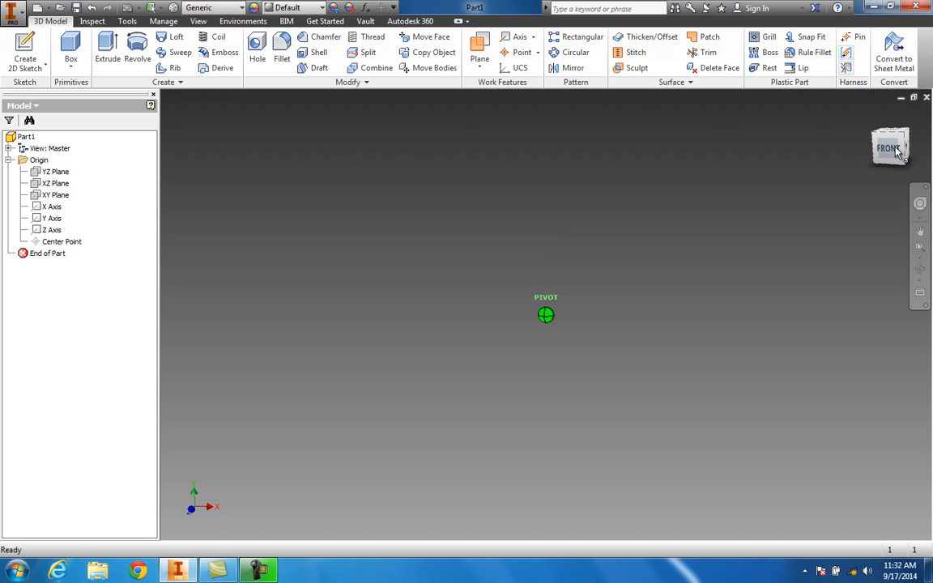
{"action": "right_click", "coordinate": [62, 177]}
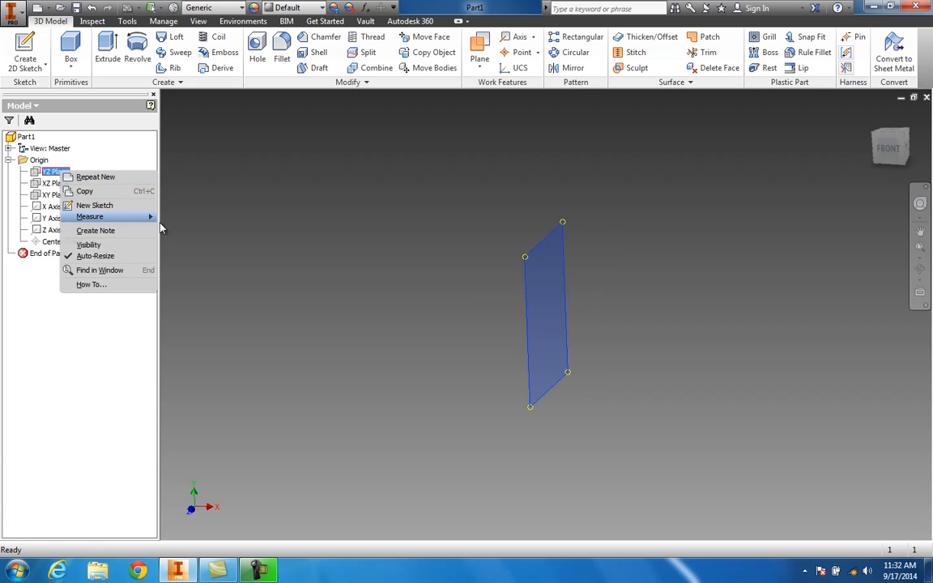
{"action": "left_click", "coordinate": [103, 248]}
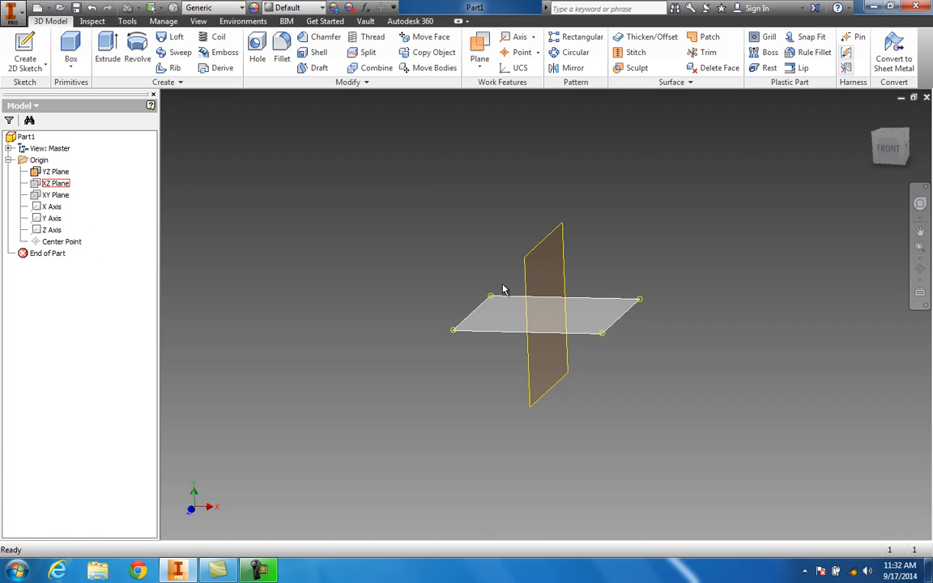
{"action": "right_click", "coordinate": [55, 184]}
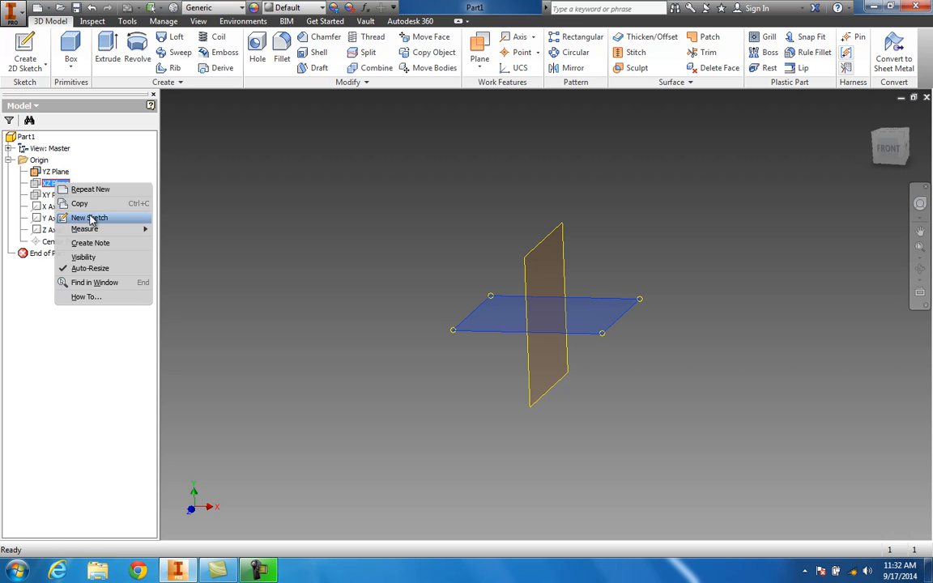
{"action": "left_click", "coordinate": [88, 256]}
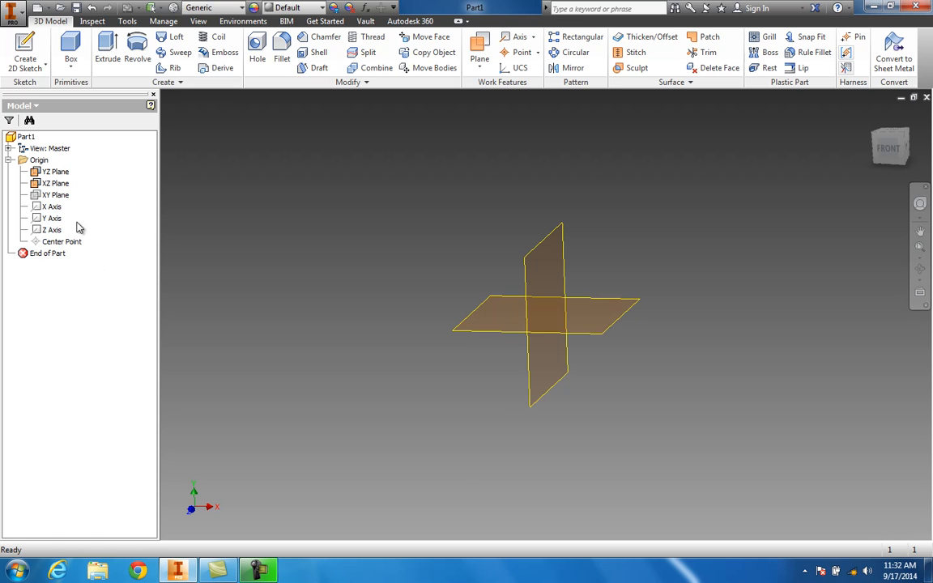
{"action": "right_click", "coordinate": [55, 195]}
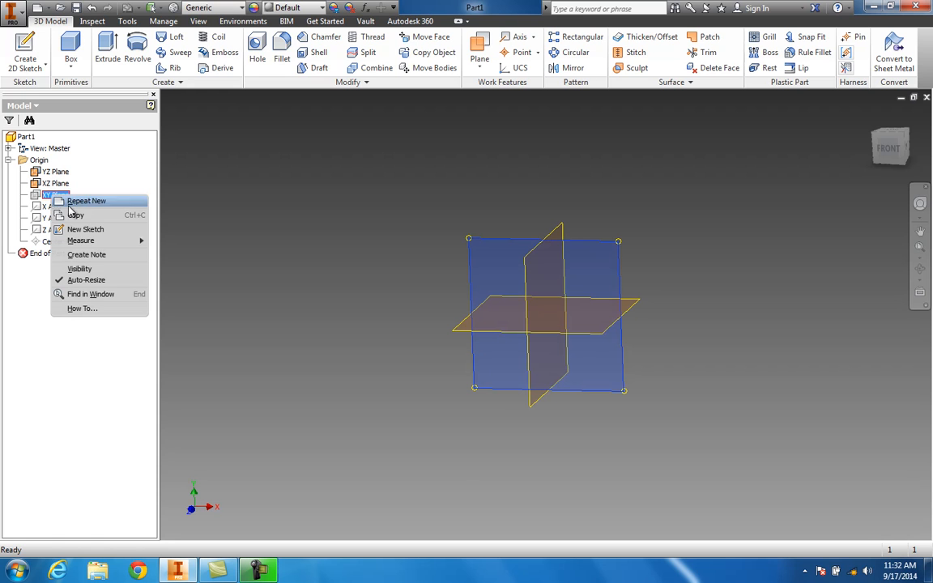
{"action": "left_click", "coordinate": [90, 268]}
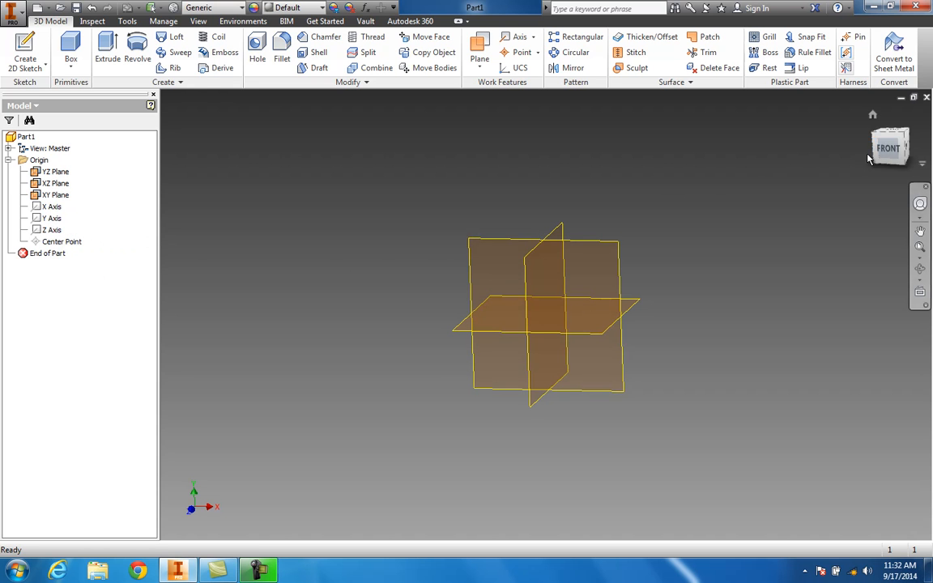
Step: Create a work point at the intersection of the XY, YZ and XZ planes
{"action": "mouse_move", "coordinate": [892, 150]}
{"action": "left_mouse_down"}
{"action": "mouse_move", "coordinate": [858, 188]}
{"action": "mouse_move", "coordinate": [906, 203]}
{"action": "mouse_move", "coordinate": [802, 134]}
{"action": "mouse_move", "coordinate": [197, 210]}
{"action": "mouse_move", "coordinate": [801, 134]}
{"action": "mouse_move", "coordinate": [776, 233]}
{"action": "mouse_move", "coordinate": [818, 194]}
{"action": "left_mouse_up"}
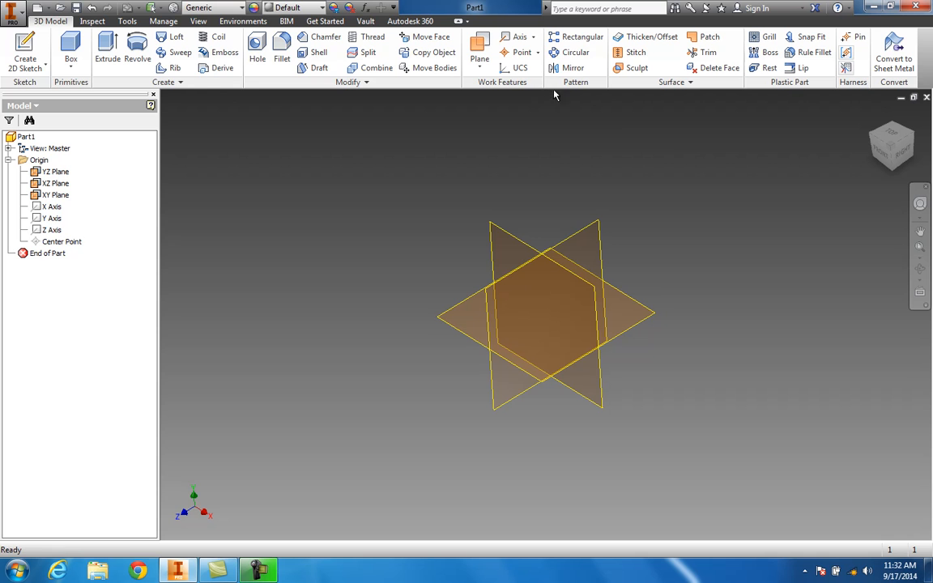
{"action": "mouse_move", "coordinate": [894, 146]}
{"action": "left_mouse_down"}
{"action": "mouse_move", "coordinate": [905, 159]}
{"action": "mouse_move", "coordinate": [165, 138]}
{"action": "mouse_move", "coordinate": [187, 116]}
{"action": "mouse_move", "coordinate": [179, 90]}
{"action": "mouse_move", "coordinate": [167, 170]}
{"action": "mouse_move", "coordinate": [185, 150]}
{"action": "left_mouse_up"}
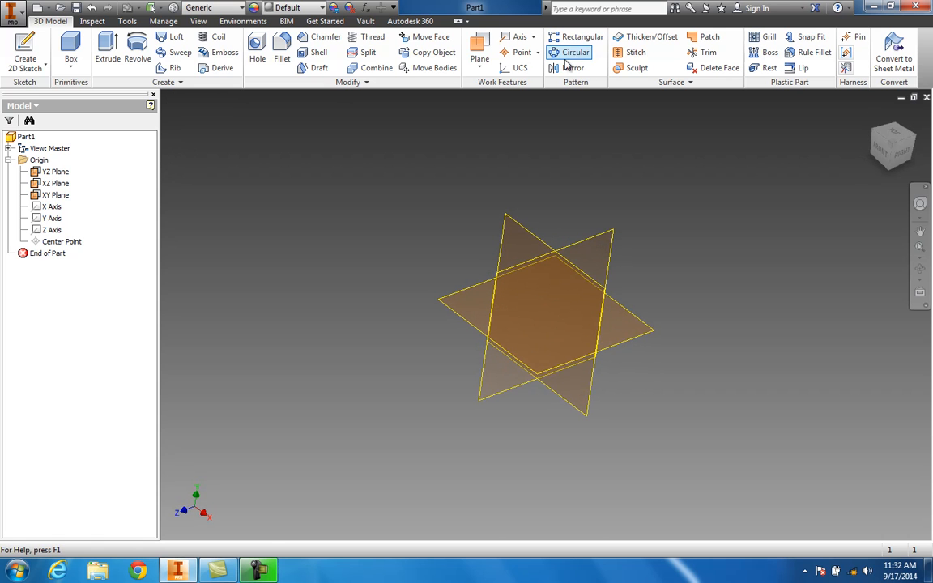
{"action": "left_click", "coordinate": [537, 52]}
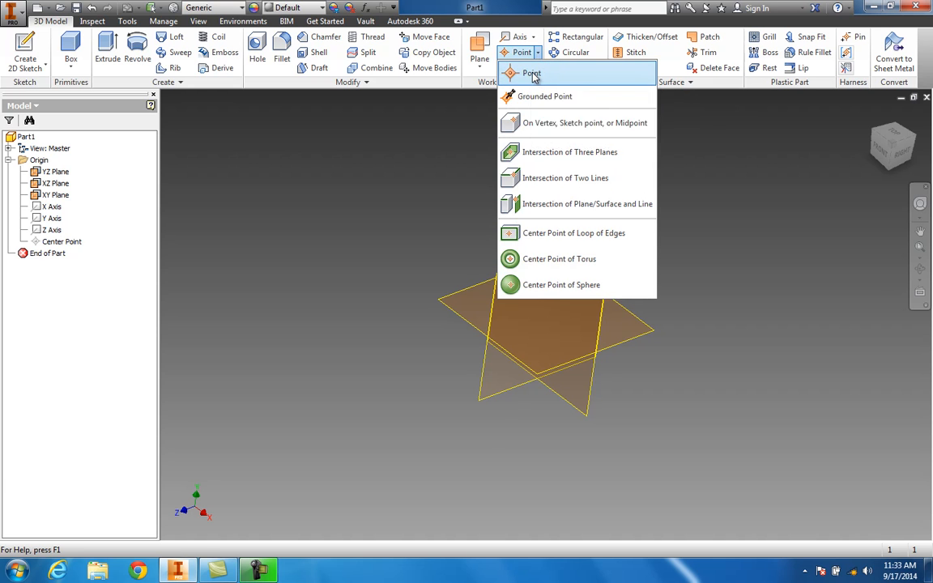
{"action": "left_click", "coordinate": [534, 75]}
{"action": "left_click", "coordinate": [522, 235]}
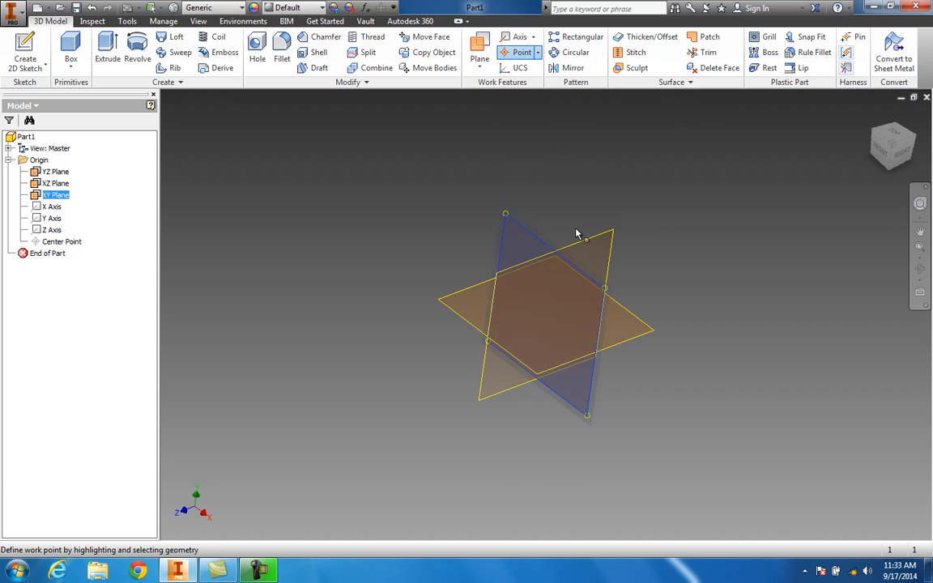
{"action": "left_click", "coordinate": [595, 249]}
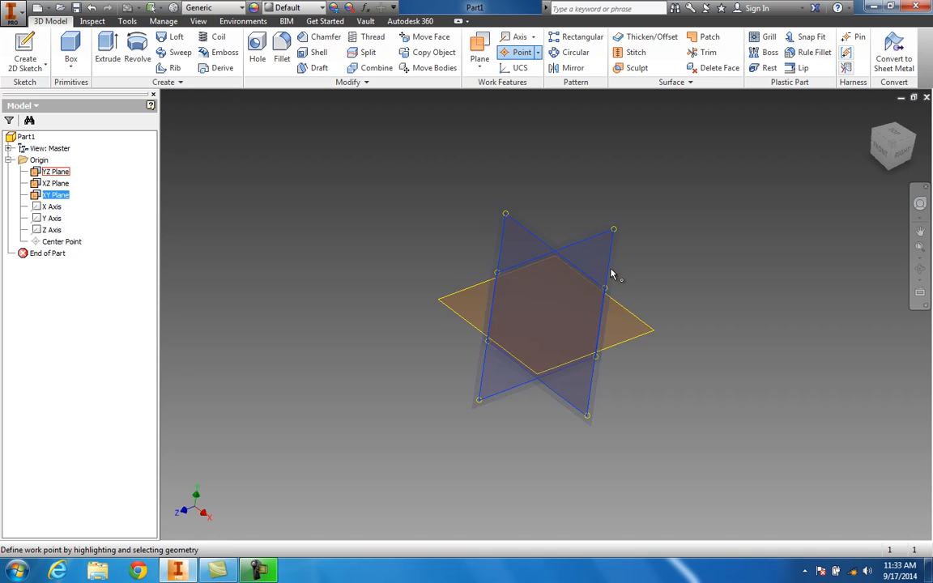
{"action": "left_click", "coordinate": [646, 339]}
Step: Start a new 2D sketch on the XZ plane
{"action": "mouse_move", "coordinate": [890, 151]}
{"action": "left_mouse_down"}
{"action": "mouse_move", "coordinate": [926, 111]}
{"action": "mouse_move", "coordinate": [163, 132]}
{"action": "mouse_move", "coordinate": [899, 194]}
{"action": "mouse_move", "coordinate": [896, 211]}
{"action": "mouse_move", "coordinate": [783, 221]}
{"action": "mouse_move", "coordinate": [837, 230]}
{"action": "mouse_move", "coordinate": [826, 205]}
{"action": "mouse_move", "coordinate": [877, 154]}
{"action": "left_mouse_up"}
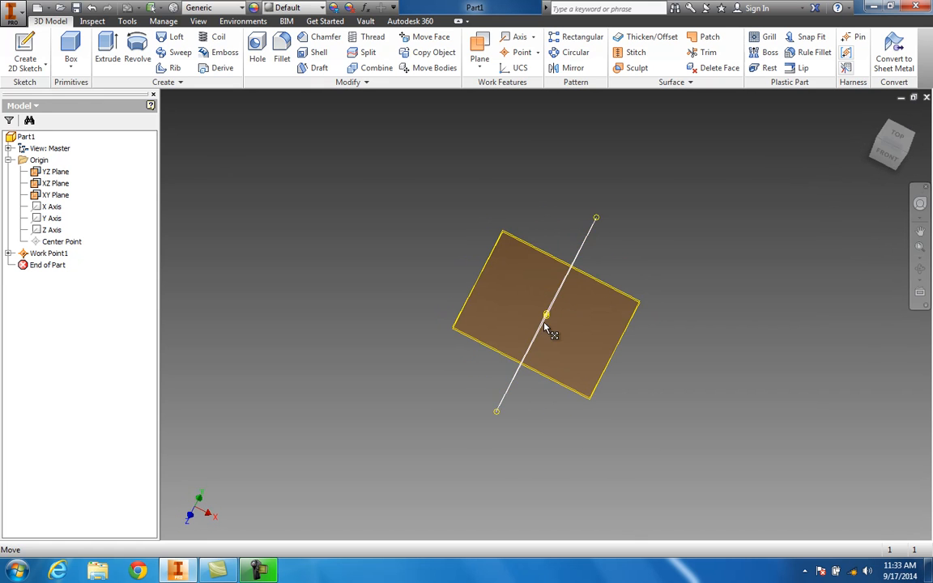
{"action": "left_click_drag", "start_coordinate": [880, 152], "coordinate": [786, 221]}
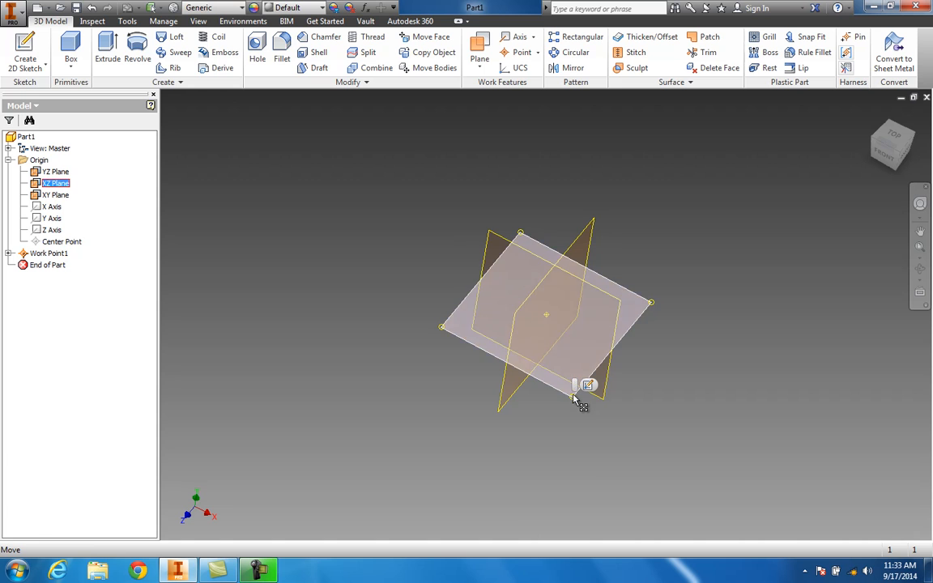
{"action": "left_click", "coordinate": [573, 392]}
{"action": "right_click", "coordinate": [571, 390]}
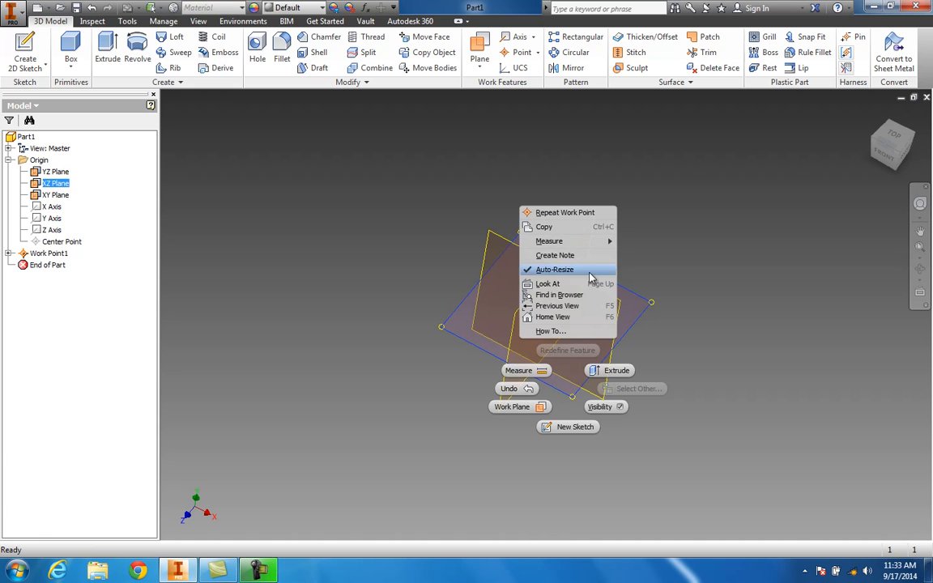
{"action": "left_click", "coordinate": [572, 428]}
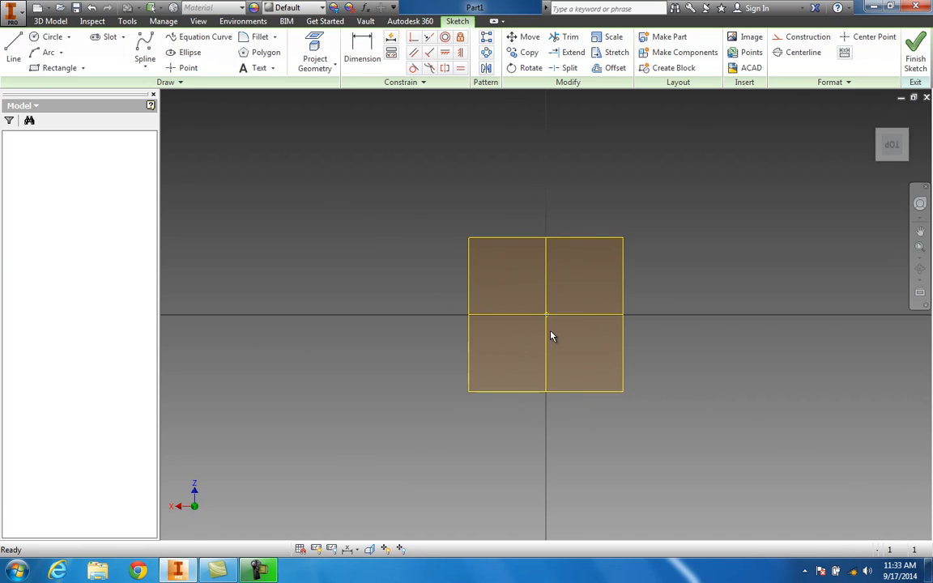
Step: Sketch a two-corner rectangle about 0.37 in wide around the origin, with the center point inside it
{"action": "scroll", "coordinate": [551, 334], "scroll_direction": "up", "scroll_amount": 3}
{"action": "scroll", "coordinate": [548, 328], "scroll_direction": "down", "scroll_amount": 8}
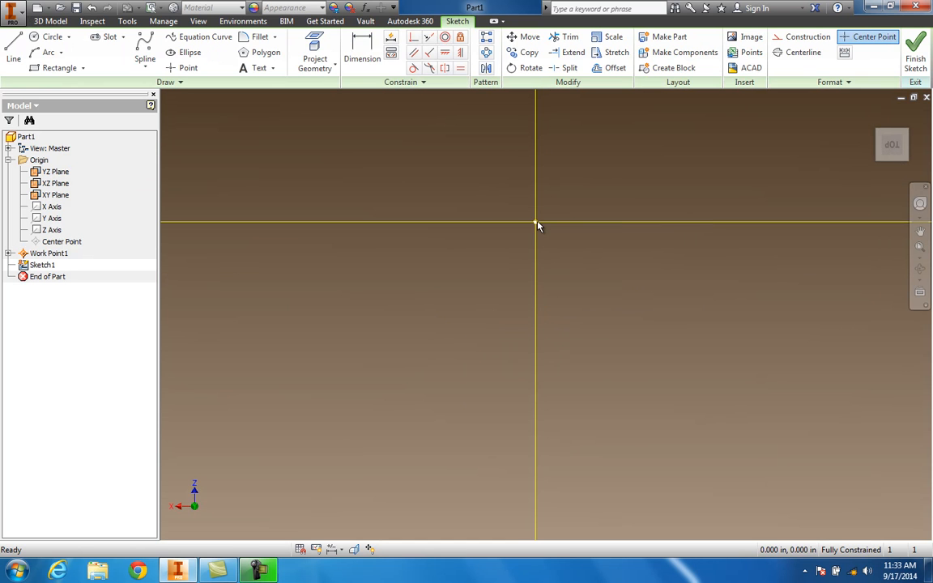
{"action": "mouse_move", "coordinate": [552, 260]}
{"action": "middle_mouse_down"}
{"action": "mouse_move", "coordinate": [533, 354]}
{"action": "mouse_move", "coordinate": [514, 386]}
{"action": "middle_mouse_up"}
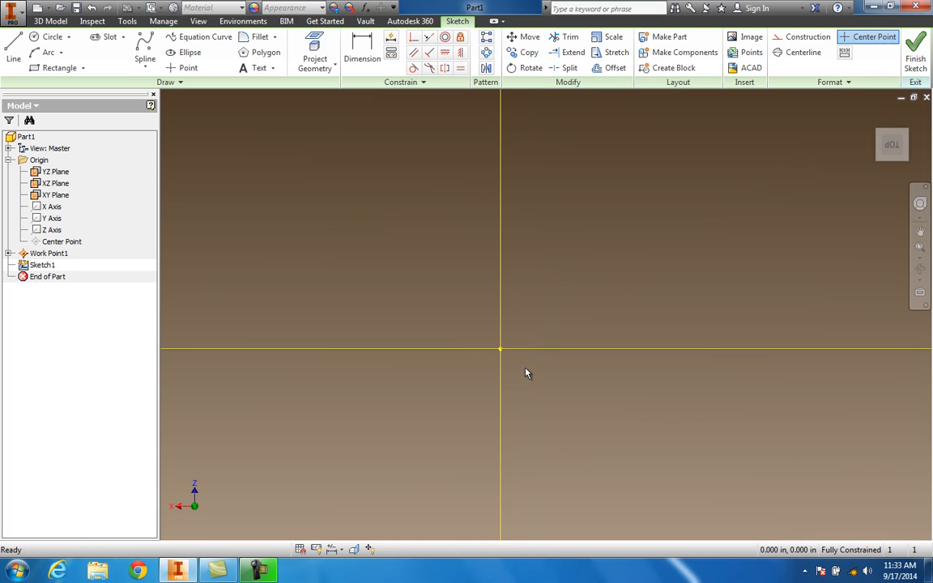
{"action": "scroll", "coordinate": [499, 364], "scroll_direction": "up", "scroll_amount": 1}
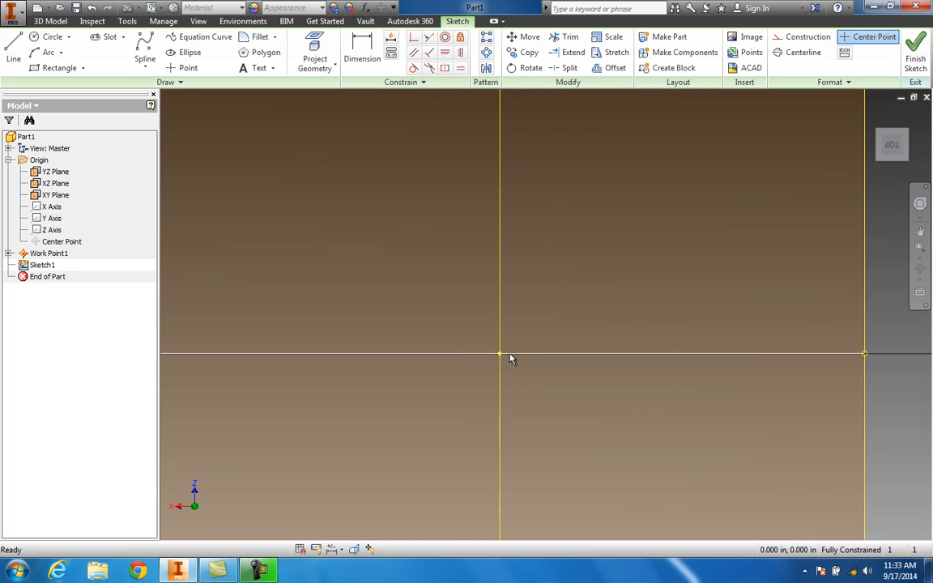
{"action": "scroll", "coordinate": [517, 379], "scroll_direction": "up", "scroll_amount": 3}
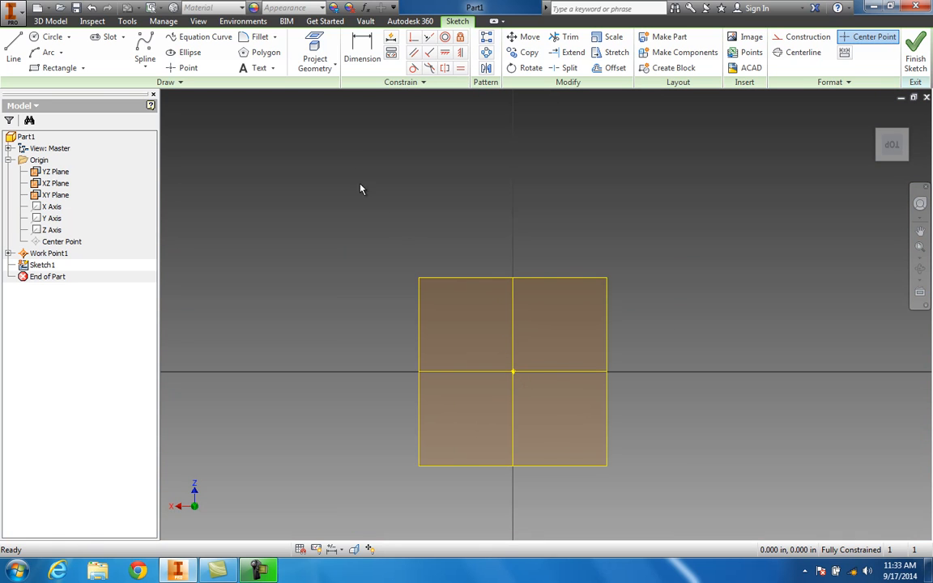
{"action": "left_click", "coordinate": [59, 68]}
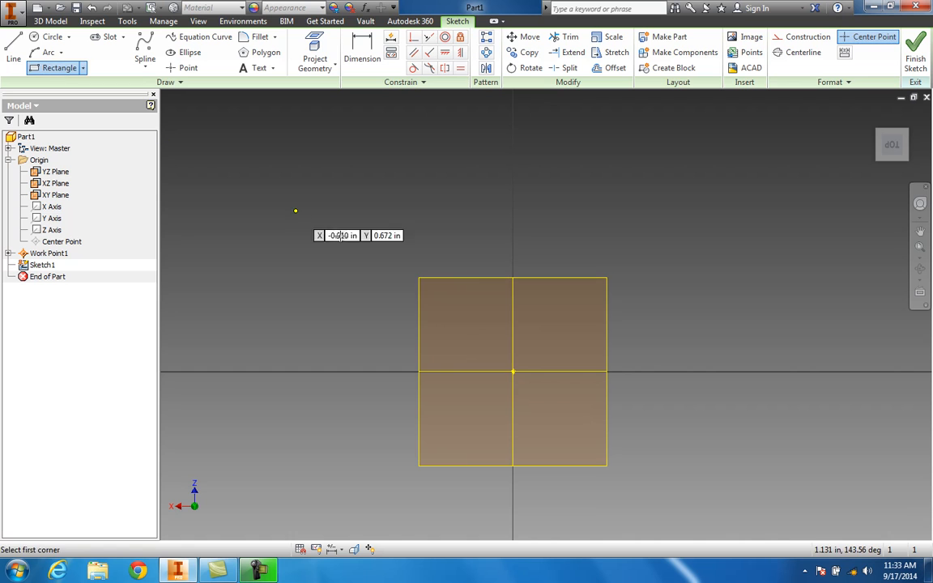
{"action": "left_click", "coordinate": [471, 329]}
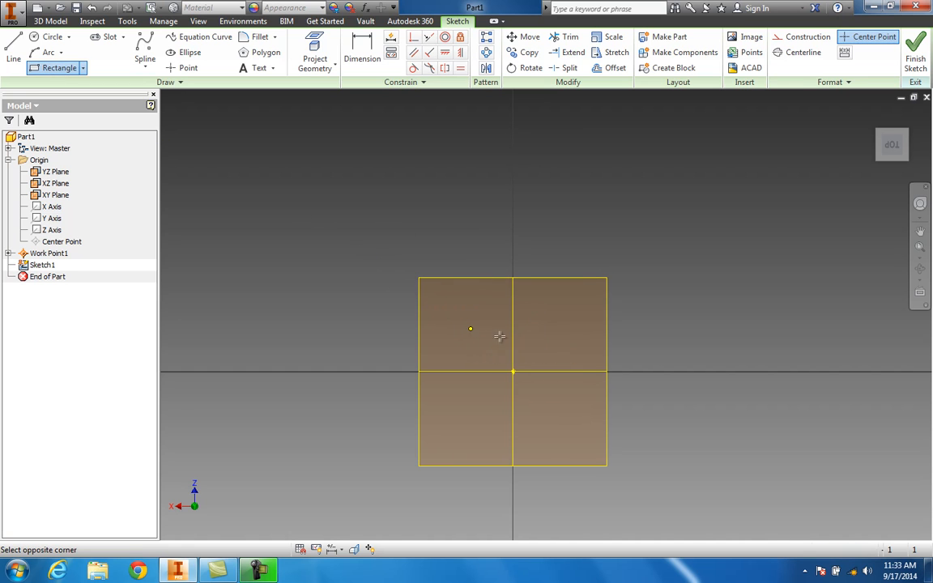
{"action": "left_click", "coordinate": [558, 415]}
{"action": "scroll", "coordinate": [531, 379], "scroll_direction": "down", "scroll_amount": 2}
{"action": "scroll", "coordinate": [535, 382], "scroll_direction": "up", "scroll_amount": 3}
{"action": "scroll", "coordinate": [535, 383], "scroll_direction": "up", "scroll_amount": 3}
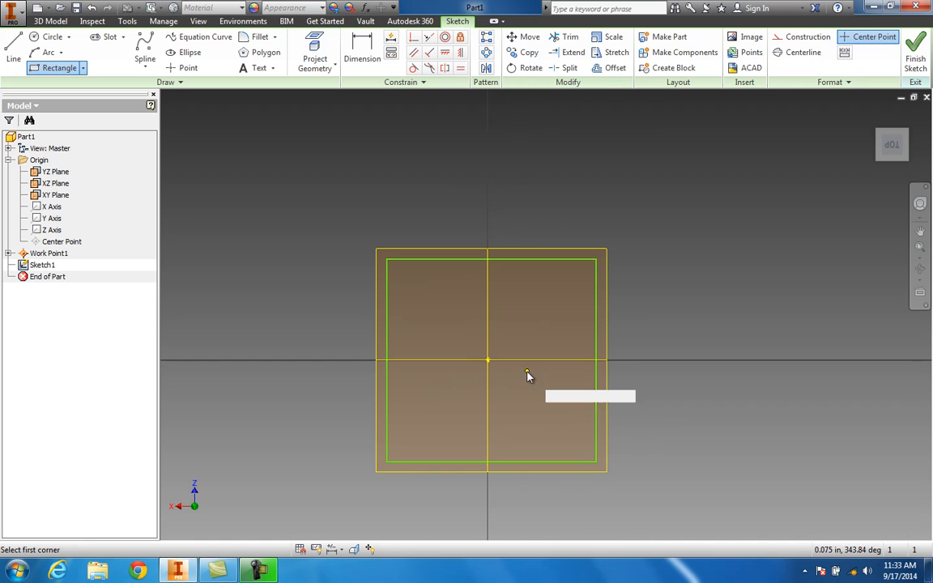
{"action": "key", "text": "Escape"}
Step: Dimension the distance from the rectangle's upper edge to the center point as 1 in
{"action": "left_click", "coordinate": [363, 48]}
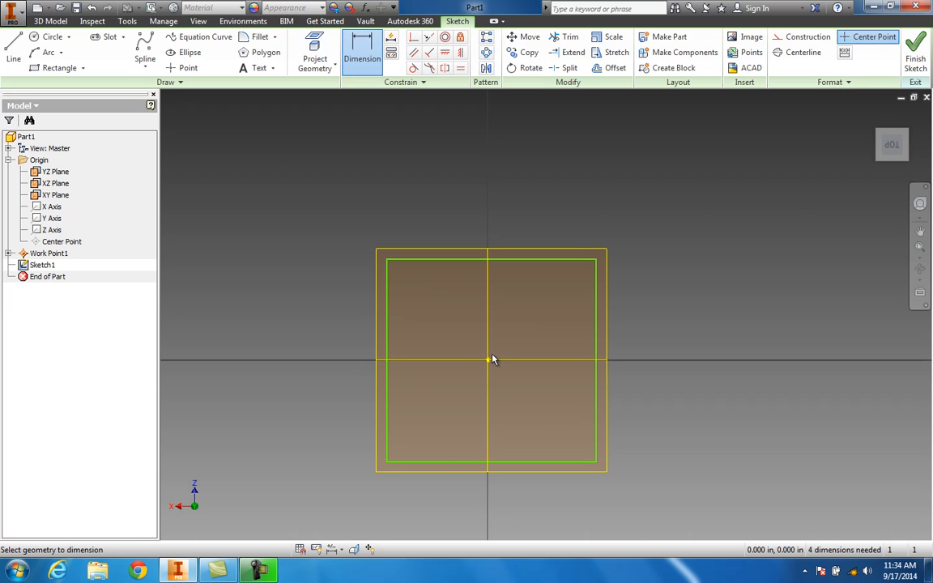
{"action": "left_click", "coordinate": [484, 261]}
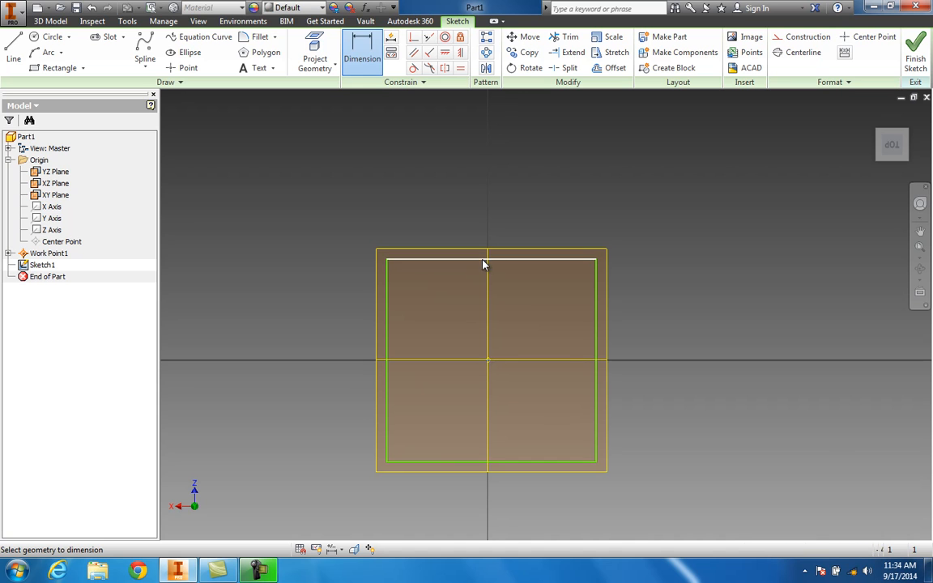
{"action": "left_click", "coordinate": [513, 312]}
{"action": "type", "text": "3"}
{"action": "key", "text": "Return"}
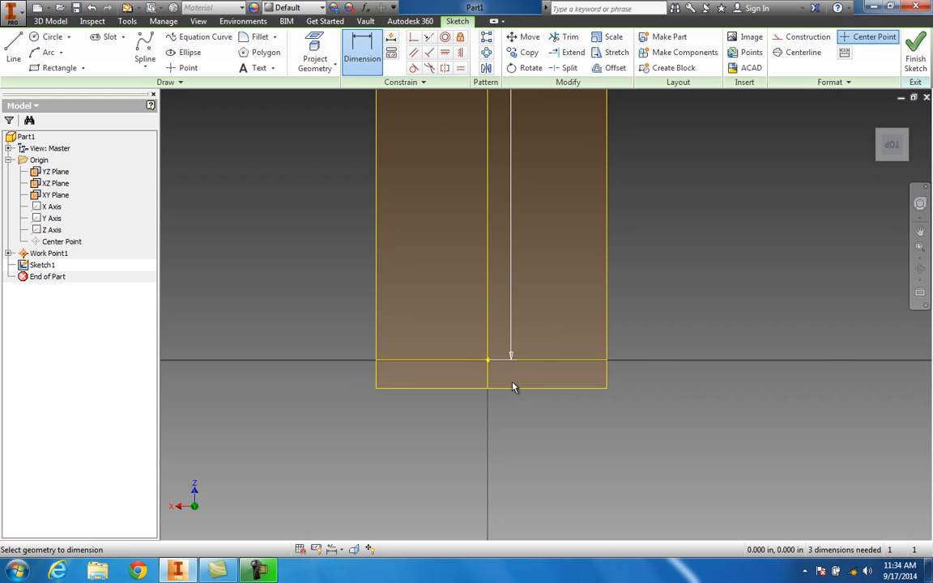
Step: Pull the rectangle's lower edge to about 0.16 in below the center point so the rectangle encloses the origin
{"action": "scroll", "coordinate": [520, 355], "scroll_direction": "up", "scroll_amount": 7}
{"action": "scroll", "coordinate": [524, 347], "scroll_direction": "down", "scroll_amount": 4}
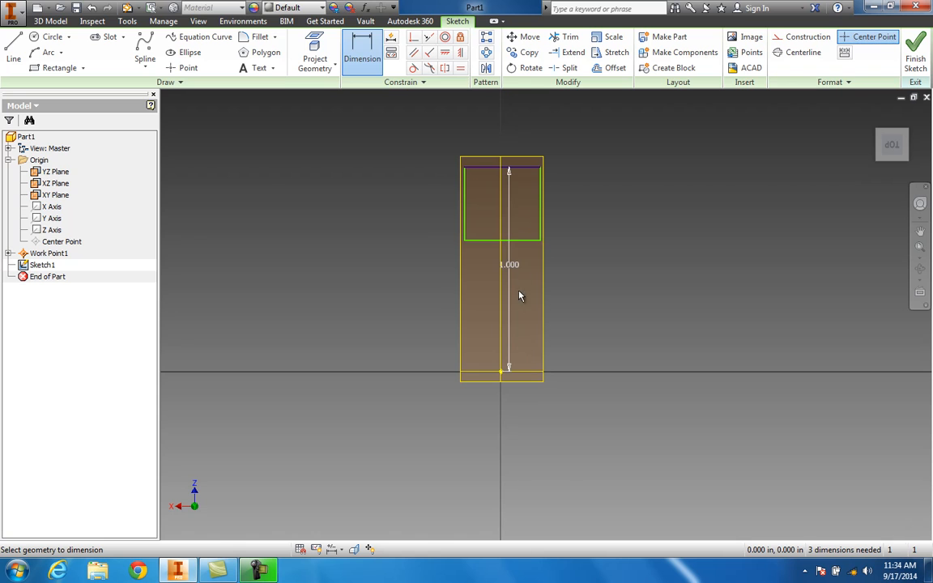
{"action": "left_click", "coordinate": [524, 241]}
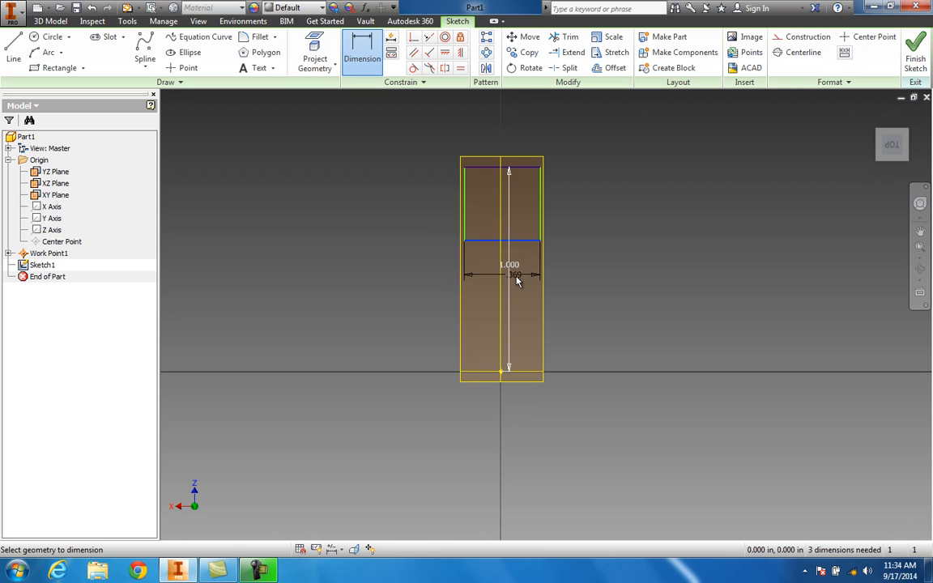
{"action": "key", "text": "Escape"}
{"action": "left_click_drag", "start_coordinate": [525, 258], "coordinate": [530, 403]}
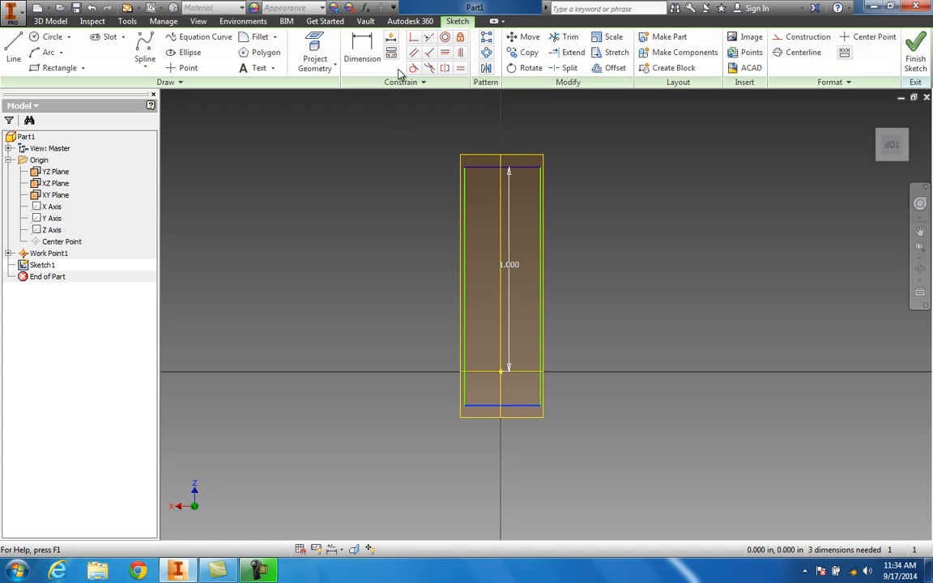
{"action": "left_click", "coordinate": [14, 50]}
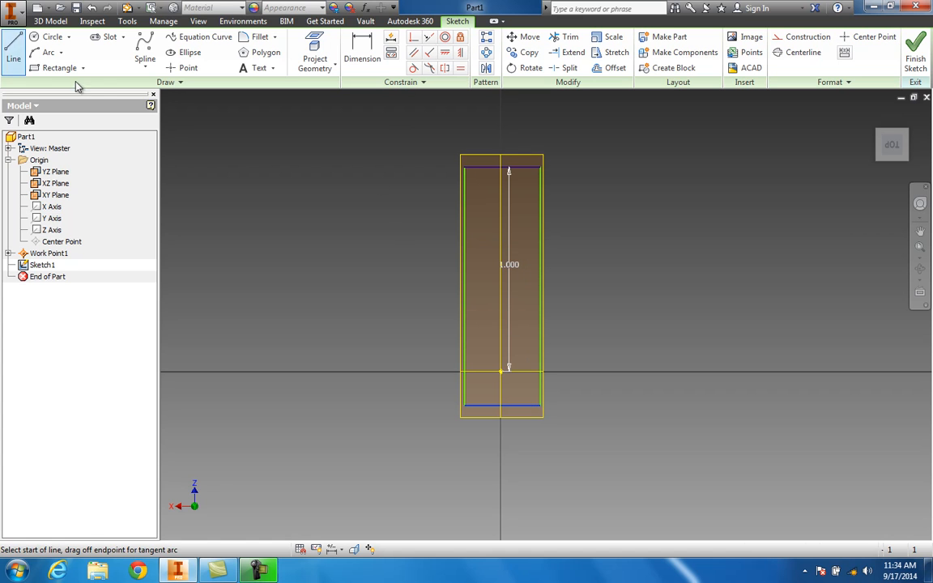
{"action": "left_click", "coordinate": [500, 372]}
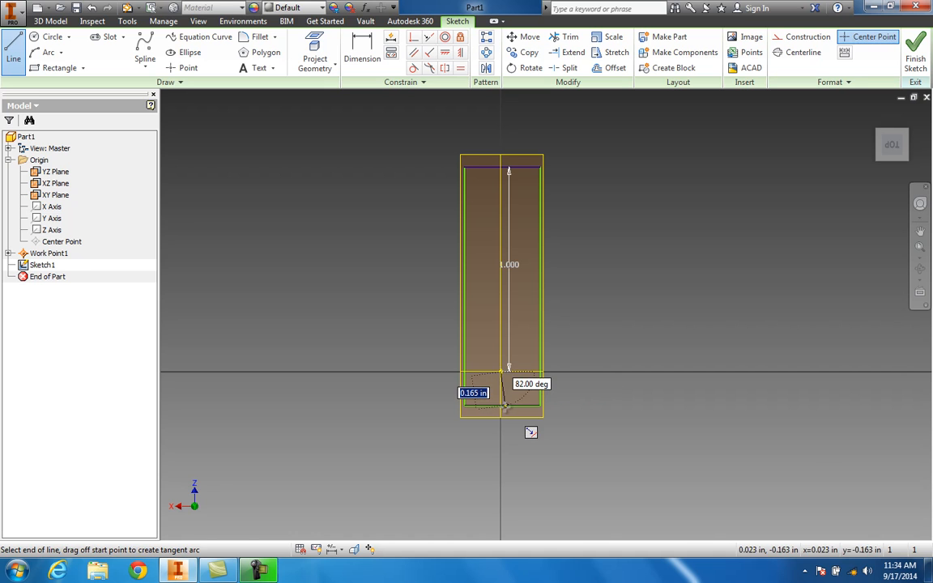
{"action": "key", "text": "Escape"}
Step: Dimension the distance from the rectangle's lower edge to the center point as 1 in
{"action": "key", "text": "d"}
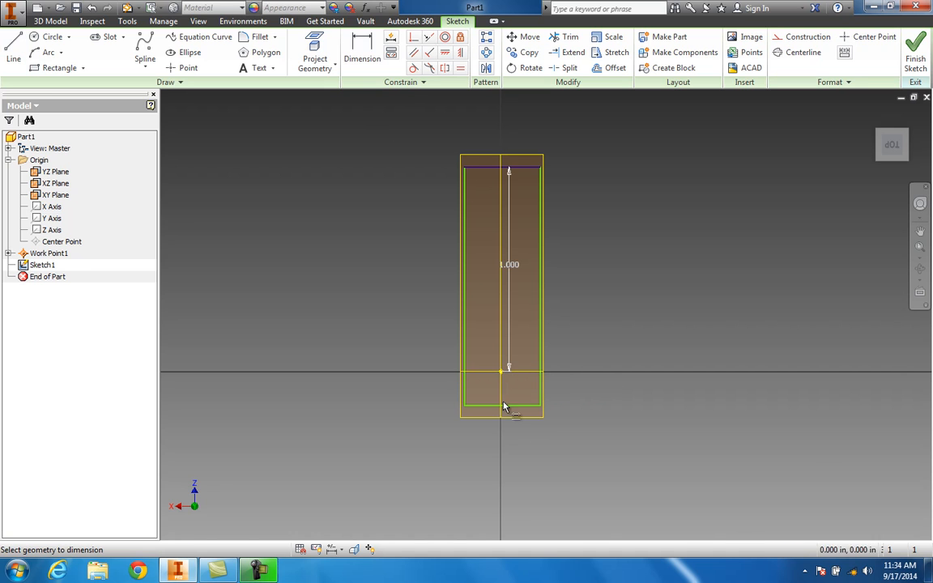
{"action": "left_click", "coordinate": [503, 406]}
{"action": "left_click", "coordinate": [506, 373]}
{"action": "left_click", "coordinate": [569, 393]}
{"action": "type", "text": "1"}
{"action": "key", "text": "Return"}
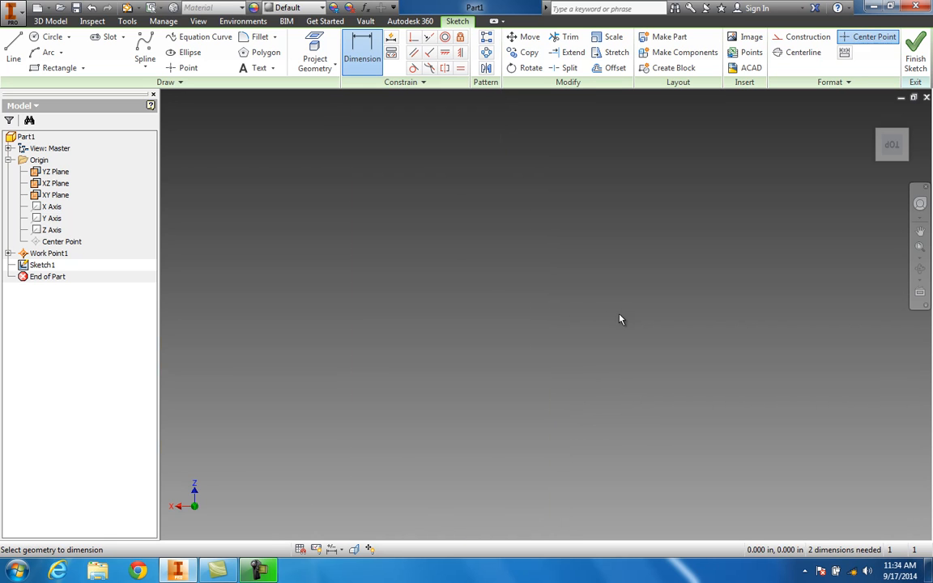
{"action": "middle_click_drag", "start_coordinate": [630, 327], "coordinate": [595, 299]}
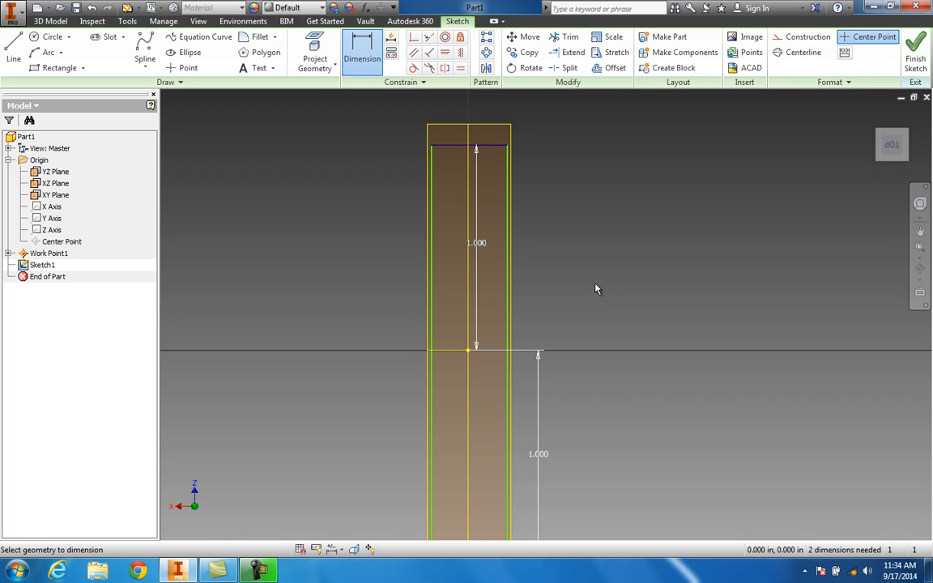
Step: Dimension the distance from the center point to the rectangle's right edge as 5/2 in
{"action": "scroll", "coordinate": [497, 265], "scroll_direction": "up", "scroll_amount": 3}
{"action": "scroll", "coordinate": [558, 283], "scroll_direction": "down", "scroll_amount": 6}
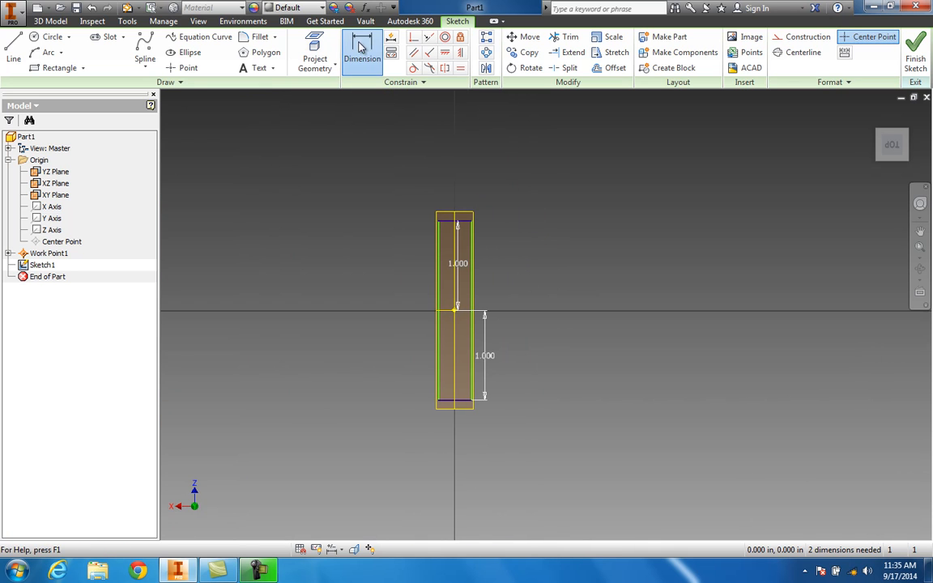
{"action": "left_click", "coordinate": [454, 312]}
{"action": "left_click", "coordinate": [472, 315]}
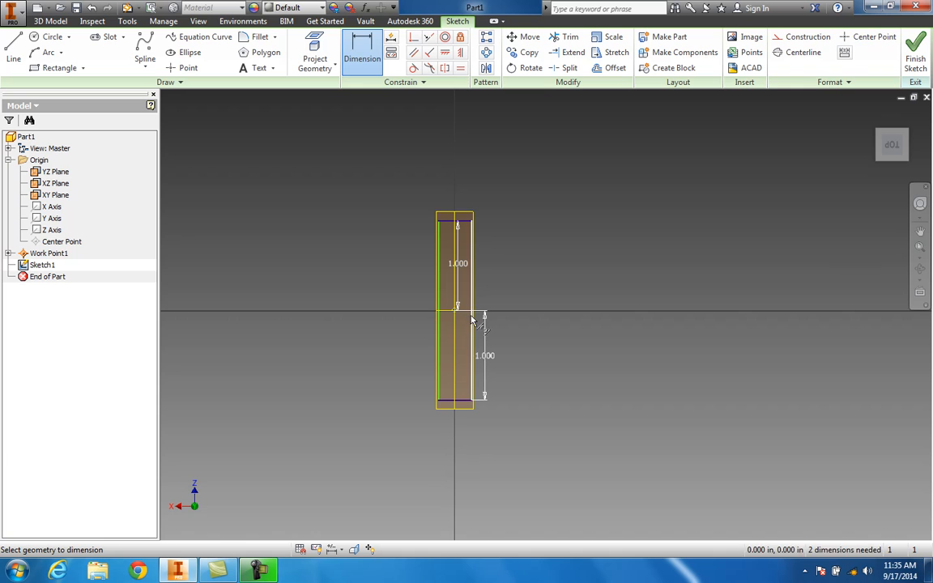
{"action": "left_click", "coordinate": [464, 333]}
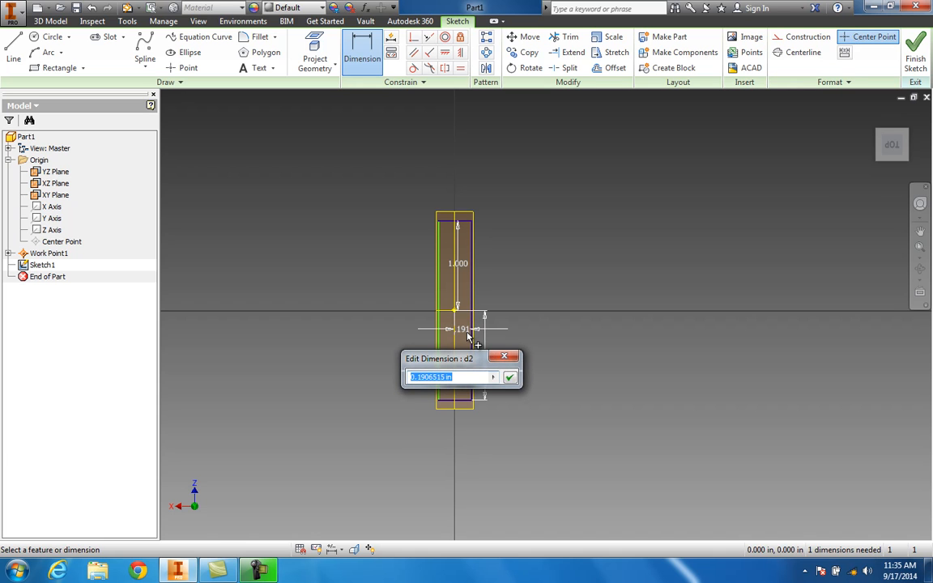
{"action": "type", "text": "5/2"}
{"action": "key", "text": "Return"}
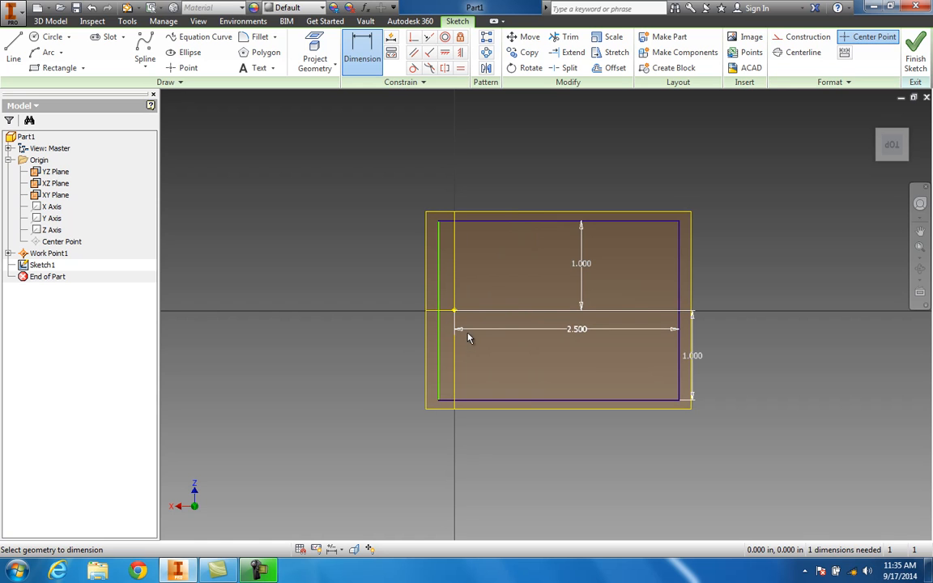
Step: Dimension the distance from the rectangle's left edge to the center point as 2.5 in
{"action": "left_click", "coordinate": [439, 315]}
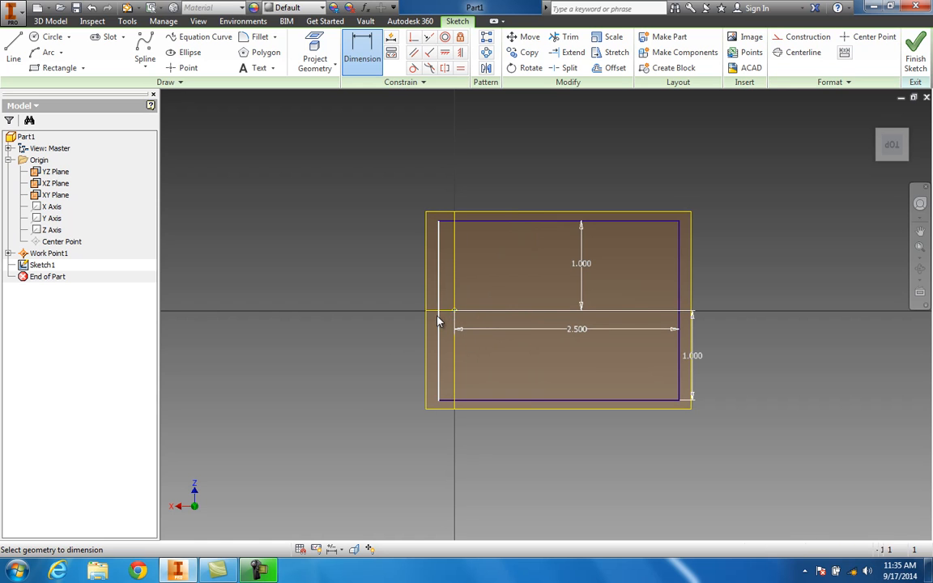
{"action": "left_click", "coordinate": [454, 311]}
{"action": "left_click", "coordinate": [449, 301]}
{"action": "type", "text": "2"}
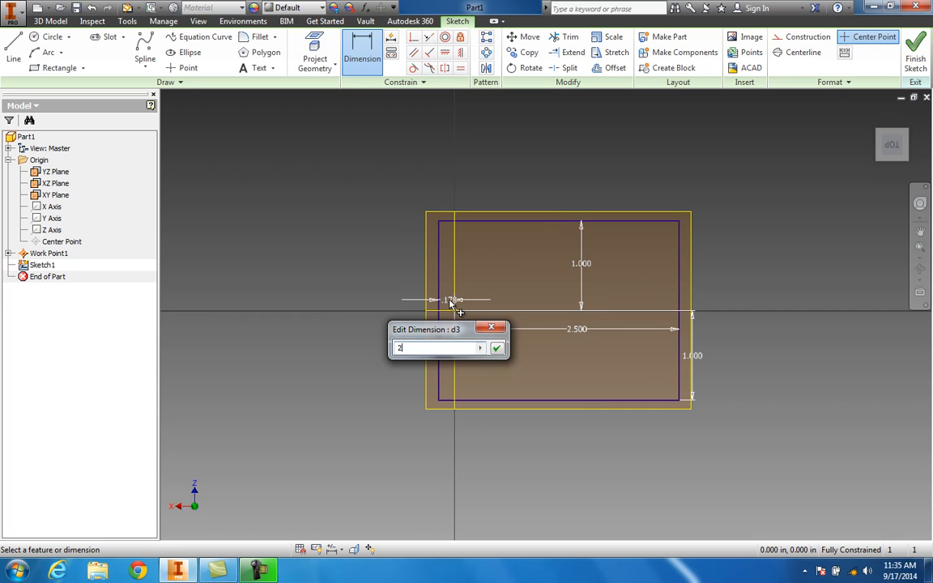
{"action": "type", "text": ".5"}
{"action": "key", "text": "Return"}
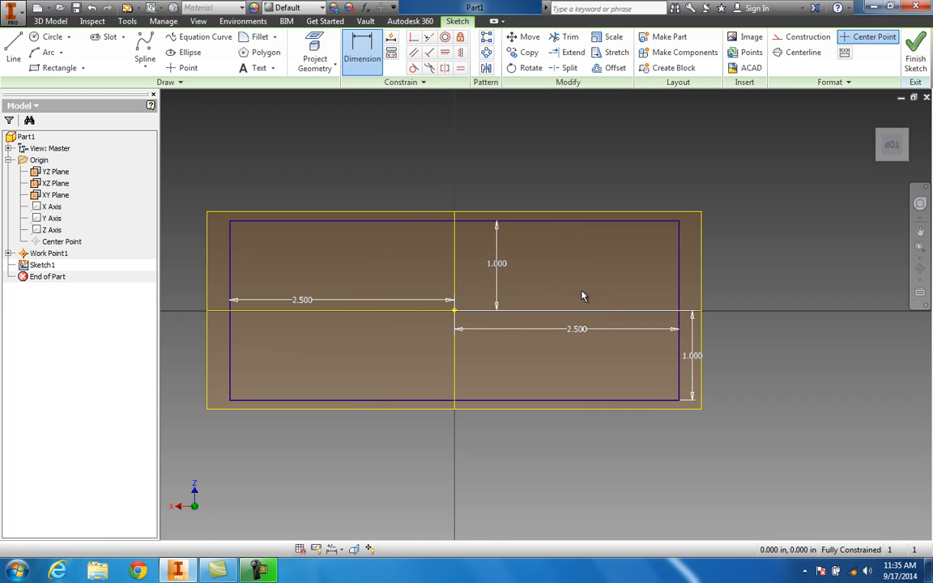
Step: Draw a circle at the midpoint of each of the rectangle's short edges, sized to reach the rectangle's corners
{"action": "left_click", "coordinate": [50, 37]}
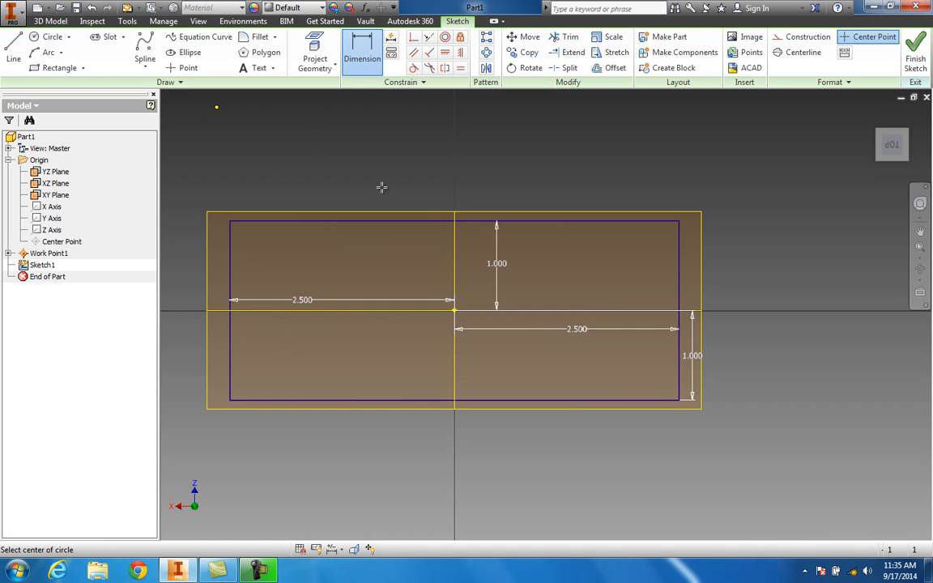
{"action": "left_click", "coordinate": [678, 310]}
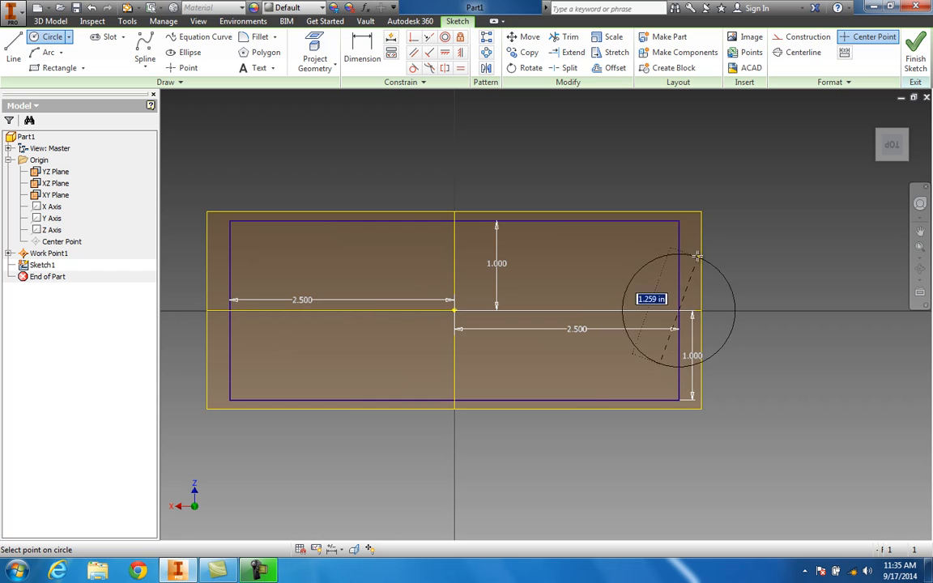
{"action": "left_click", "coordinate": [679, 221]}
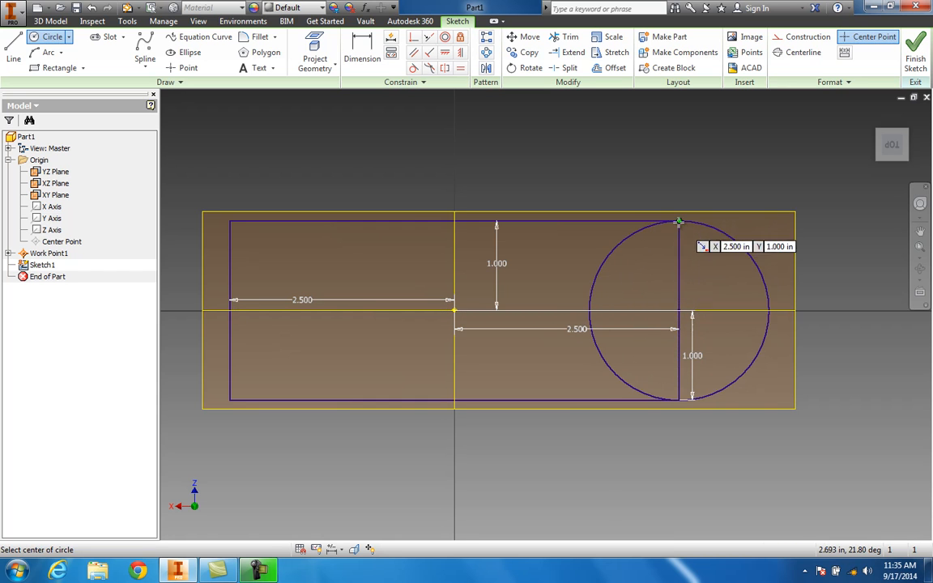
{"action": "left_click", "coordinate": [230, 311]}
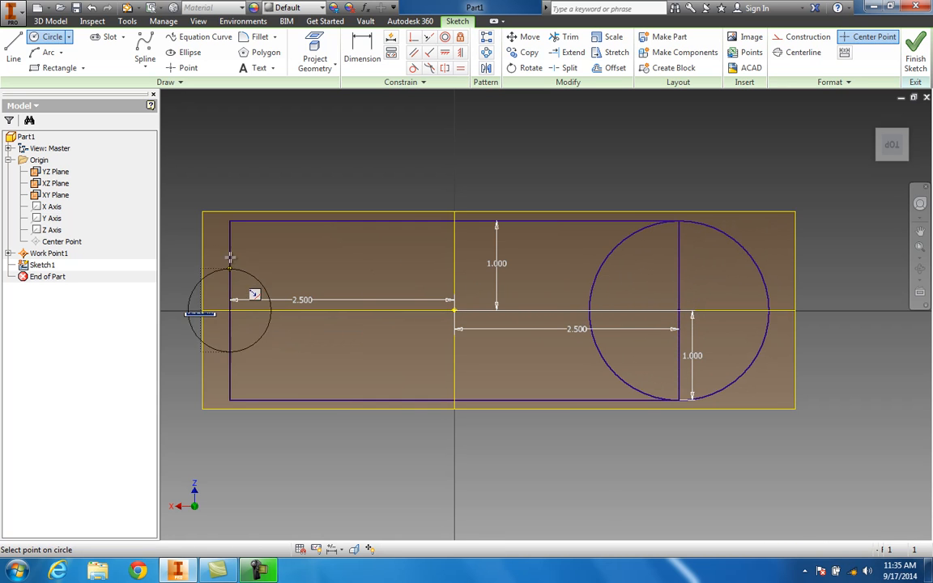
{"action": "left_click", "coordinate": [231, 218]}
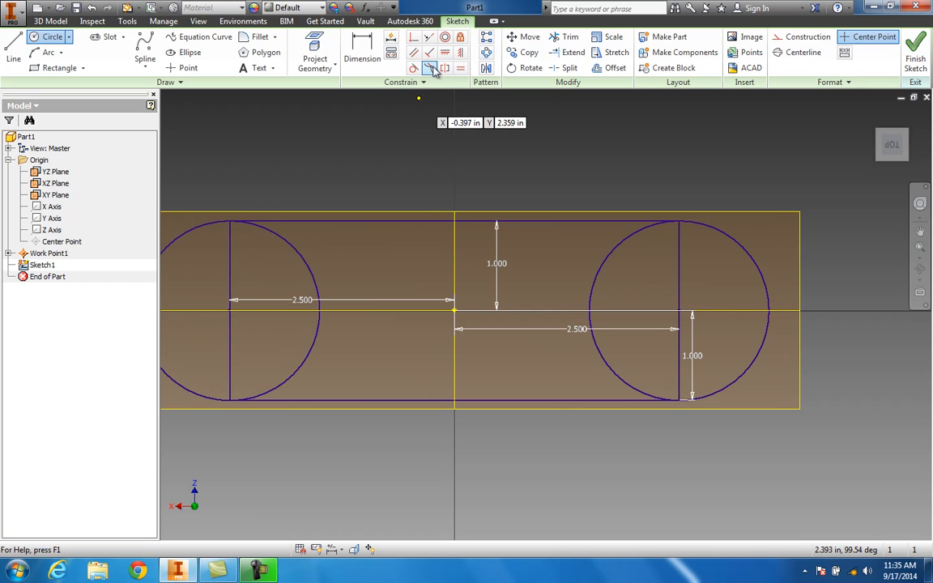
Step: Trim the inner halves of both circles and the rectangle's two short edges to leave a slot outline, and finish the sketch
{"action": "left_click", "coordinate": [570, 38]}
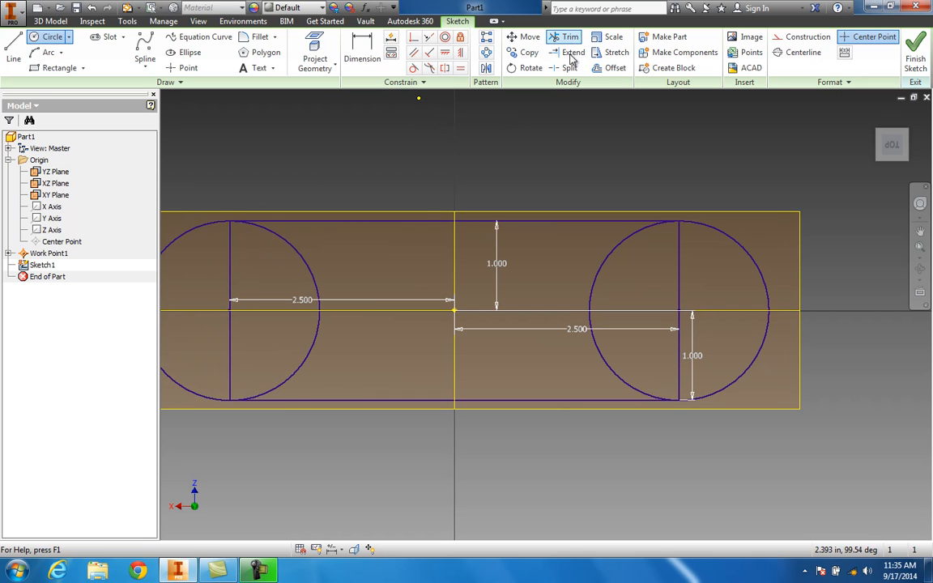
{"action": "left_click", "coordinate": [616, 257]}
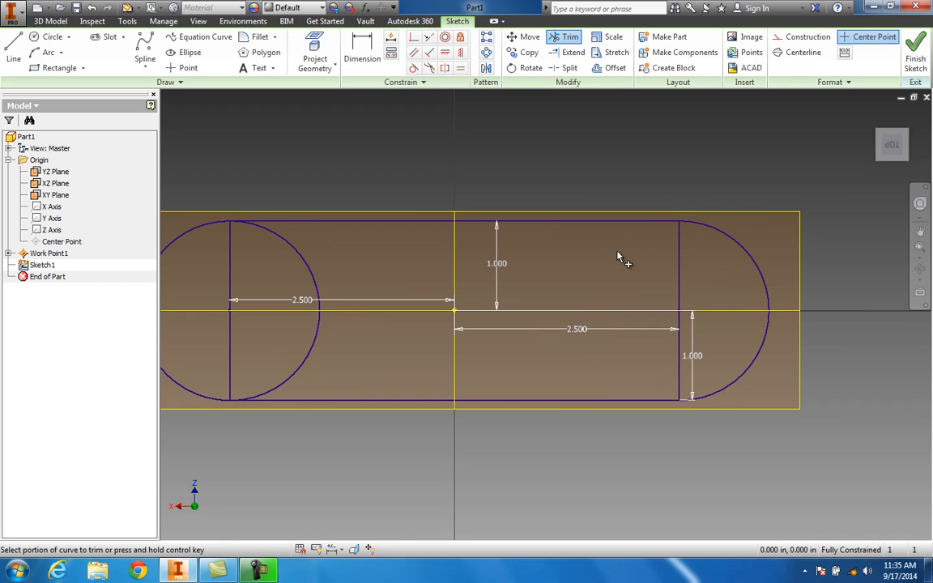
{"action": "left_click", "coordinate": [679, 267]}
{"action": "left_click", "coordinate": [230, 282]}
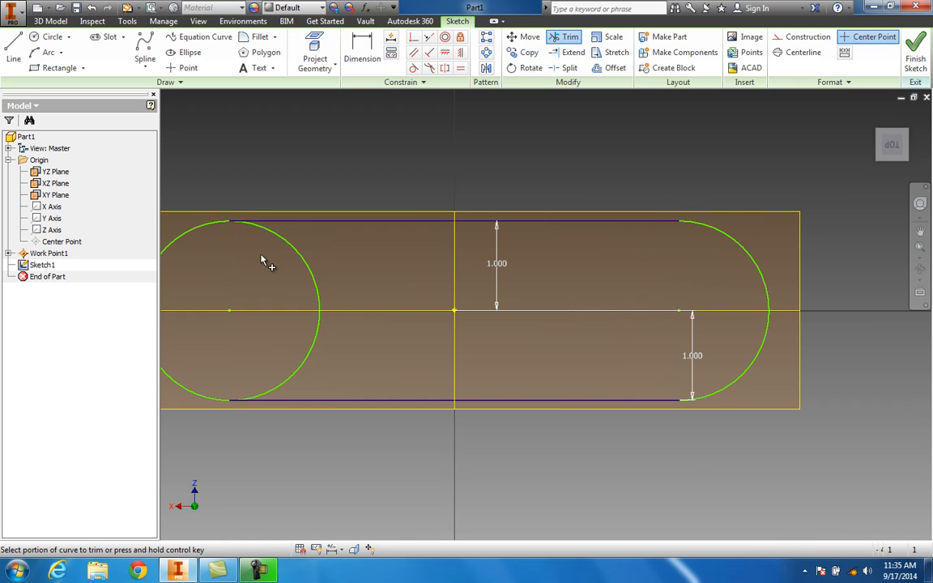
{"action": "left_click", "coordinate": [288, 247]}
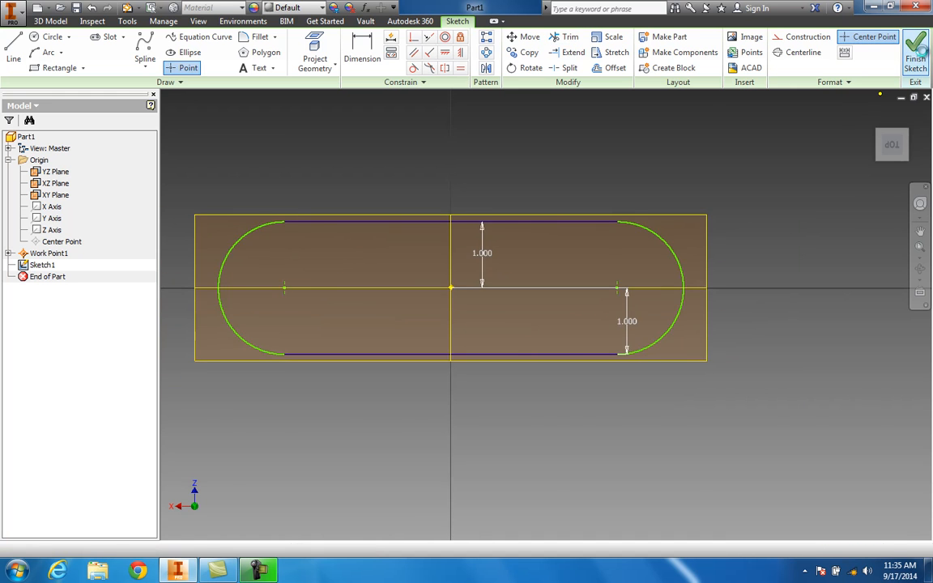
{"action": "left_click", "coordinate": [915, 50]}
Step: Extrude the slot profile 1 in with the direction flipped so the solid extends below the sketch plane
{"action": "scroll", "coordinate": [746, 255], "scroll_direction": "down", "scroll_amount": 3}
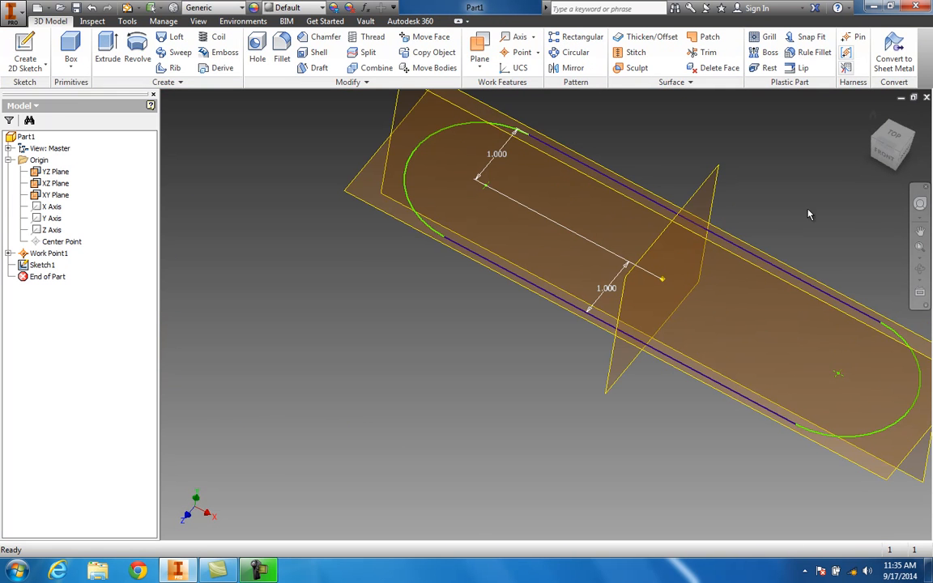
{"action": "left_click_drag", "start_coordinate": [887, 153], "coordinate": [896, 122]}
{"action": "middle_click_drag", "start_coordinate": [734, 183], "coordinate": [632, 211]}
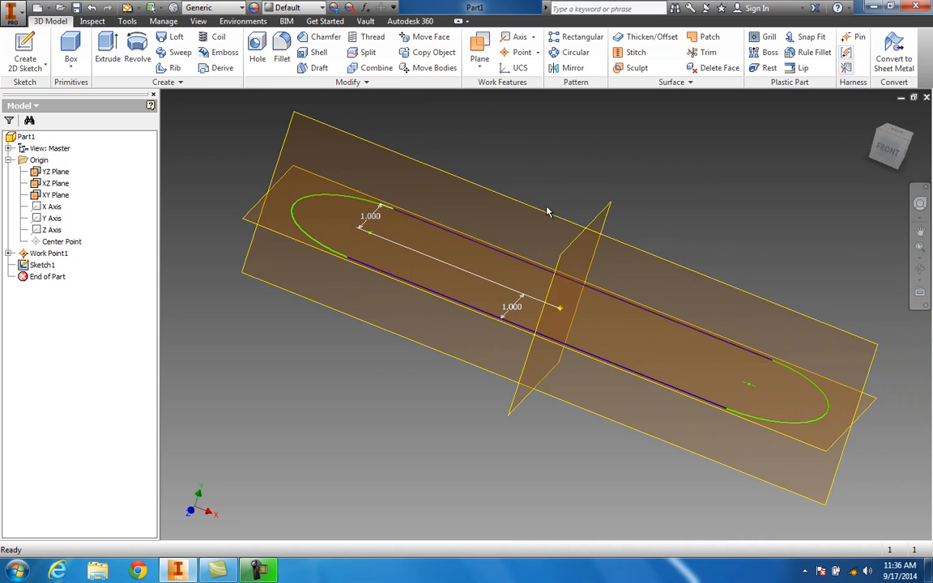
{"action": "mouse_move", "coordinate": [882, 149]}
{"action": "left_mouse_down"}
{"action": "mouse_move", "coordinate": [847, 106]}
{"action": "mouse_move", "coordinate": [761, 97]}
{"action": "mouse_move", "coordinate": [781, 130]}
{"action": "mouse_move", "coordinate": [870, 170]}
{"action": "left_mouse_up"}
{"action": "left_click", "coordinate": [108, 51]}
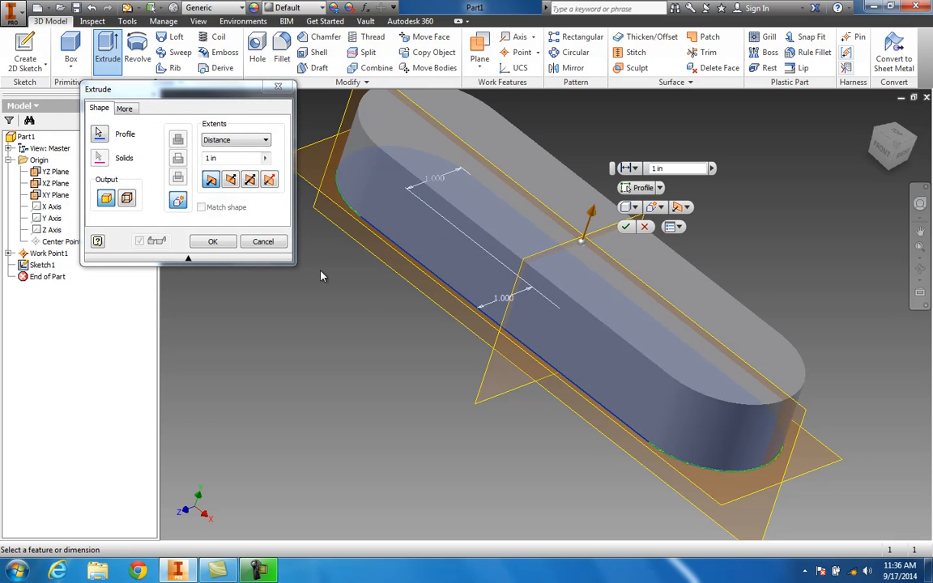
{"action": "left_click", "coordinate": [231, 180]}
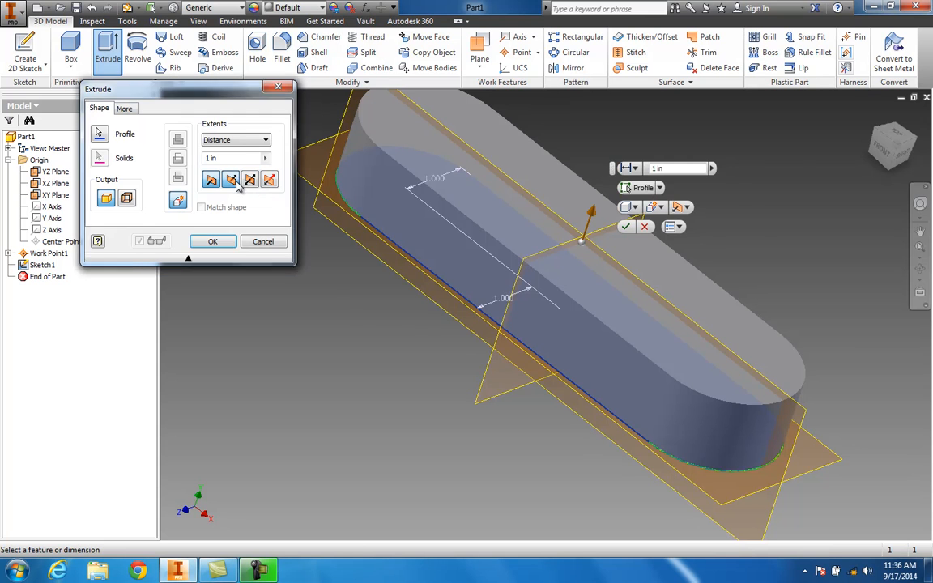
{"action": "left_click", "coordinate": [226, 242]}
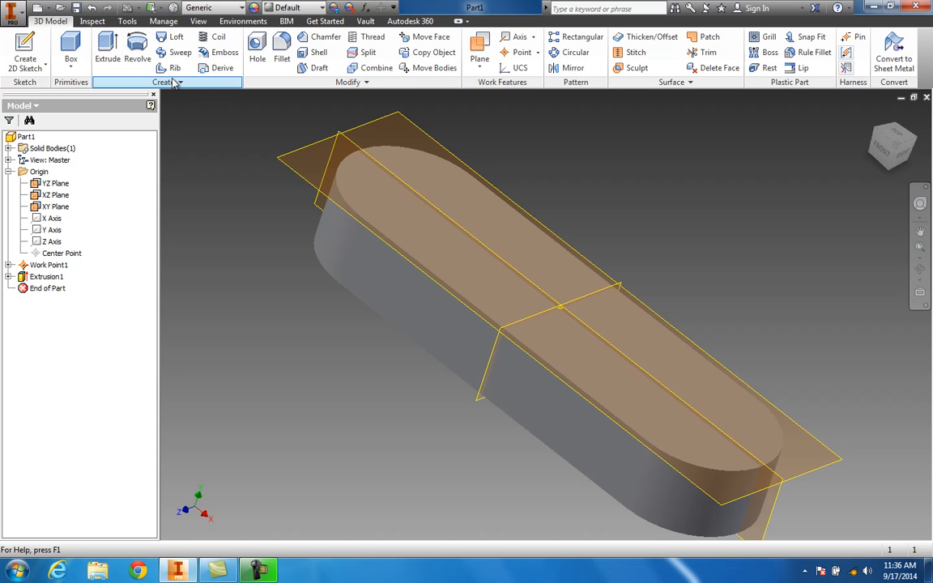
{"action": "left_click", "coordinate": [257, 48]}
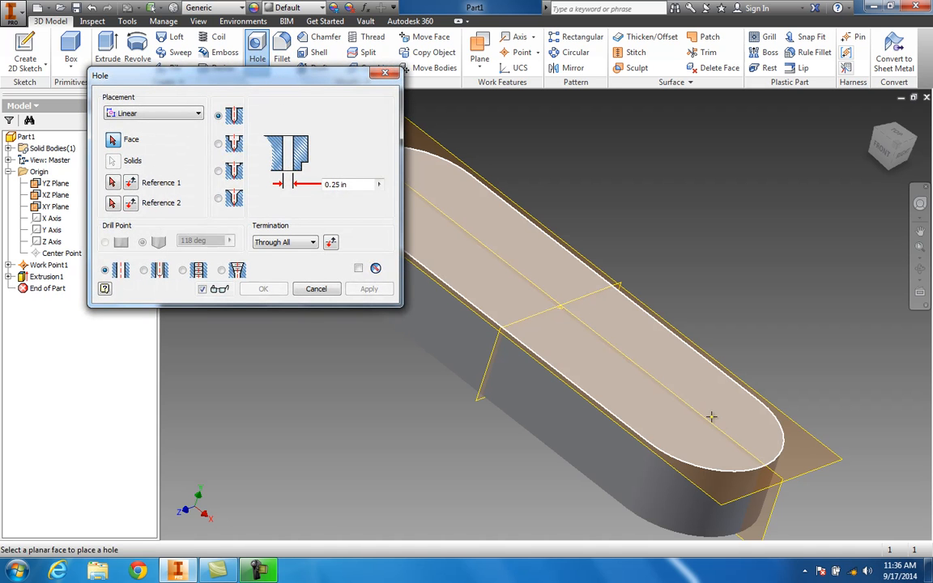
{"action": "left_click_drag", "start_coordinate": [269, 82], "coordinate": [212, 79]}
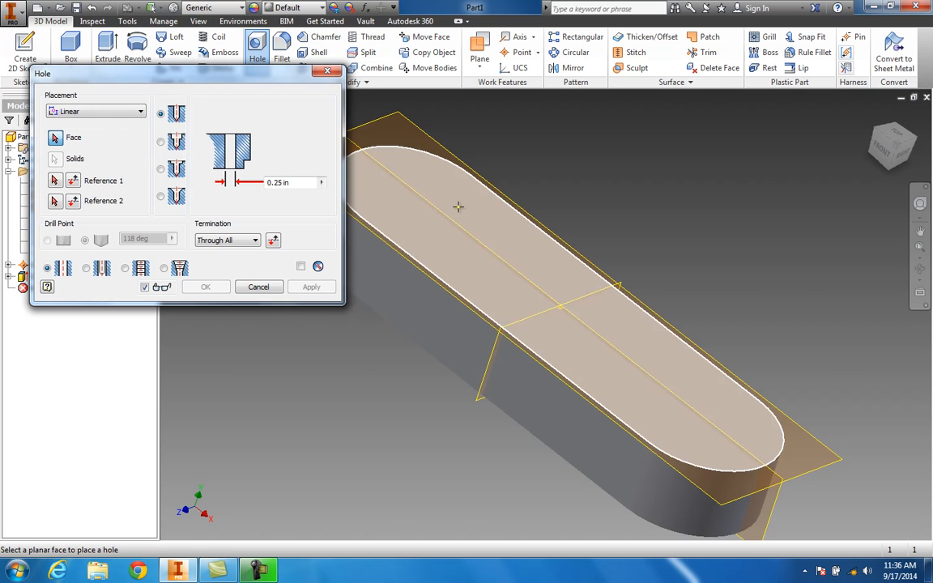
{"action": "scroll", "coordinate": [458, 206], "scroll_direction": "up", "scroll_amount": 3}
{"action": "left_click", "coordinate": [258, 287]}
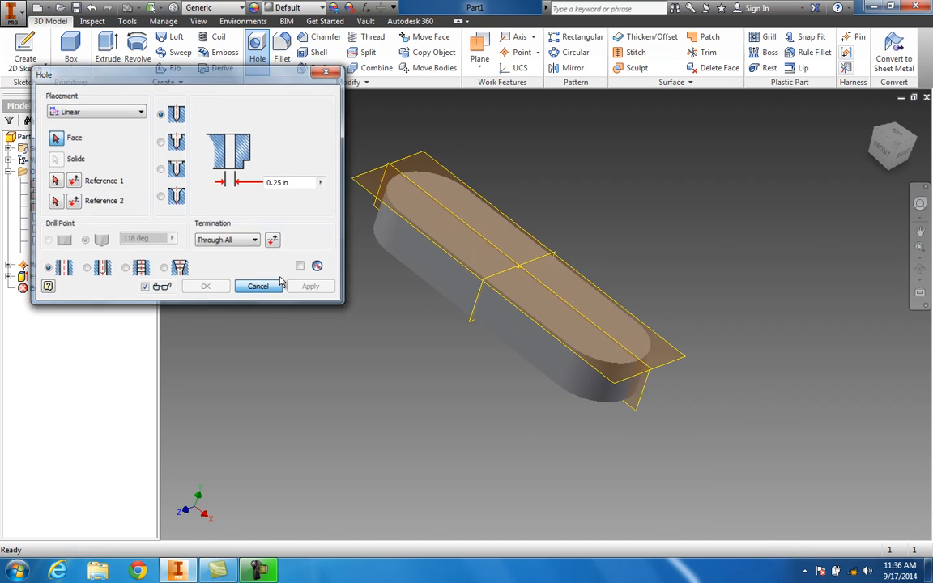
Step: Create a sketch on the solid's top face with a point at each rounded end's arc center, and finish the sketch
{"action": "right_click", "coordinate": [421, 182]}
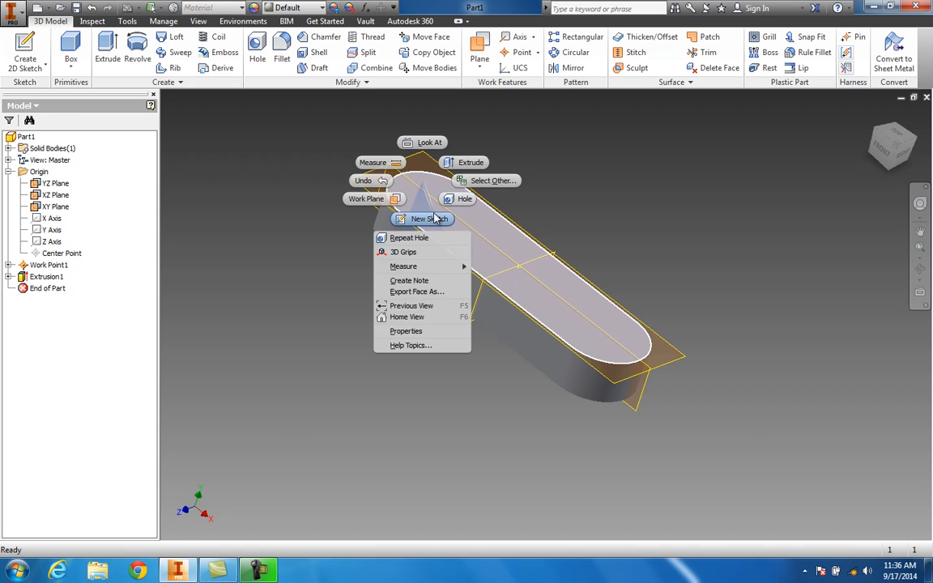
{"action": "left_click", "coordinate": [418, 218]}
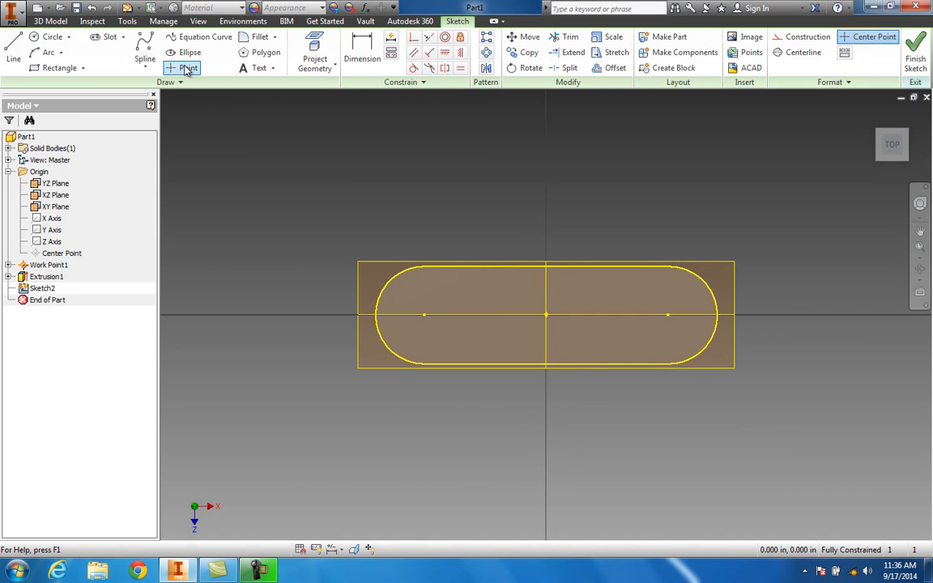
{"action": "left_click", "coordinate": [188, 67]}
{"action": "left_click", "coordinate": [423, 314]}
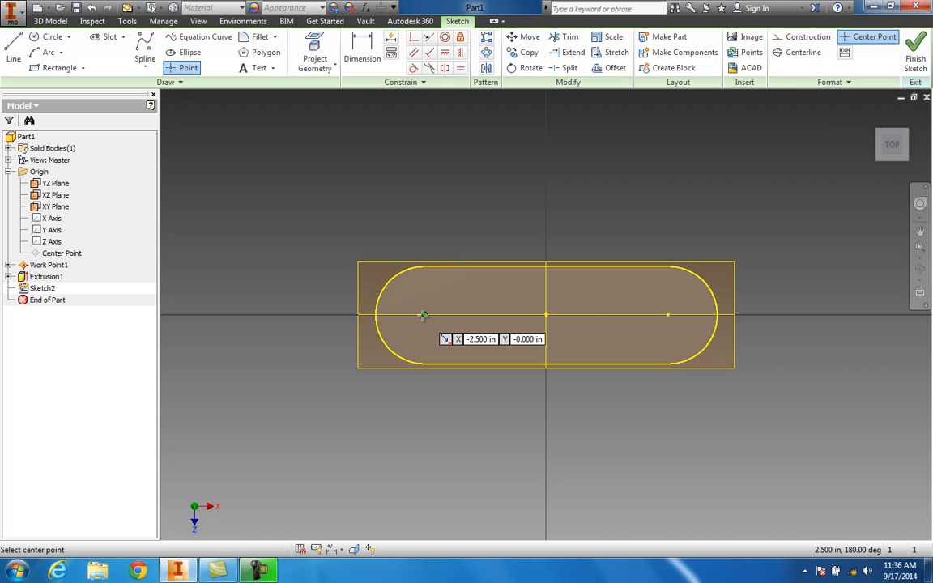
{"action": "left_click", "coordinate": [667, 314]}
{"action": "left_click", "coordinate": [914, 65]}
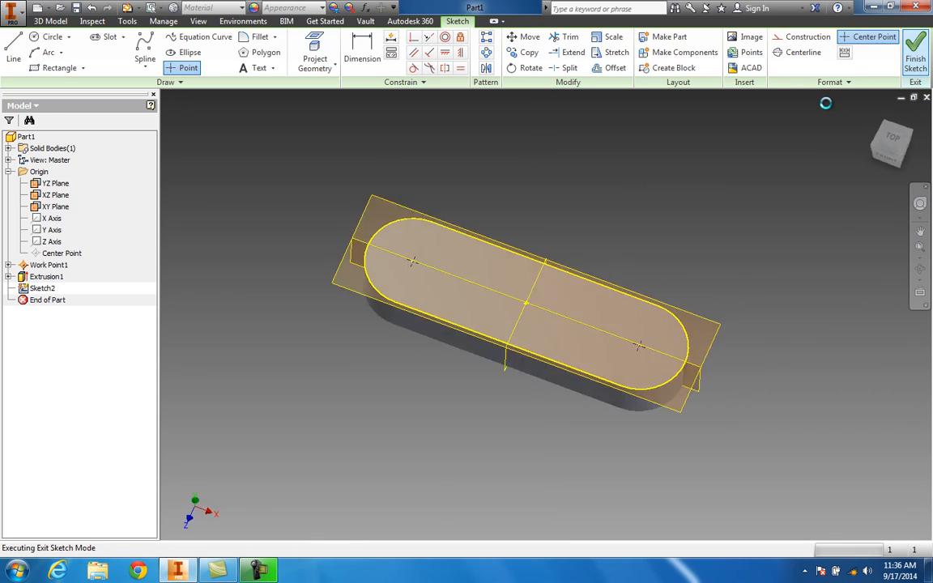
Step: Create simple drilled holes of 0.225 in diameter at both sketch points with Through All termination
{"action": "left_click", "coordinate": [259, 49]}
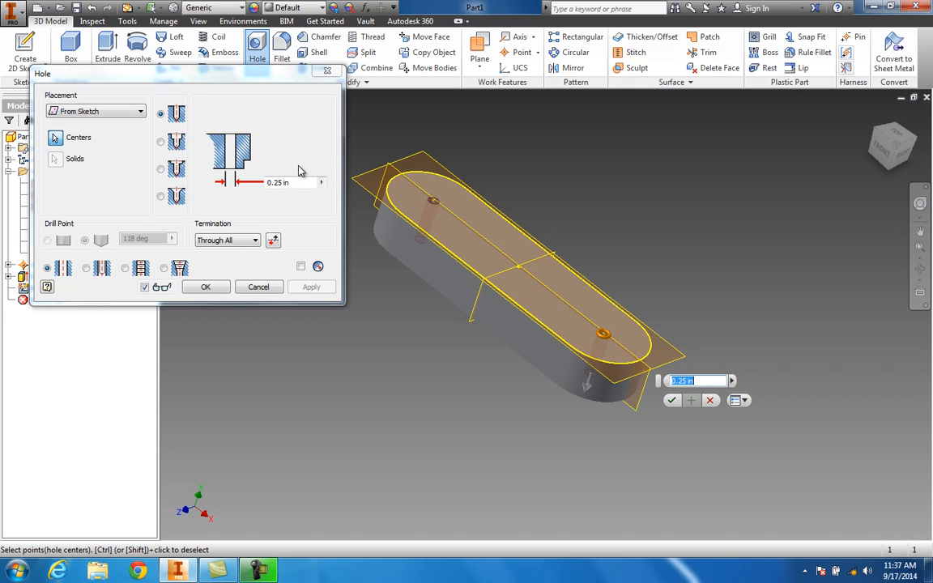
{"action": "left_click_drag", "start_coordinate": [299, 183], "coordinate": [234, 183]}
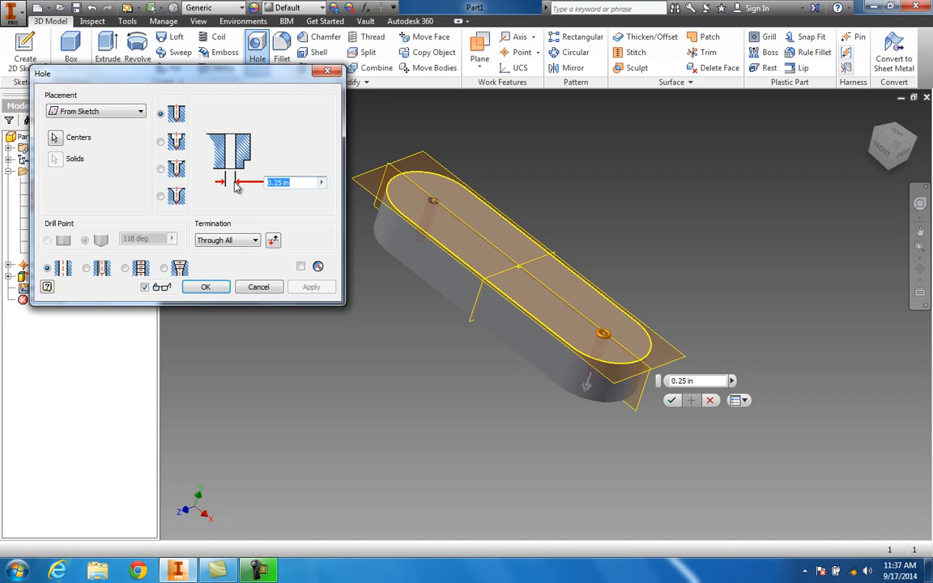
{"action": "type", "text": ".225"}
{"action": "left_click", "coordinate": [212, 287]}
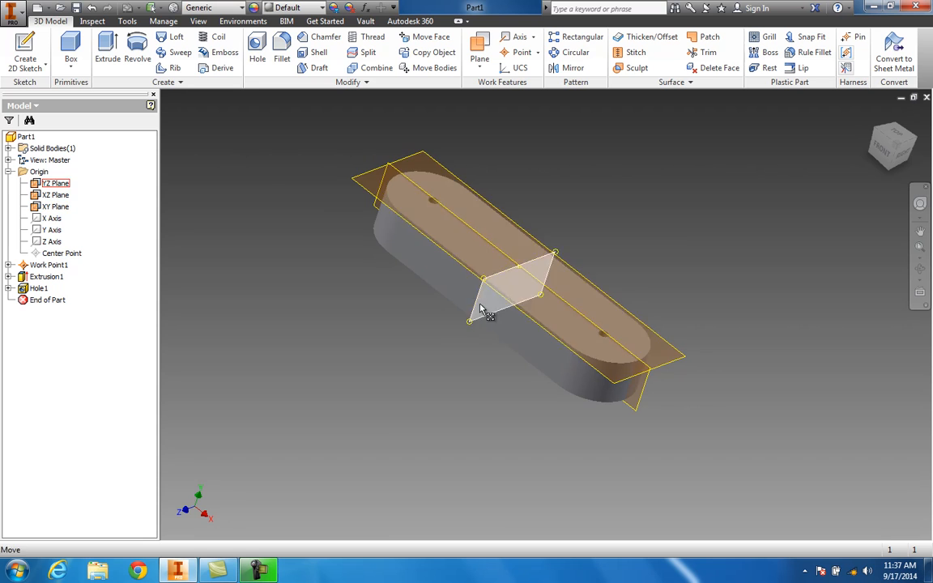
Step: Edit the existing hole feature so both drilled through holes have a diameter of 0.5 in
{"action": "scroll", "coordinate": [569, 292], "scroll_direction": "down", "scroll_amount": 2}
{"action": "scroll", "coordinate": [569, 293], "scroll_direction": "up", "scroll_amount": 4}
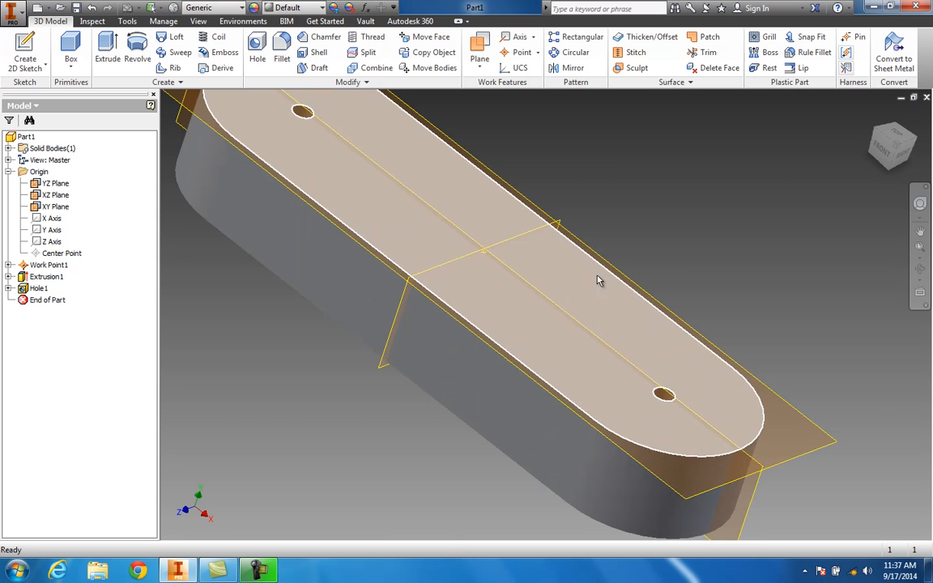
{"action": "scroll", "coordinate": [628, 285], "scroll_direction": "down", "scroll_amount": 2}
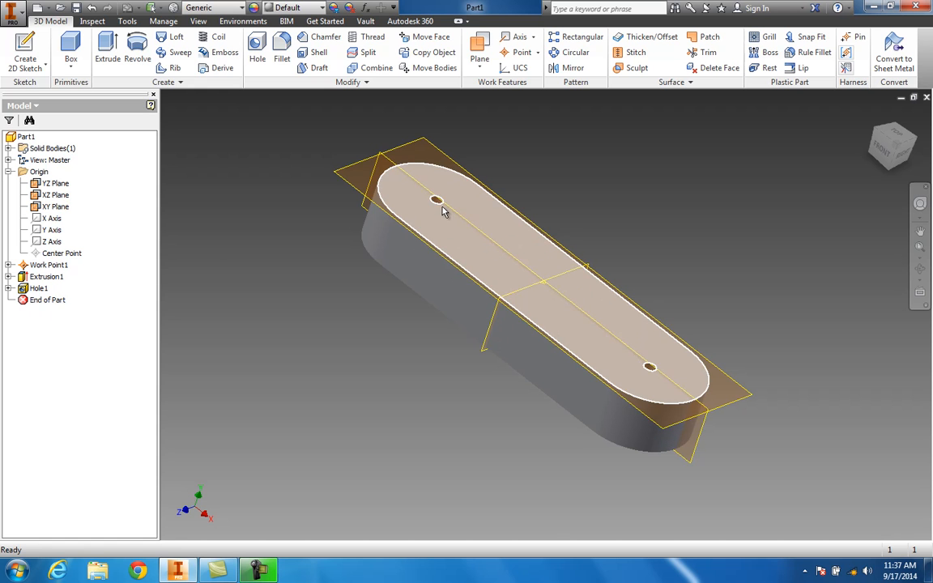
{"action": "left_click", "coordinate": [9, 288]}
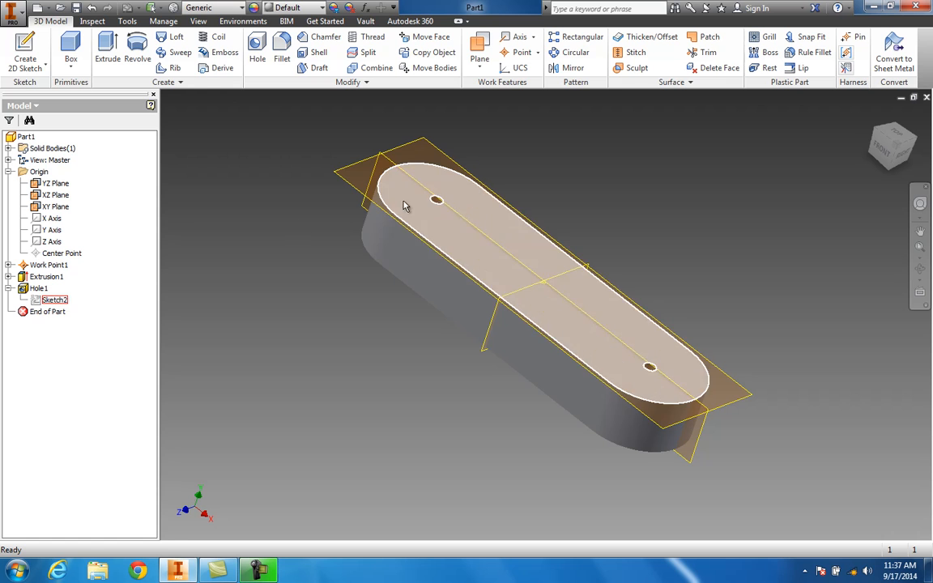
{"action": "double_click", "coordinate": [38, 290]}
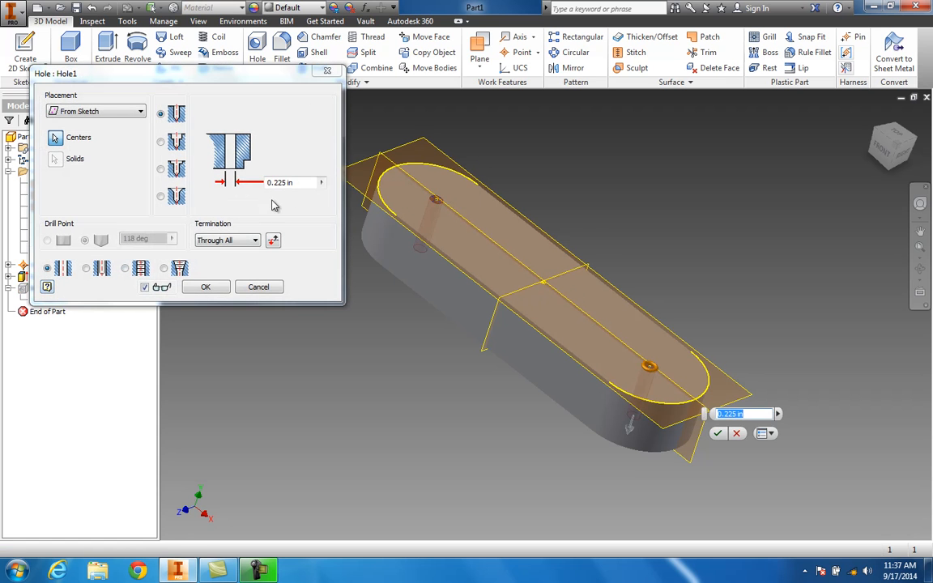
{"action": "type", "text": ".5"}
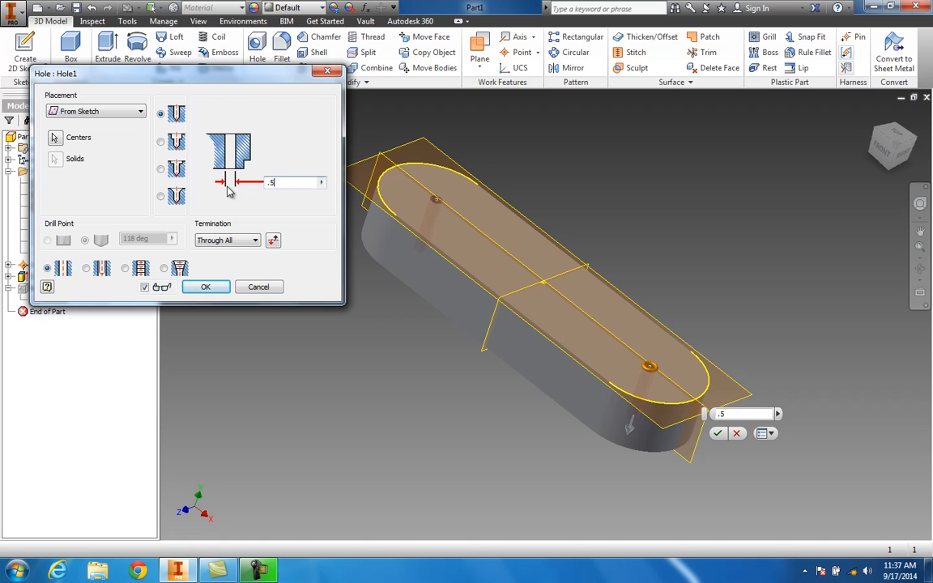
{"action": "key", "text": "Return"}
Step: Start a new sketch on the XY plane that runs lengthwise through the middle of the slot solid
{"action": "middle_click_drag", "start_coordinate": [543, 164], "coordinate": [427, 188]}
{"action": "left_click_drag", "start_coordinate": [890, 157], "coordinate": [888, 152]}
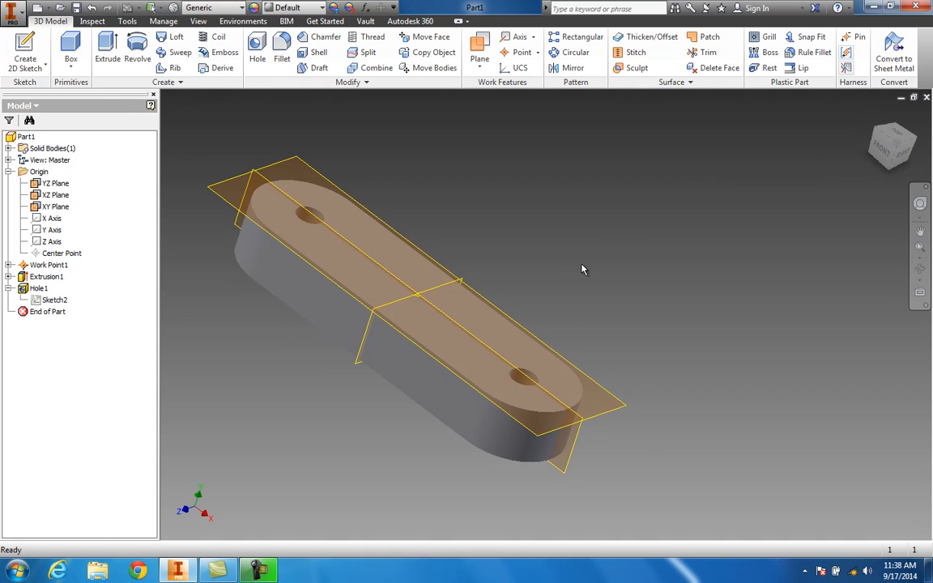
{"action": "left_click", "coordinate": [343, 244]}
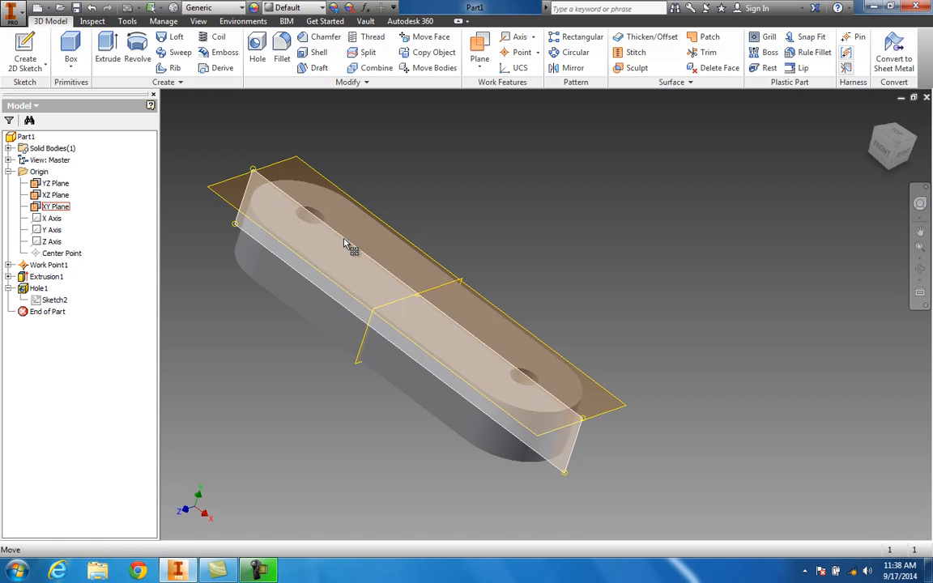
{"action": "key", "text": "Escape"}
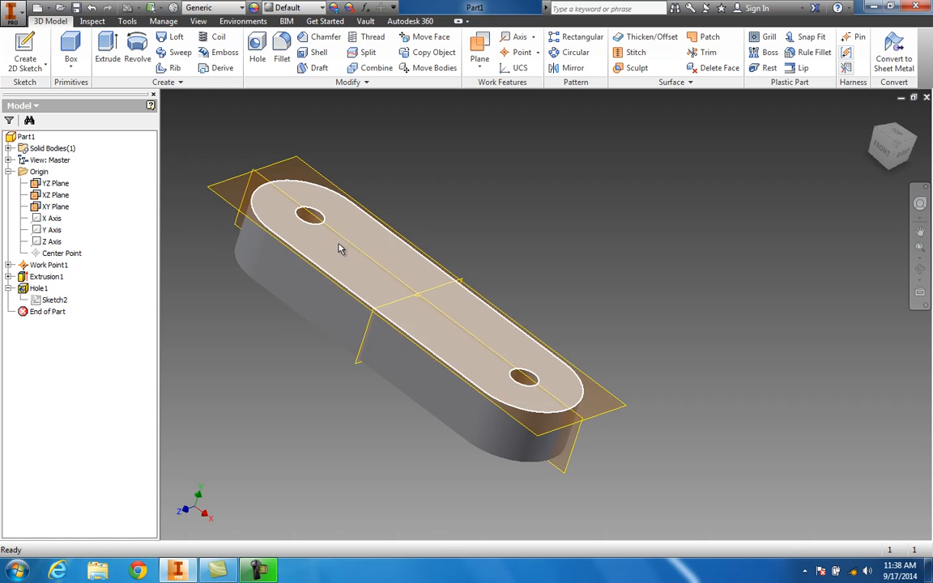
{"action": "left_click", "coordinate": [336, 294]}
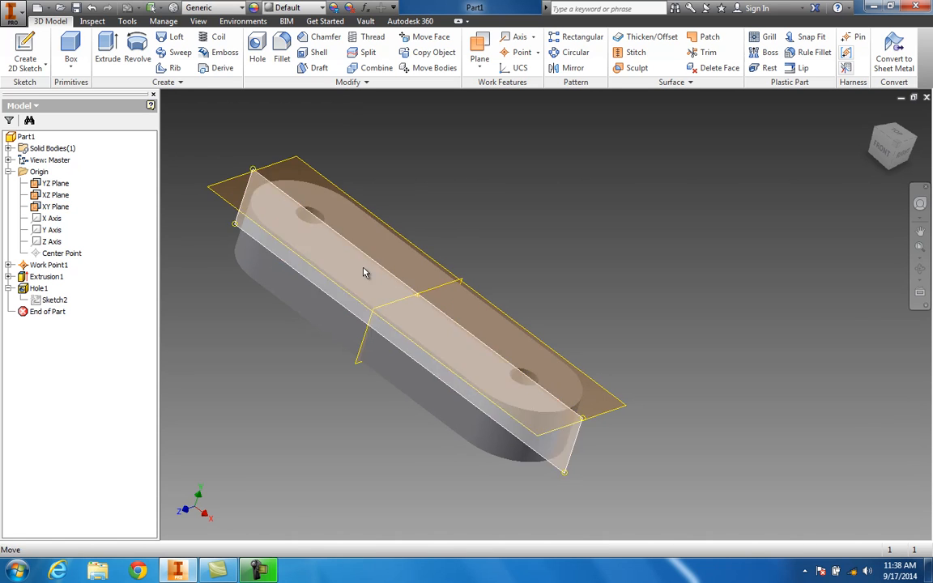
{"action": "key", "text": "Escape"}
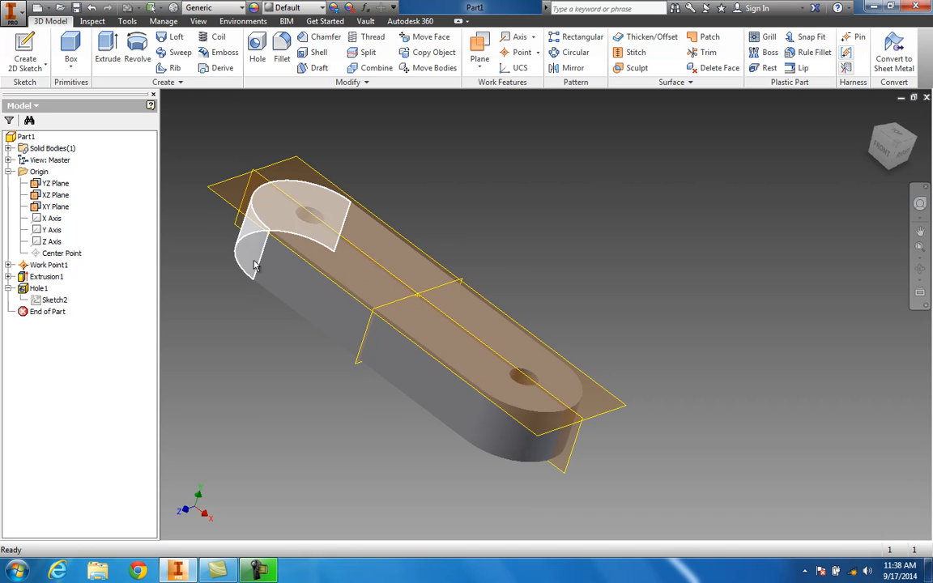
{"action": "left_click", "coordinate": [240, 228]}
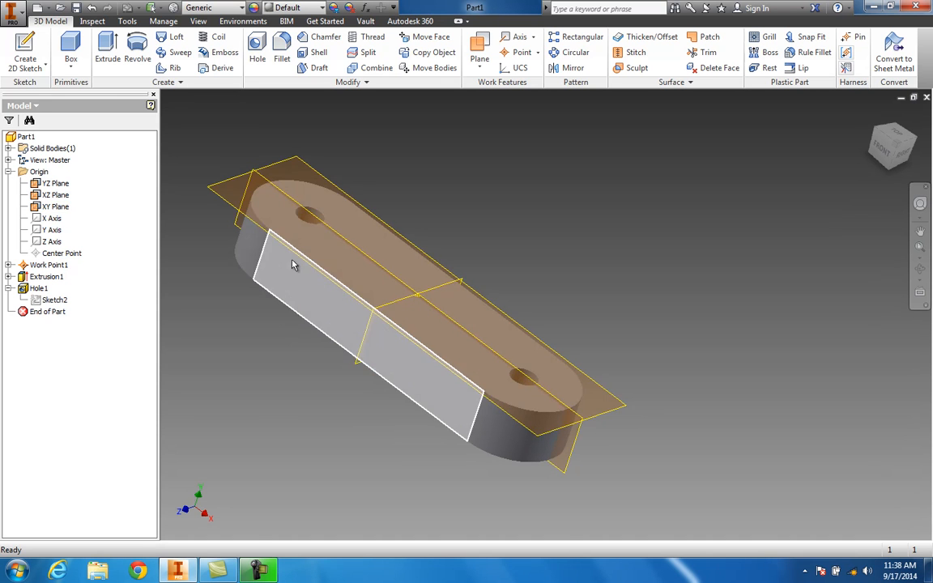
{"action": "left_click", "coordinate": [238, 227]}
{"action": "right_click", "coordinate": [237, 231]}
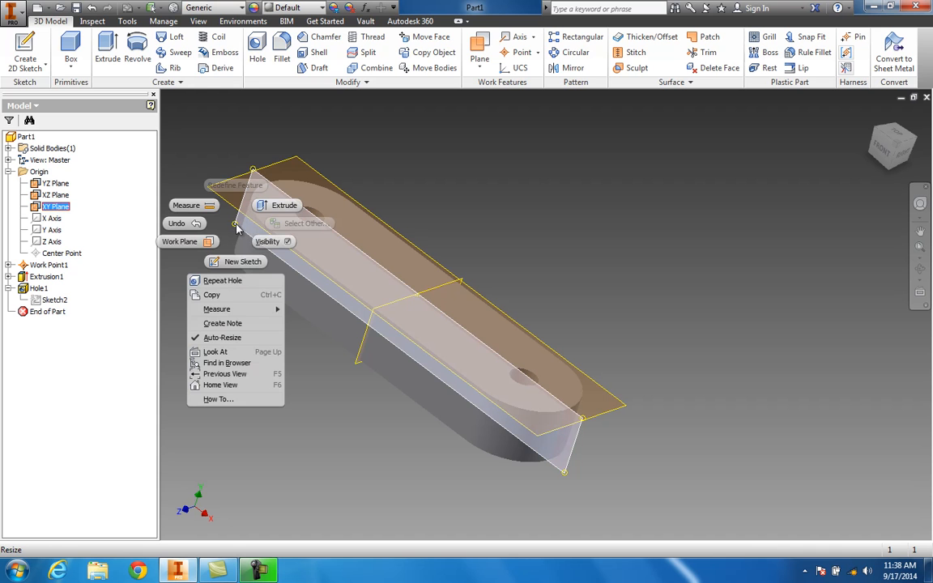
{"action": "left_click", "coordinate": [243, 265]}
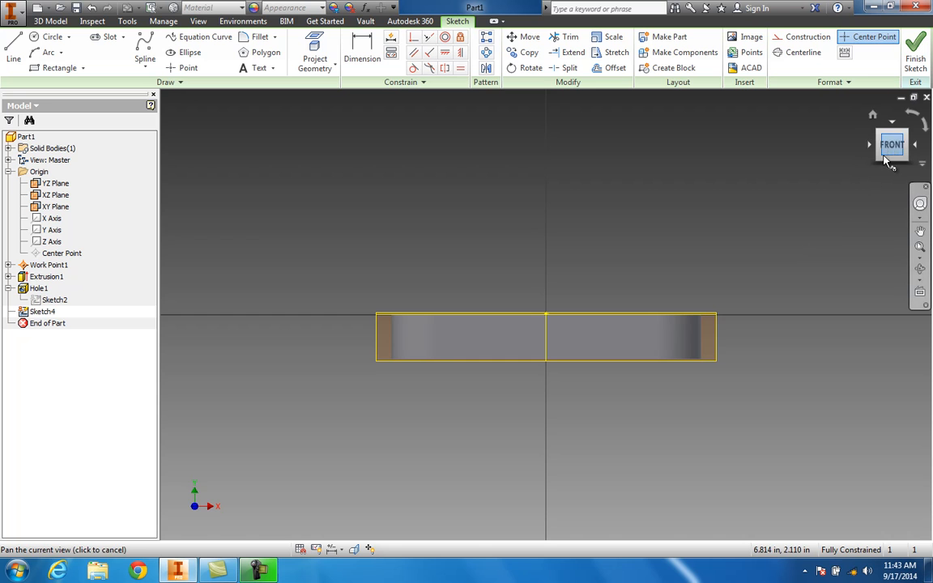
Step: Slice the graphics at the sketch plane to expose the solid's interior, and face the sketch from the front
{"action": "left_click_drag", "start_coordinate": [894, 143], "coordinate": [846, 204]}
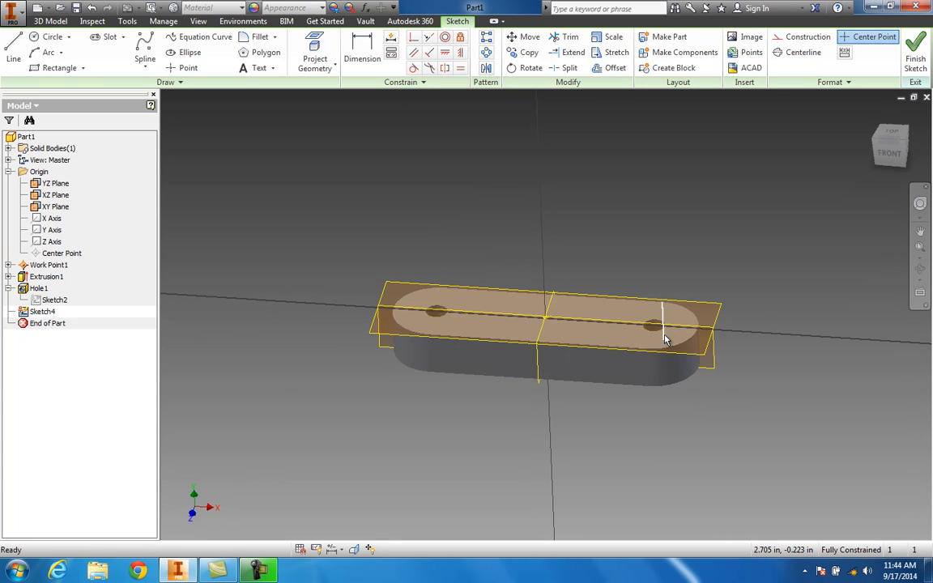
{"action": "right_click", "coordinate": [712, 362]}
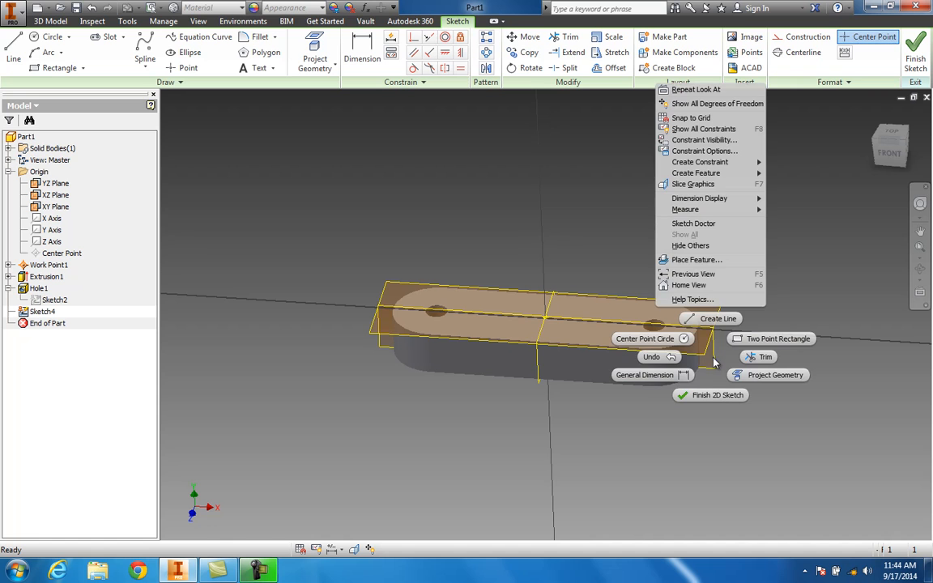
{"action": "left_click", "coordinate": [693, 185]}
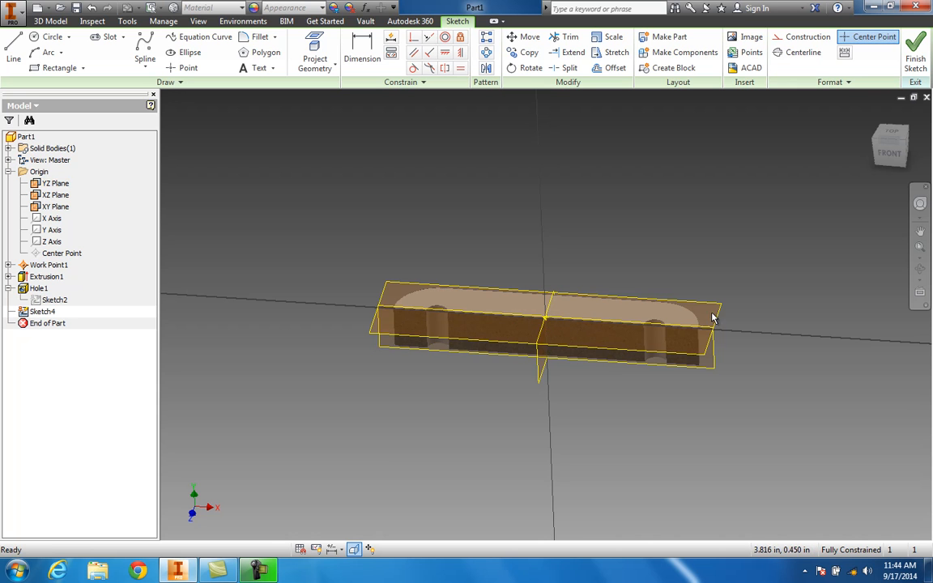
{"action": "left_click_drag", "start_coordinate": [887, 148], "coordinate": [882, 144]}
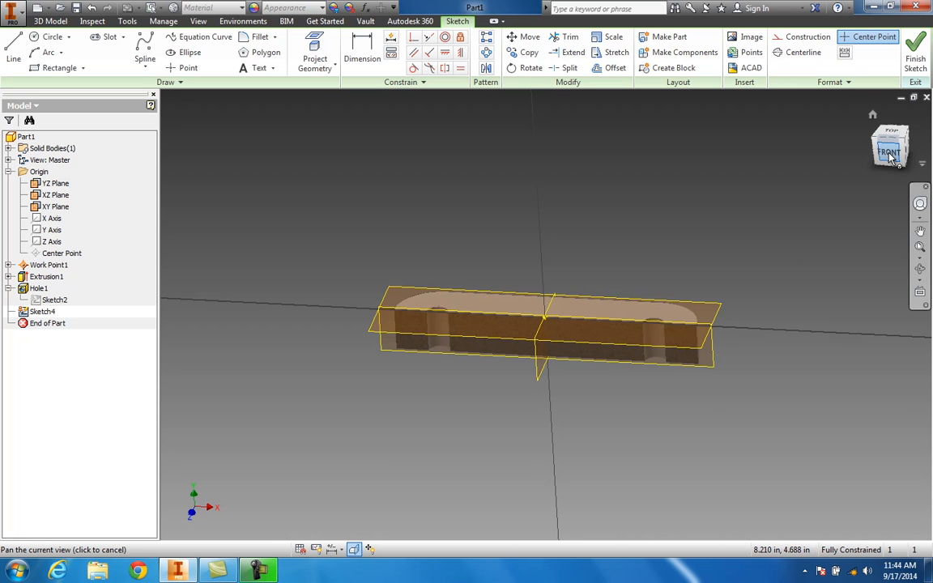
{"action": "left_click", "coordinate": [889, 152]}
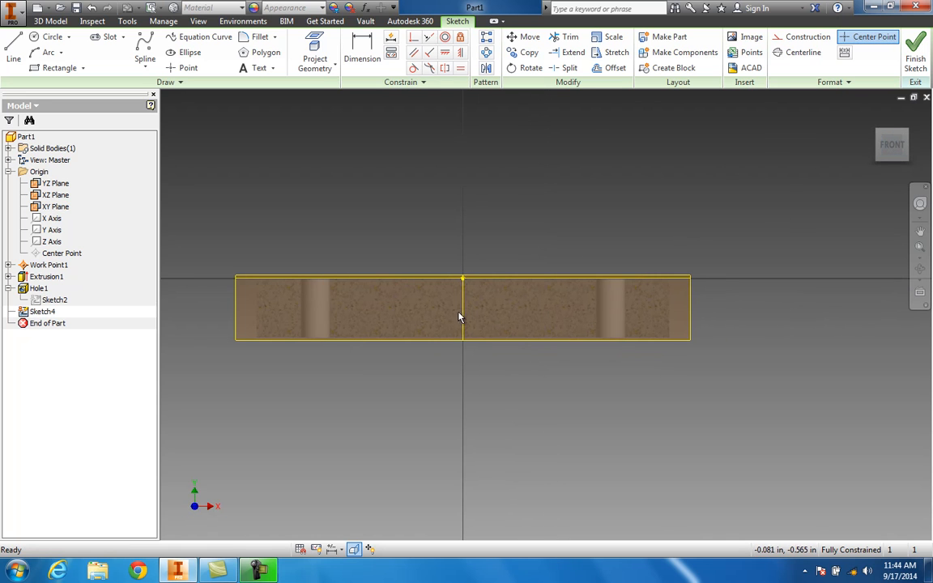
Step: Project the solid's flat long side face and the outer edge of the hole on the positive X side into the sketch
{"action": "left_click", "coordinate": [52, 37]}
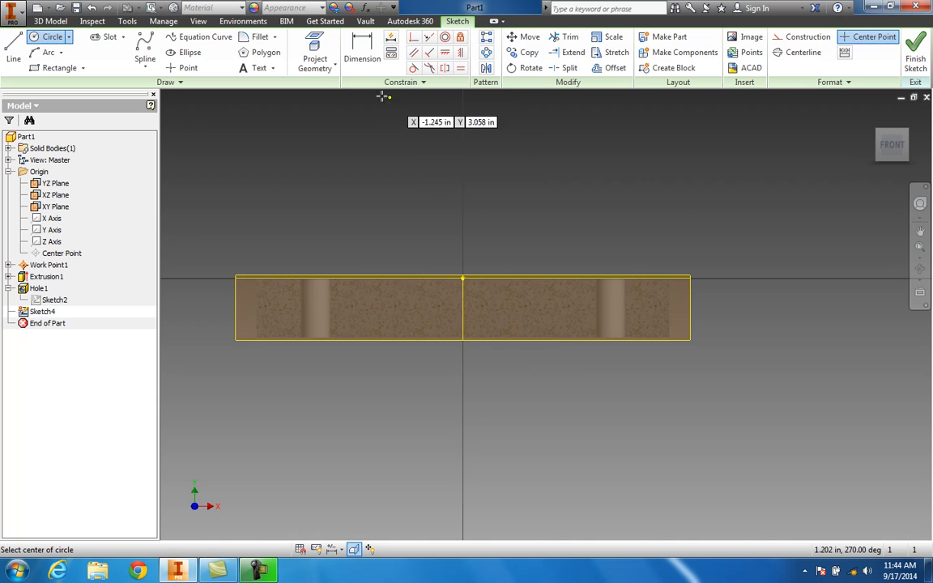
{"action": "left_click", "coordinate": [322, 70]}
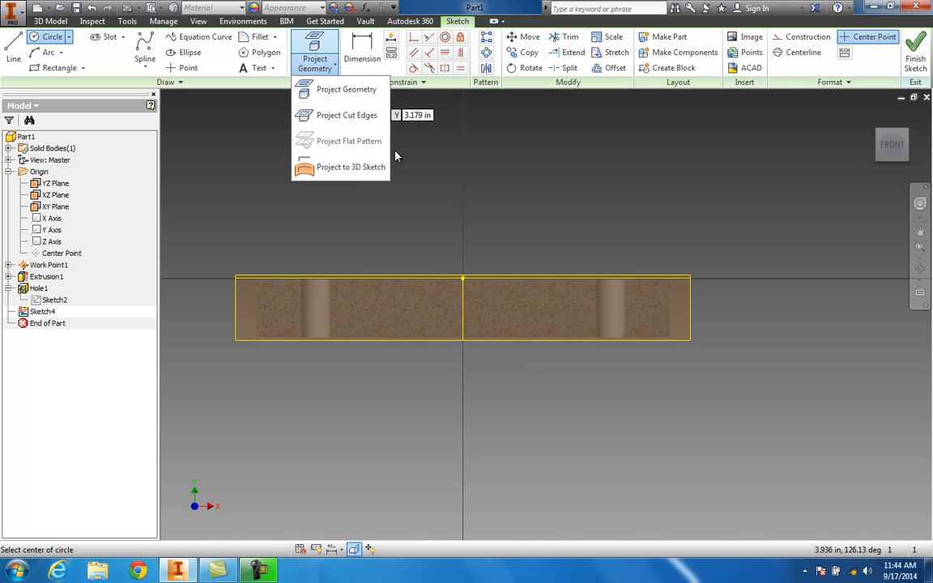
{"action": "left_click", "coordinate": [332, 92]}
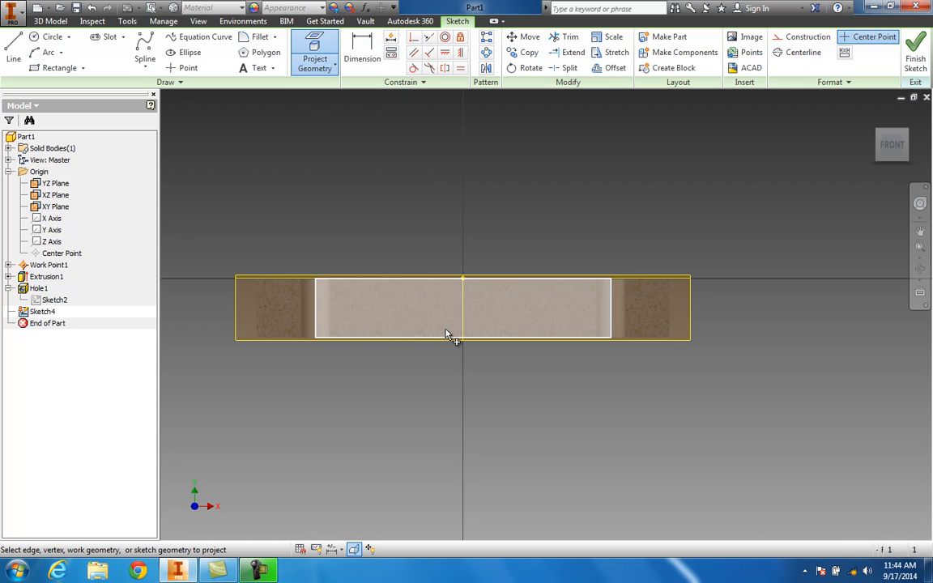
{"action": "left_click", "coordinate": [322, 329]}
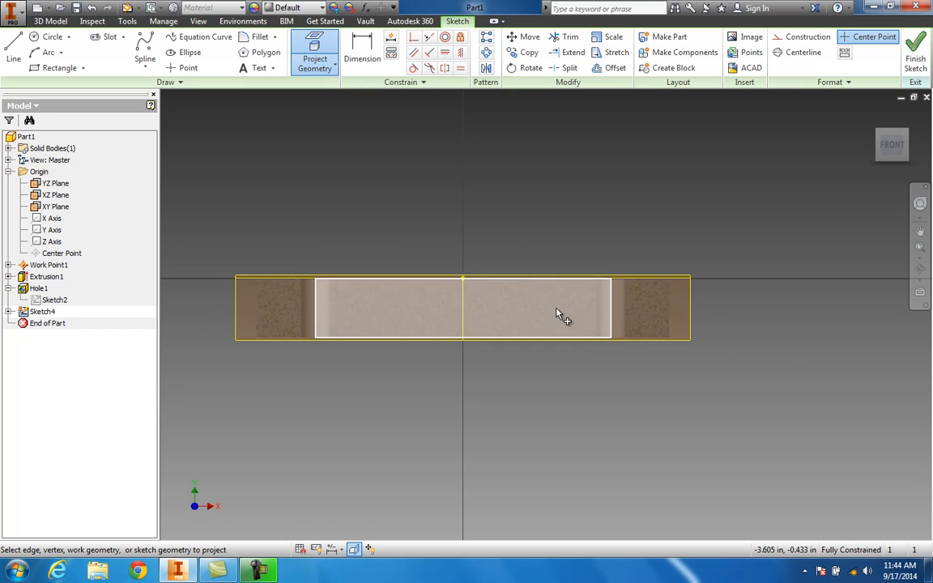
{"action": "left_click", "coordinate": [625, 312]}
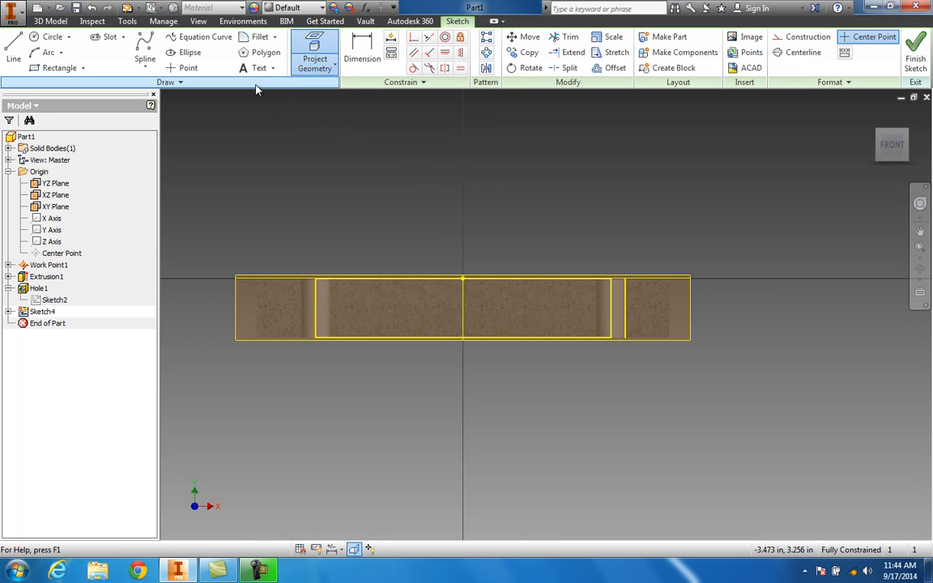
Step: Draw a circle centered on the midpoint of the projected lower edge with a diameter of 1.75*2 in
{"action": "left_click", "coordinate": [49, 37]}
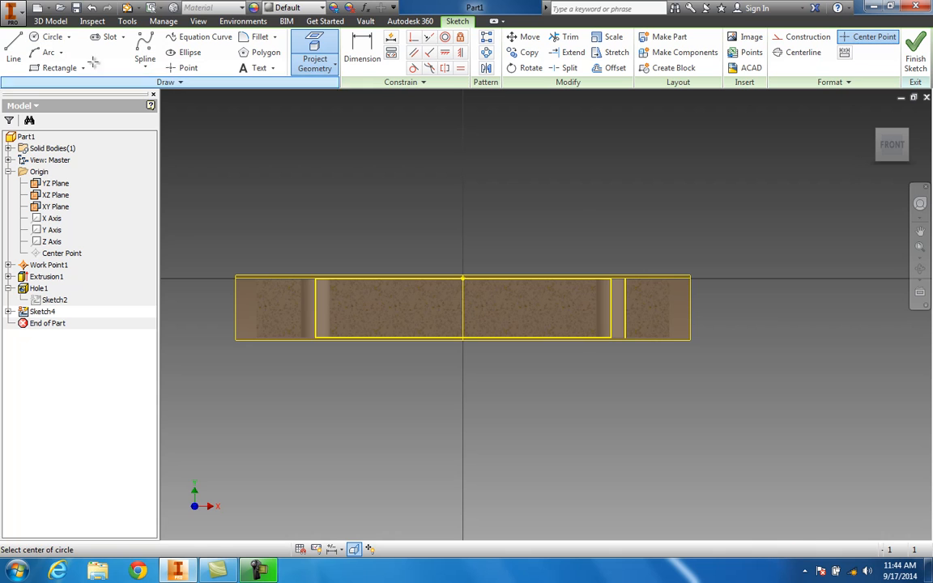
{"action": "left_click", "coordinate": [462, 337]}
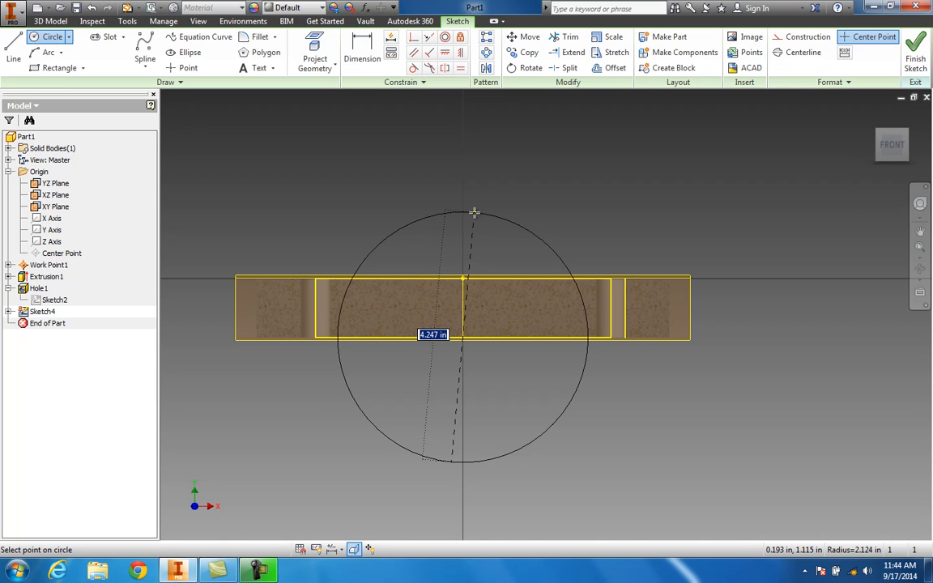
{"action": "type", "text": "1.75*2"}
{"action": "key", "text": "Return"}
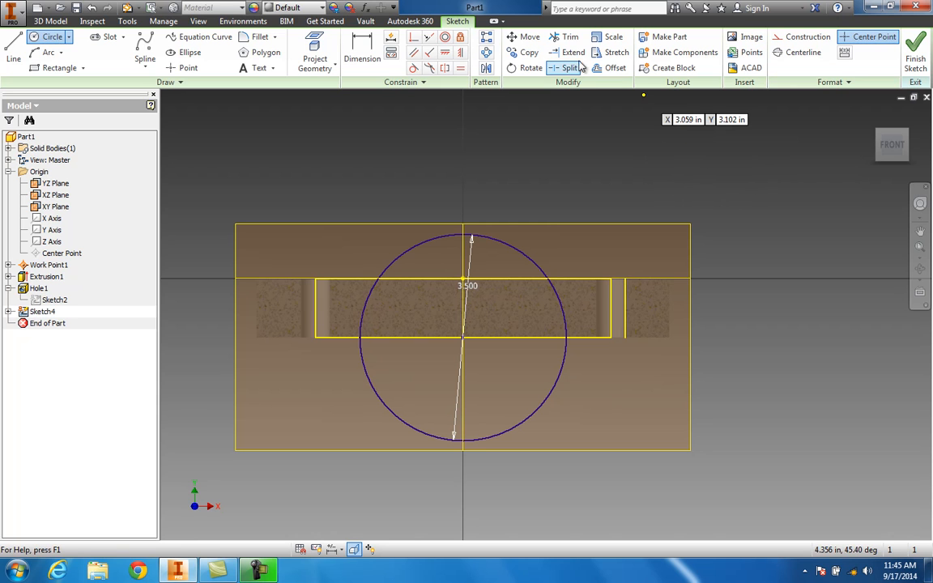
Step: Trim away the half of the circle below the projected lower edge and finish the sketch
{"action": "left_click", "coordinate": [567, 37]}
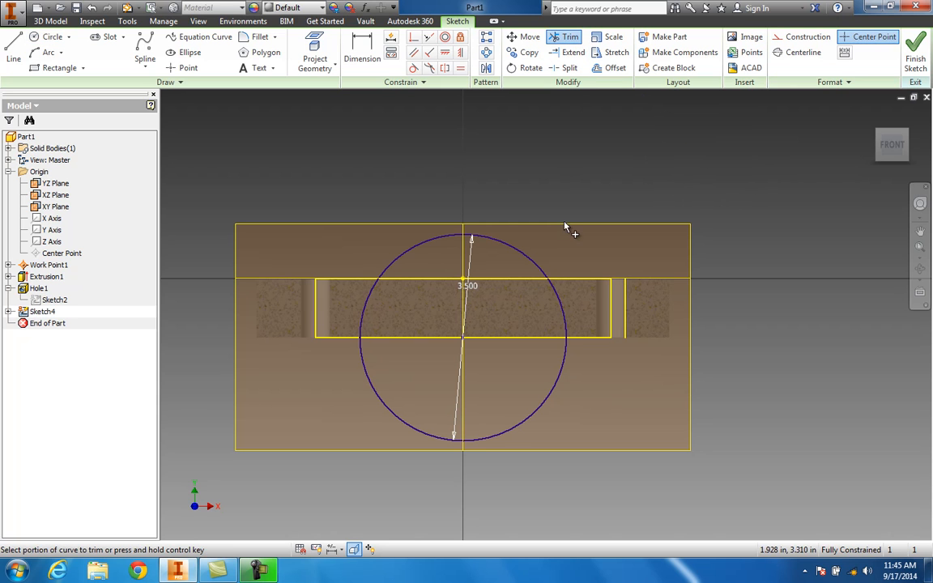
{"action": "left_click", "coordinate": [565, 374]}
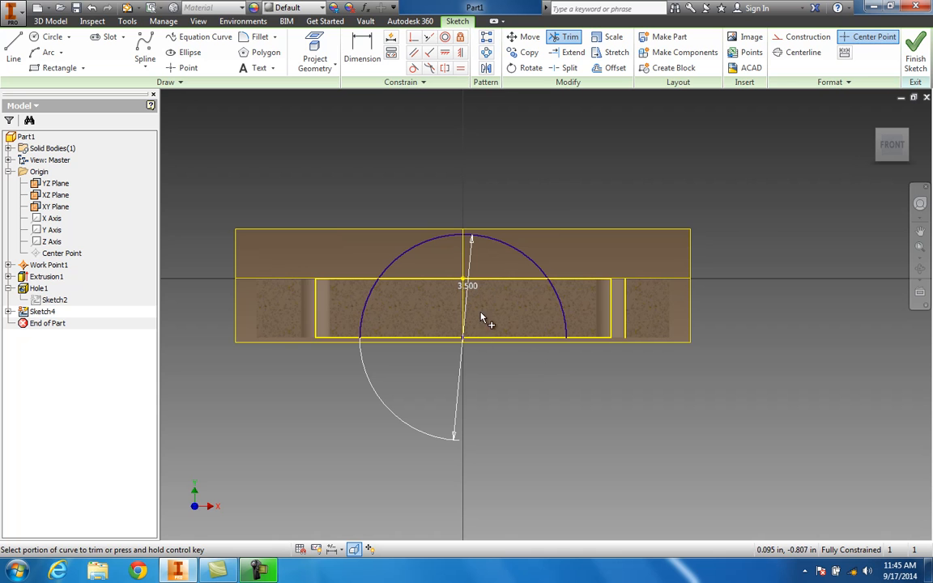
{"action": "left_click", "coordinate": [918, 47]}
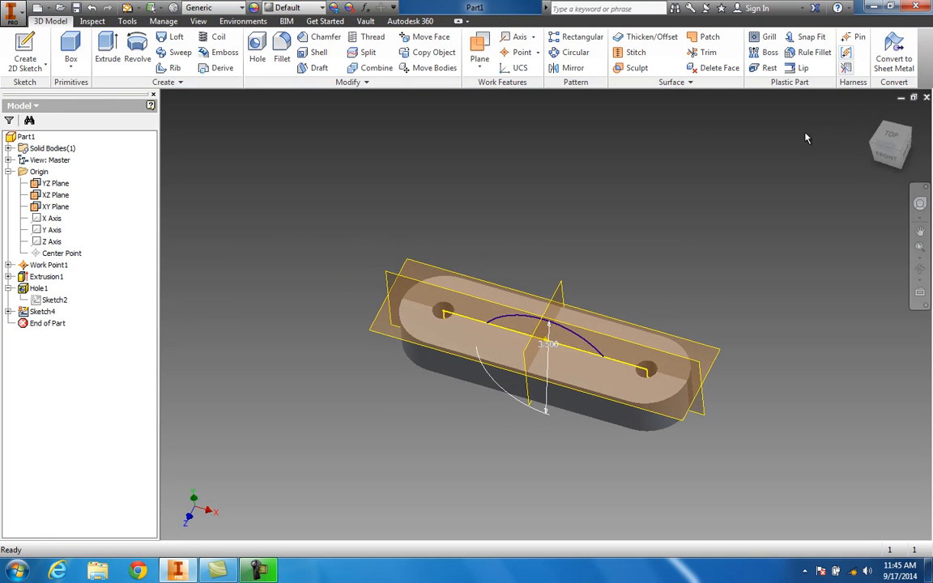
Step: Extrude the half-circle profile 2.5 in symmetrically about the sketch plane and join it to the base
{"action": "left_click", "coordinate": [108, 48]}
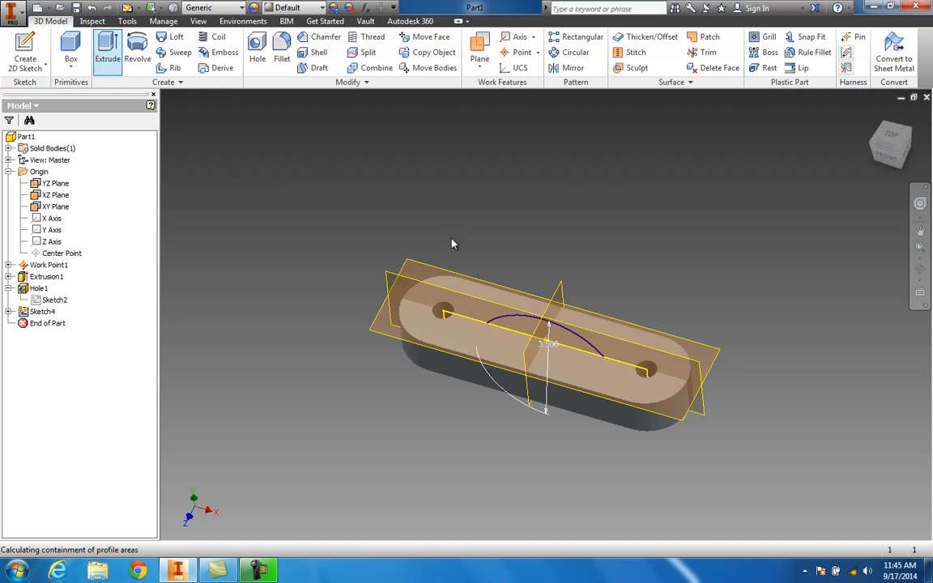
{"action": "left_click", "coordinate": [581, 350]}
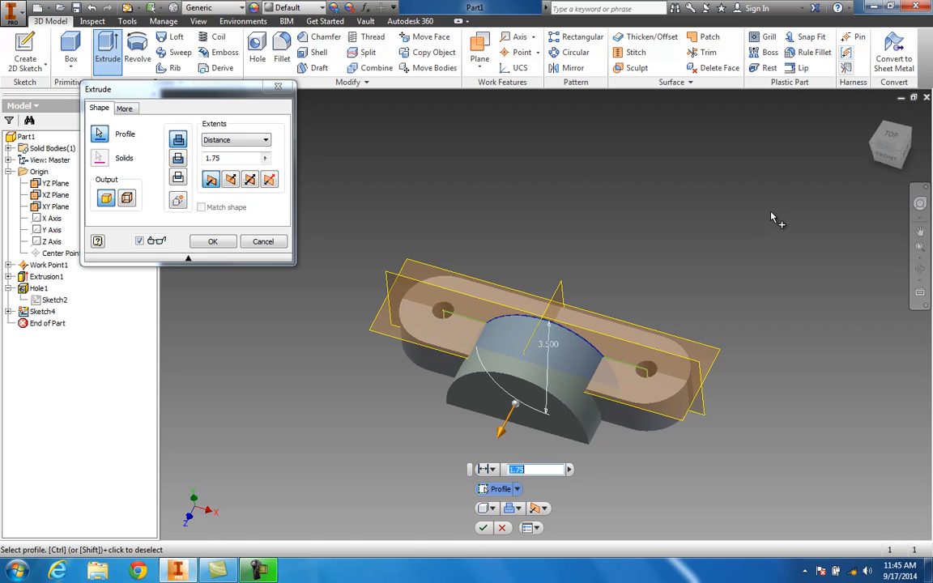
{"action": "left_click", "coordinate": [891, 134]}
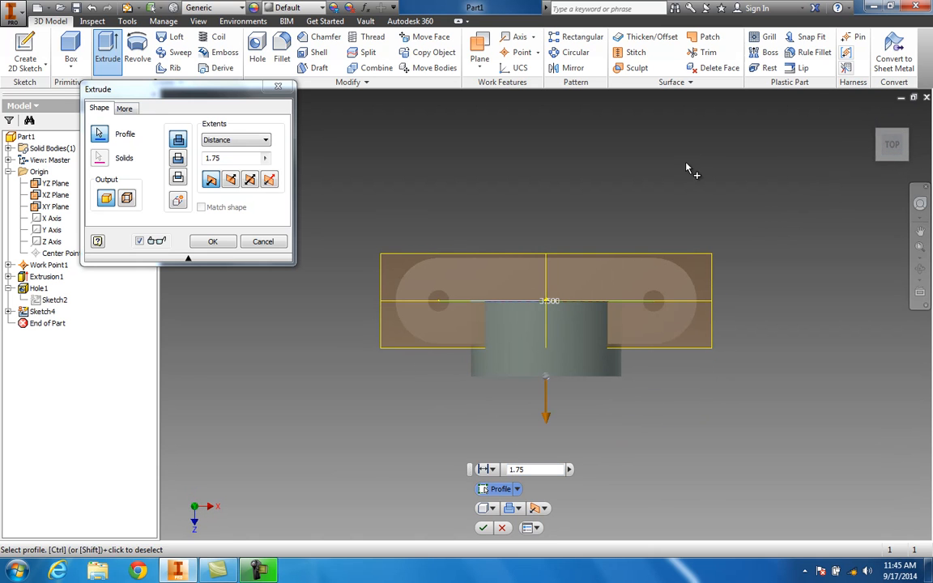
{"action": "left_click", "coordinate": [212, 181]}
{"action": "left_click", "coordinate": [233, 181]}
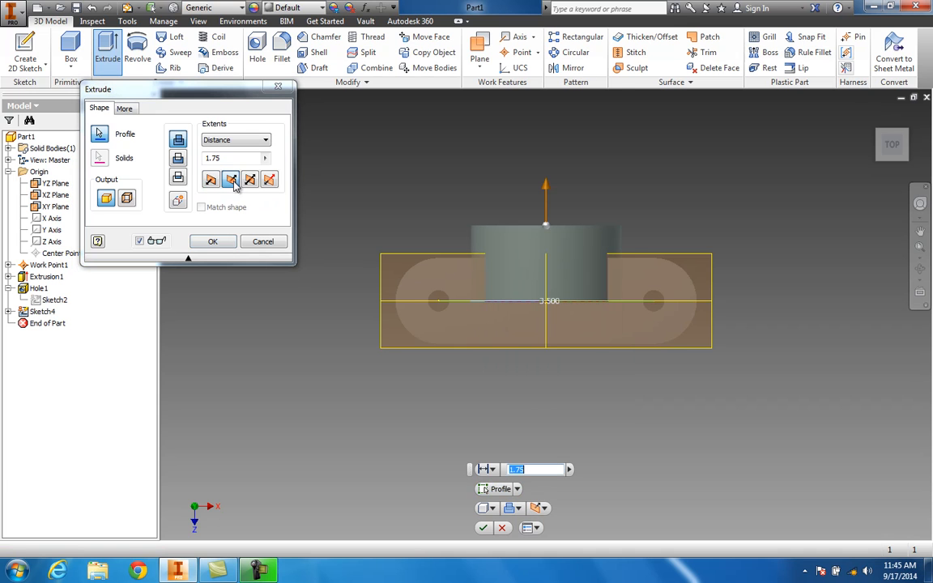
{"action": "left_click", "coordinate": [249, 179]}
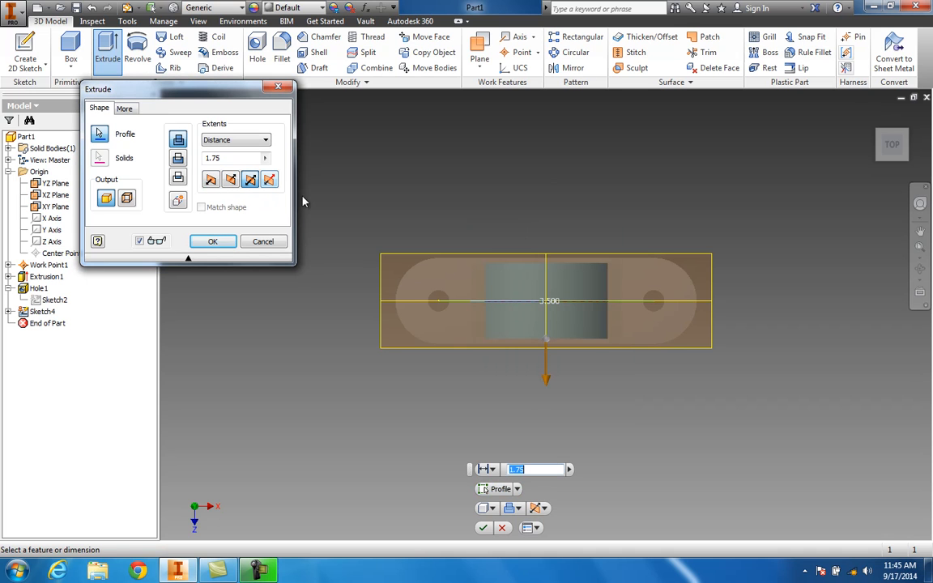
{"action": "type", "text": "2."}
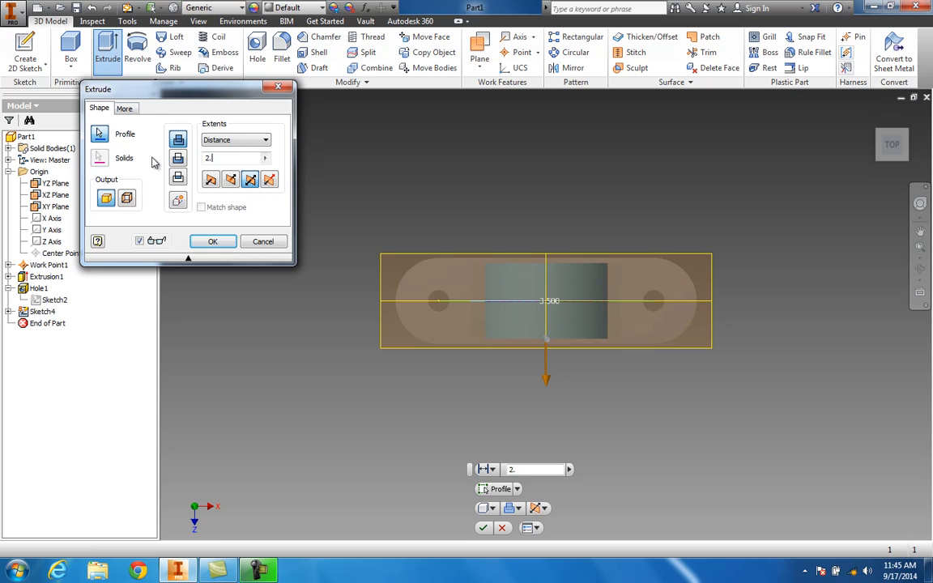
{"action": "left_click", "coordinate": [212, 241]}
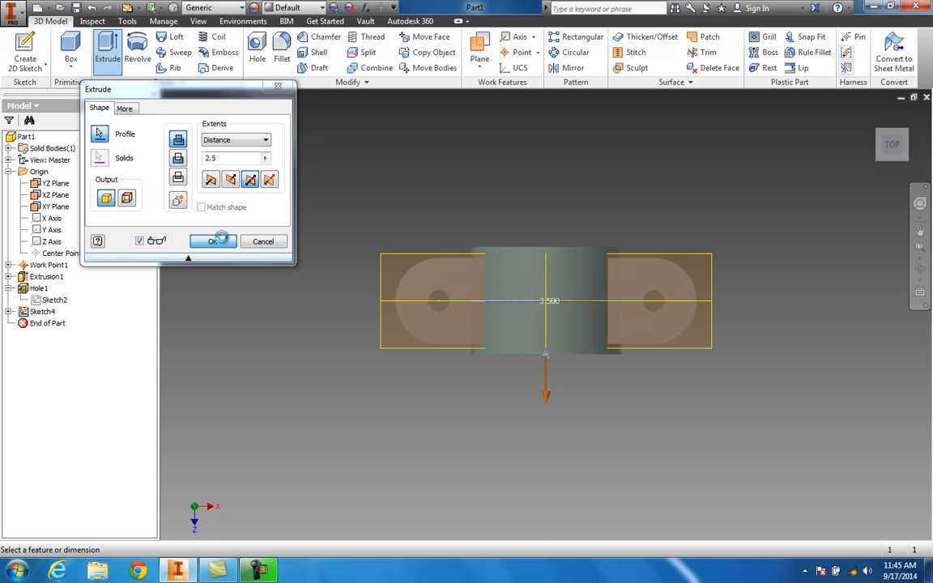
Step: Hide the YZ, XZ and XY origin planes
{"action": "mouse_move", "coordinate": [894, 146]}
{"action": "left_mouse_down"}
{"action": "mouse_move", "coordinate": [901, 529]}
{"action": "mouse_move", "coordinate": [885, 437]}
{"action": "mouse_move", "coordinate": [871, 485]}
{"action": "mouse_move", "coordinate": [760, 500]}
{"action": "mouse_move", "coordinate": [710, 110]}
{"action": "mouse_move", "coordinate": [688, 136]}
{"action": "mouse_move", "coordinate": [849, 475]}
{"action": "mouse_move", "coordinate": [832, 531]}
{"action": "mouse_move", "coordinate": [834, 91]}
{"action": "mouse_move", "coordinate": [877, 529]}
{"action": "left_mouse_up"}
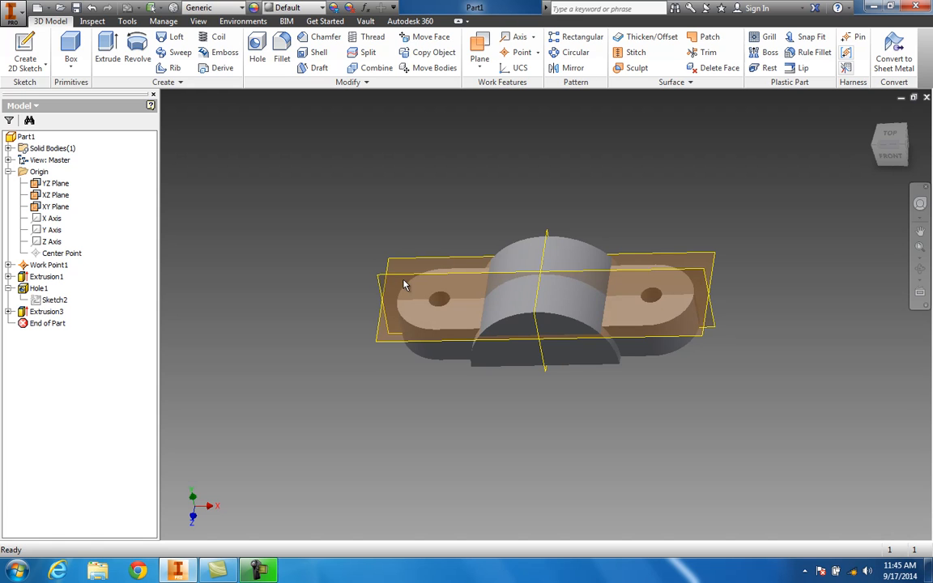
{"action": "right_click", "coordinate": [55, 183]}
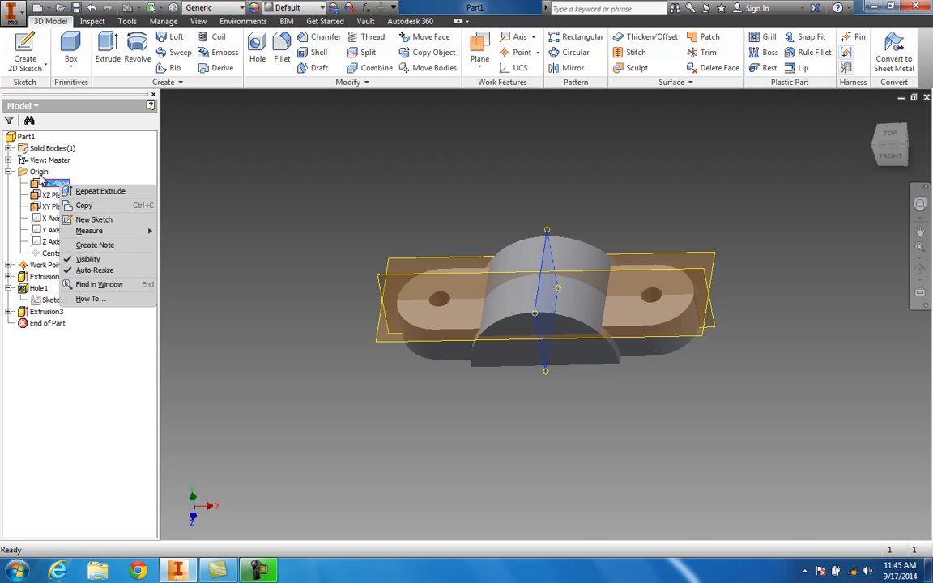
{"action": "left_click", "coordinate": [88, 259]}
{"action": "right_click", "coordinate": [55, 200]}
{"action": "left_click", "coordinate": [88, 265]}
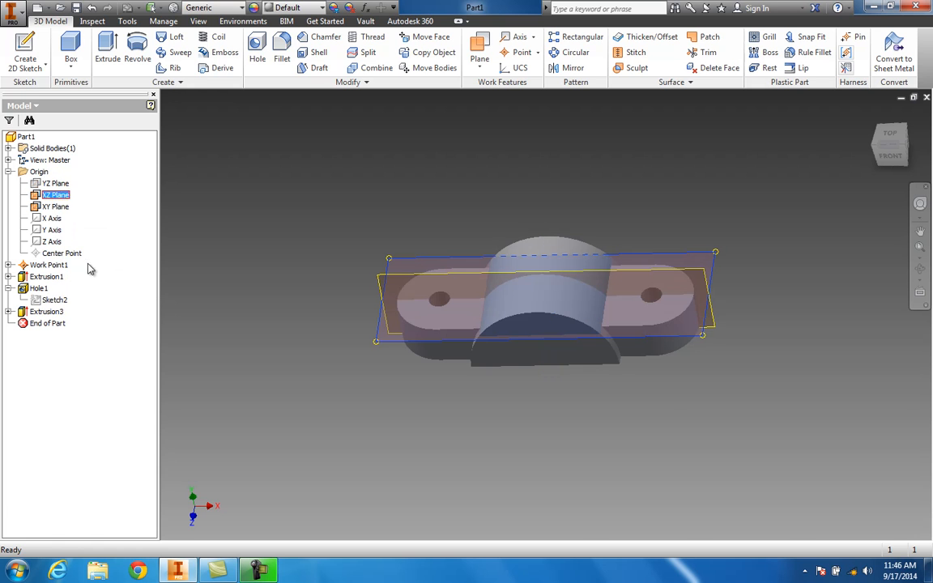
{"action": "right_click", "coordinate": [55, 207]}
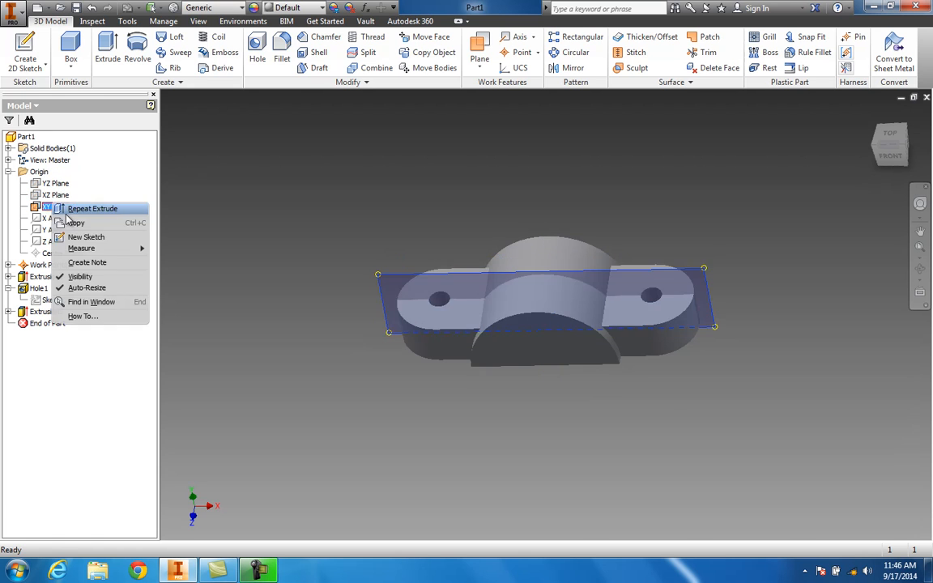
{"action": "left_click", "coordinate": [81, 276]}
Step: Start a new sketch on the front flat face of the half-round boss
{"action": "mouse_move", "coordinate": [898, 147]}
{"action": "left_mouse_down"}
{"action": "mouse_move", "coordinate": [815, 98]}
{"action": "mouse_move", "coordinate": [775, 199]}
{"action": "mouse_move", "coordinate": [808, 260]}
{"action": "mouse_move", "coordinate": [861, 202]}
{"action": "mouse_move", "coordinate": [866, 164]}
{"action": "left_mouse_up"}
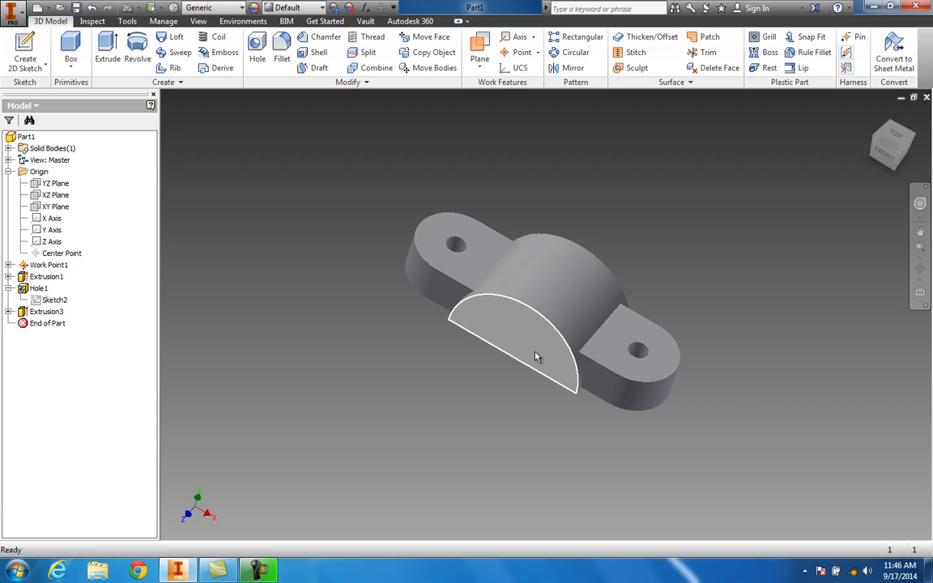
{"action": "mouse_move", "coordinate": [536, 358]}
{"action": "mouse_move", "coordinate": [523, 335]}
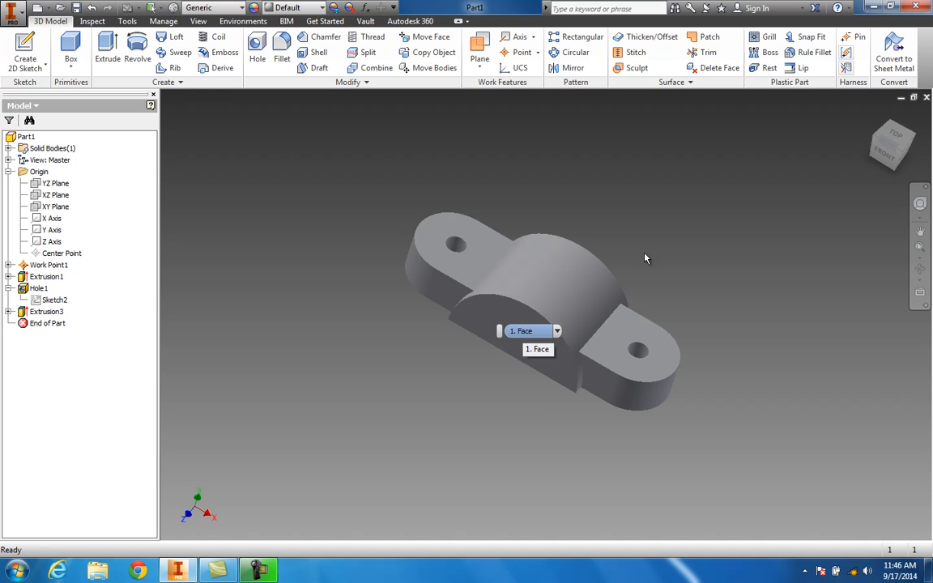
{"action": "left_click", "coordinate": [885, 154]}
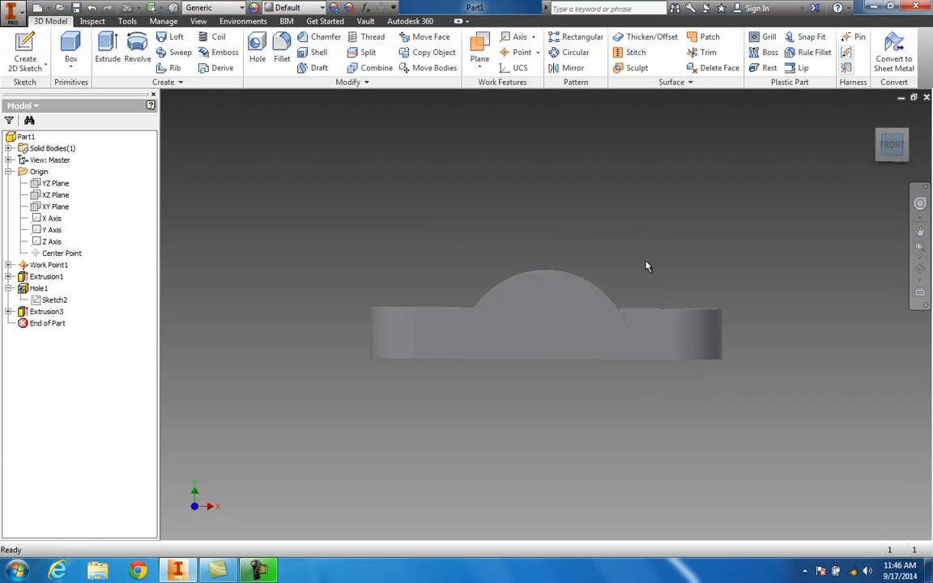
{"action": "right_click", "coordinate": [494, 298]}
{"action": "left_click", "coordinate": [506, 334]}
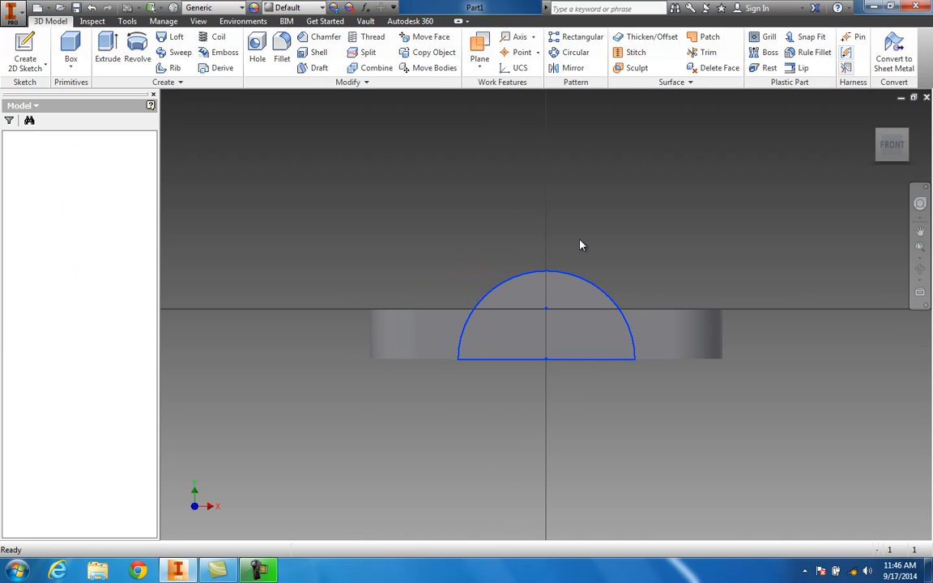
Step: Draw a circle centered on the midpoint of the boss face's lower edge and dimension its diameter as 1.25*2 in
{"action": "left_click", "coordinate": [49, 36]}
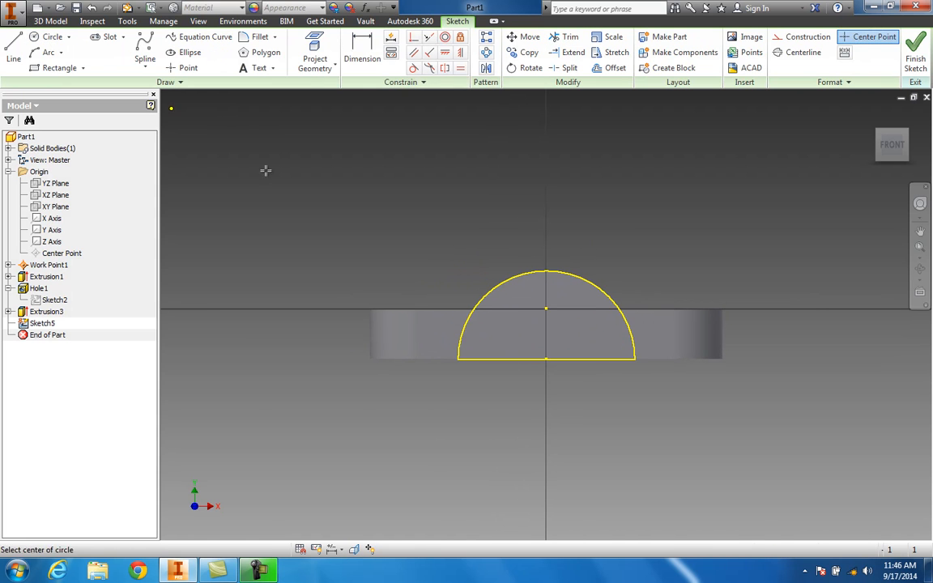
{"action": "left_click", "coordinate": [546, 359]}
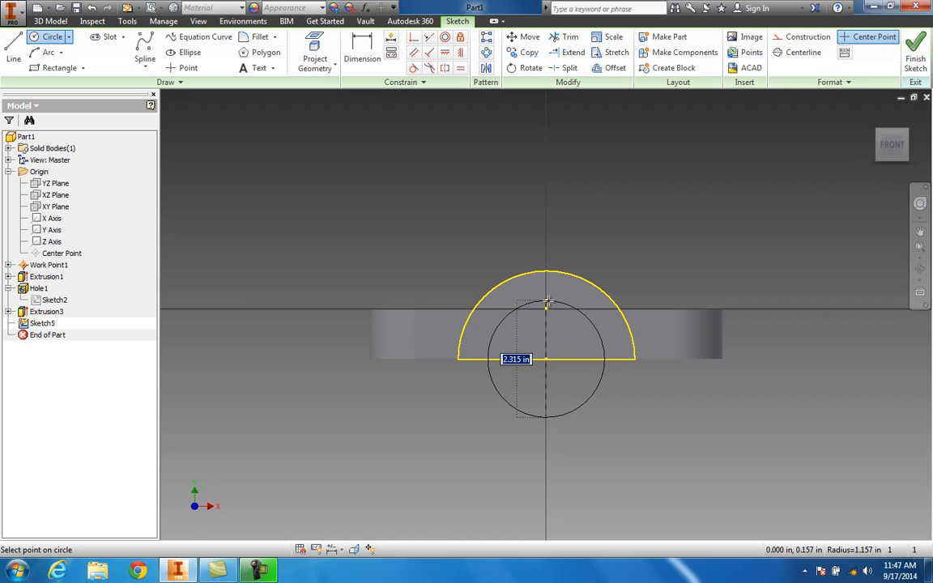
{"action": "left_click", "coordinate": [546, 298]}
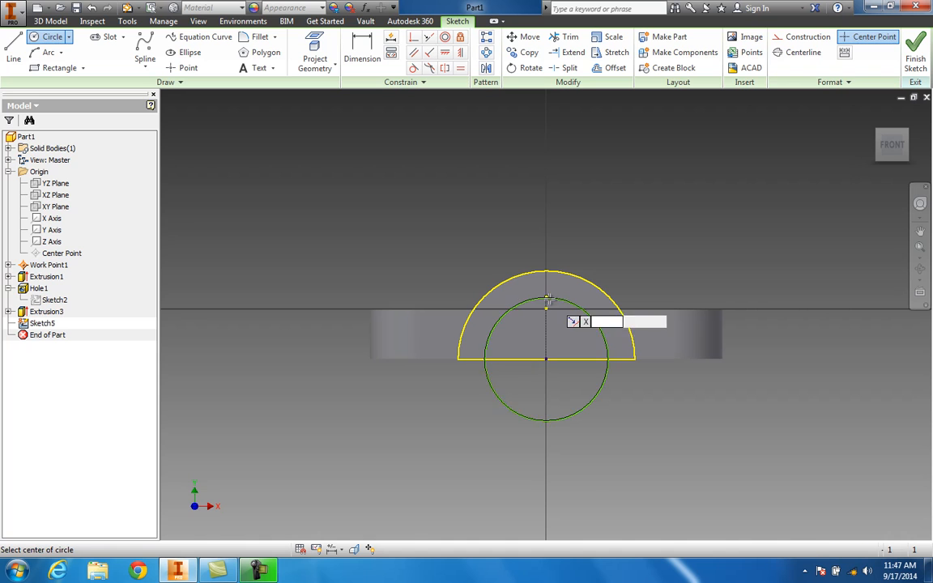
{"action": "key", "text": "d"}
{"action": "left_click", "coordinate": [576, 306]}
{"action": "left_click", "coordinate": [645, 296]}
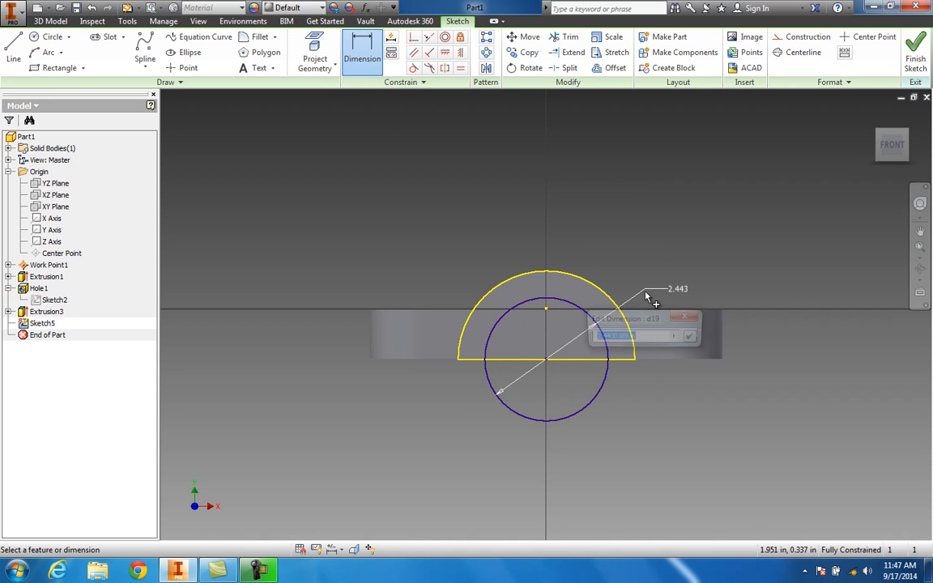
{"action": "type", "text": "1"}
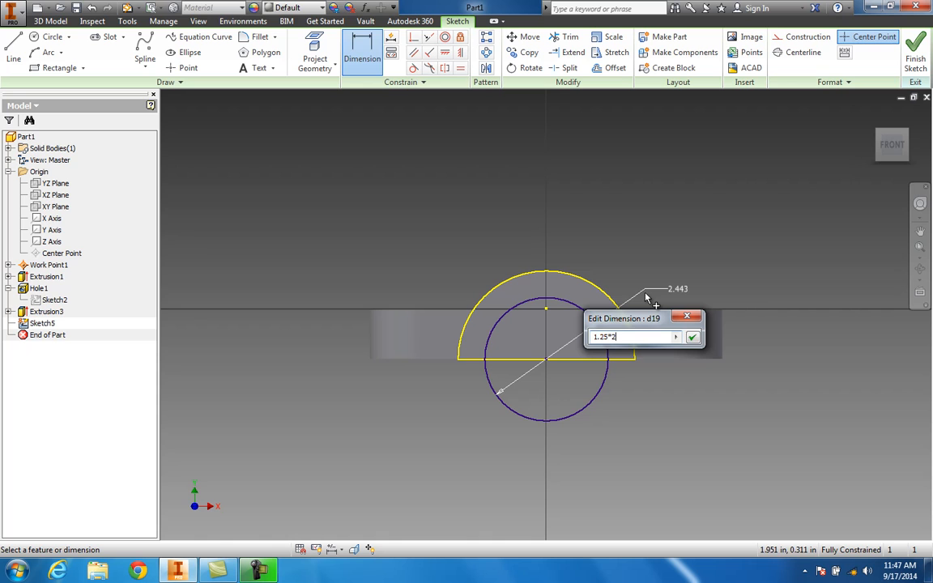
{"action": "type", "text": ".25*2"}
{"action": "key", "text": "Return"}
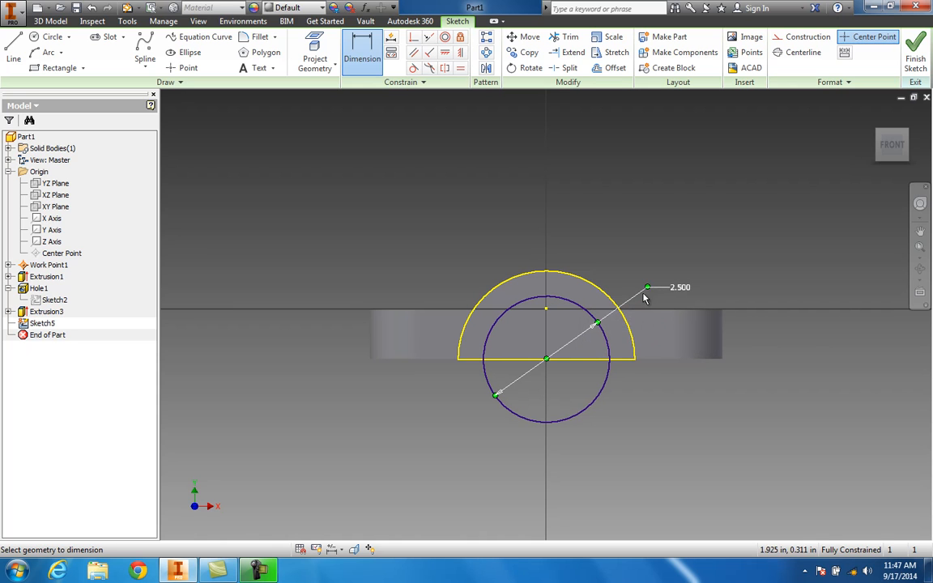
{"action": "key", "text": "Escape"}
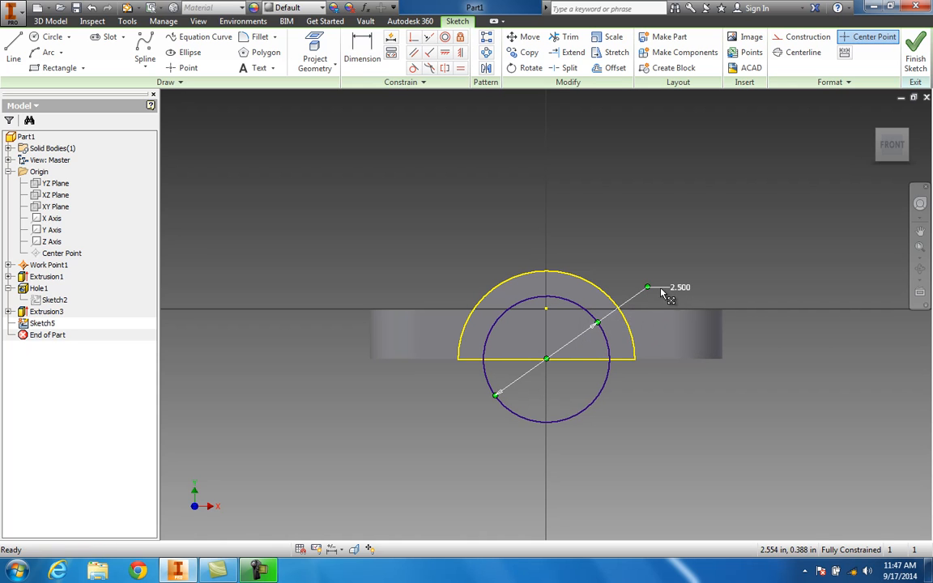
Step: Trim away the half of the circle below the boss face's lower edge and finish the sketch
{"action": "left_click", "coordinate": [570, 38]}
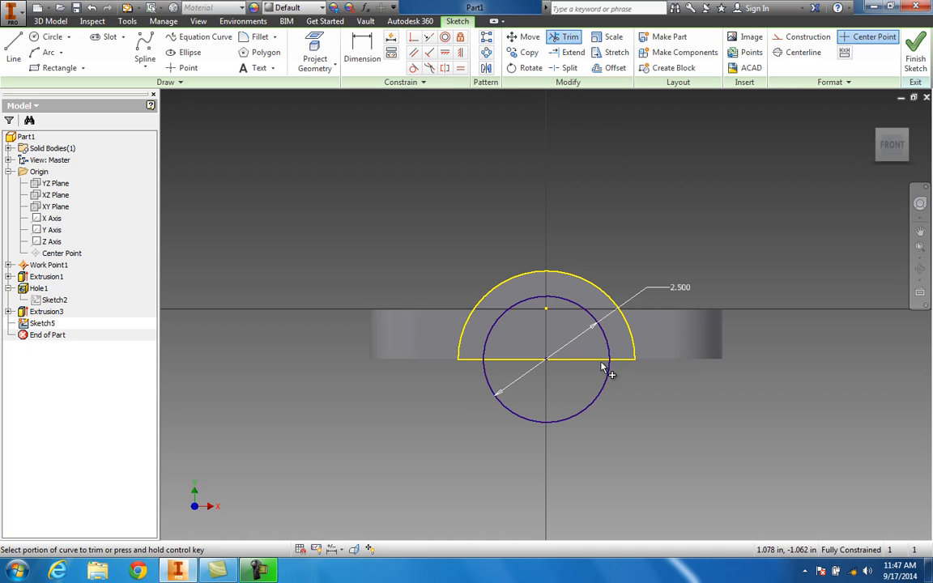
{"action": "left_click", "coordinate": [604, 387]}
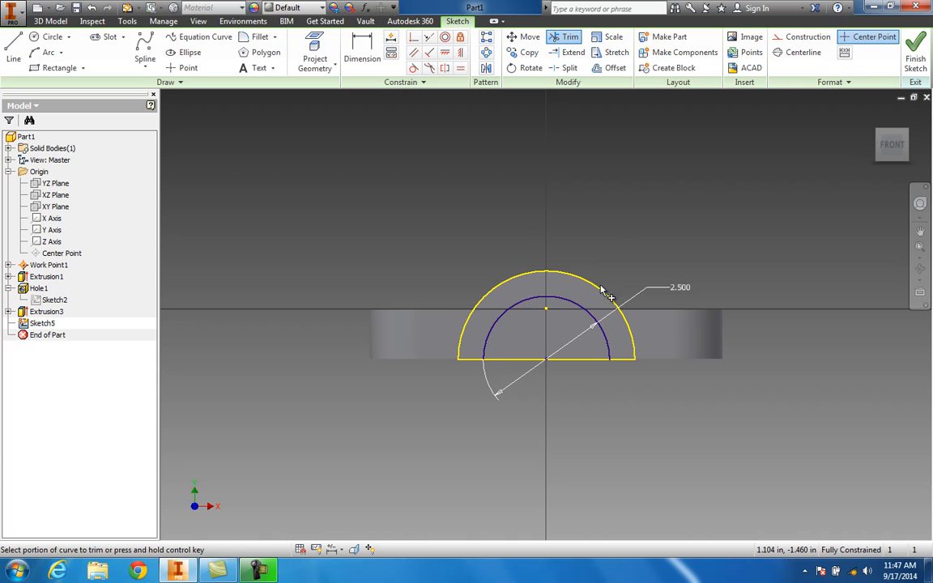
{"action": "left_click", "coordinate": [905, 47]}
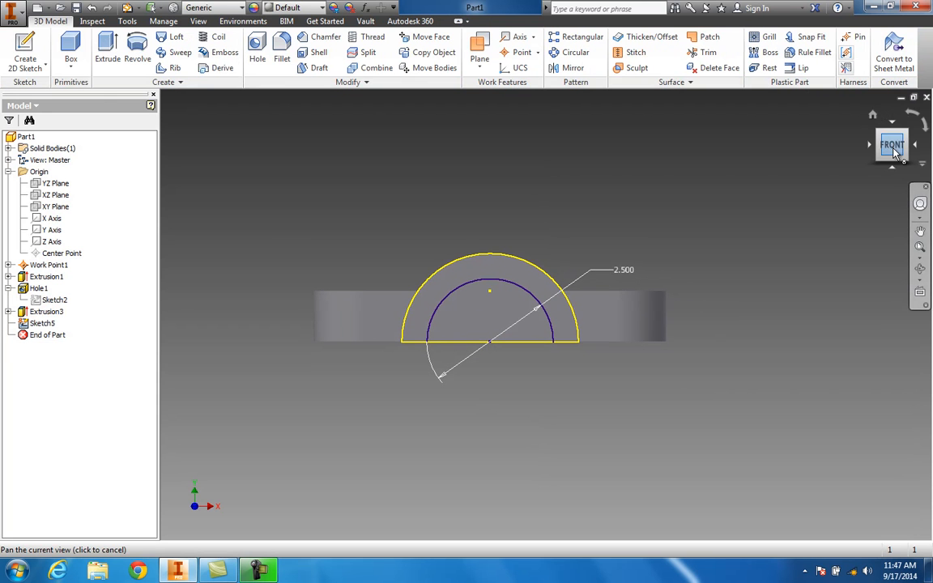
Step: Cut the inner half-circle profile all the way through the boss and base with Extrude
{"action": "left_click", "coordinate": [891, 141]}
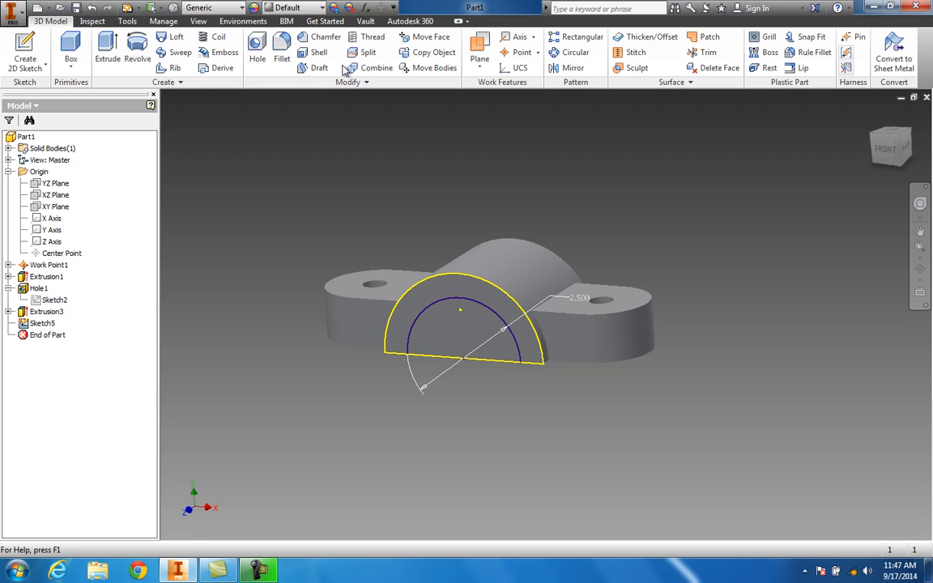
{"action": "key", "text": "e"}
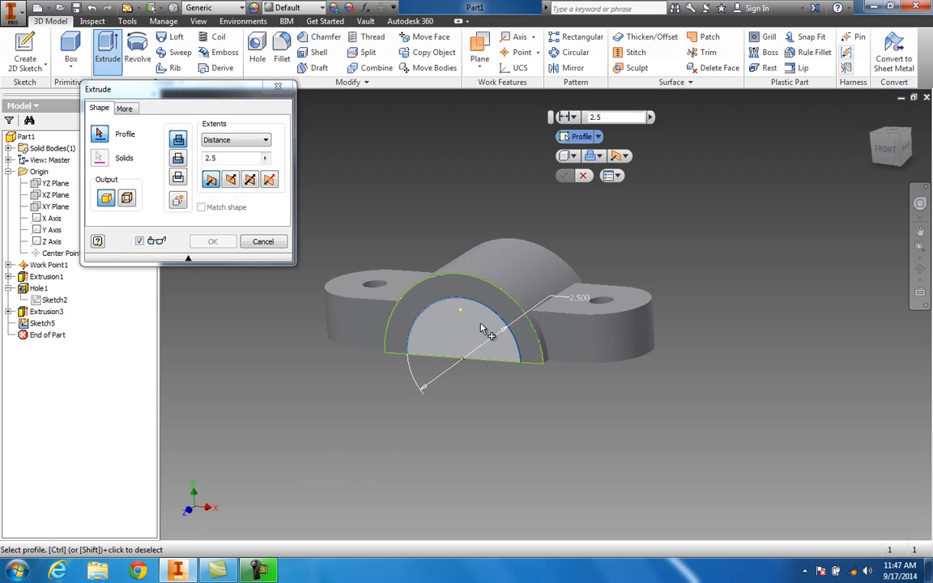
{"action": "left_click", "coordinate": [482, 328]}
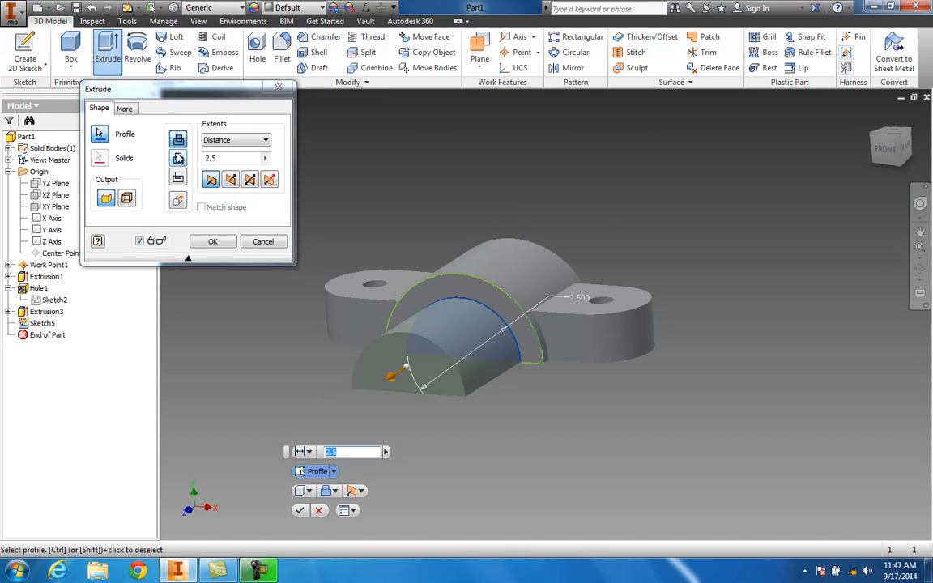
{"action": "left_click", "coordinate": [178, 158]}
{"action": "left_click", "coordinate": [242, 140]}
{"action": "left_click", "coordinate": [228, 186]}
{"action": "left_click", "coordinate": [220, 244]}
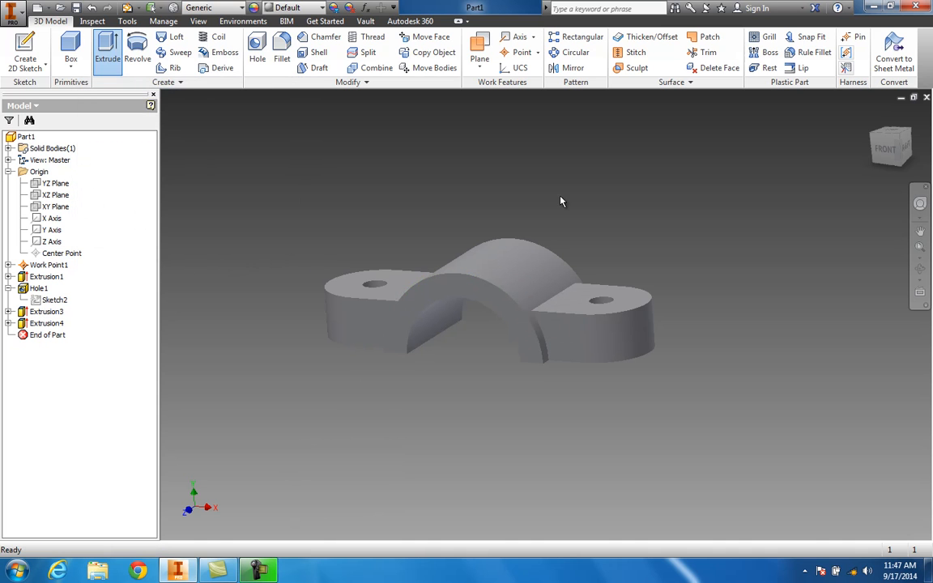
Step: Sketch on the flat underside of the positive X end, place a point at the origin, and finish the sketch
{"action": "left_click", "coordinate": [890, 148]}
{"action": "mouse_move", "coordinate": [161, 527]}
{"action": "middle_mouse_down", "text": "shift"}
{"action": "mouse_move", "coordinate": [850, 129]}
{"action": "mouse_move", "coordinate": [826, 167]}
{"action": "middle_mouse_up", "text": "shift"}
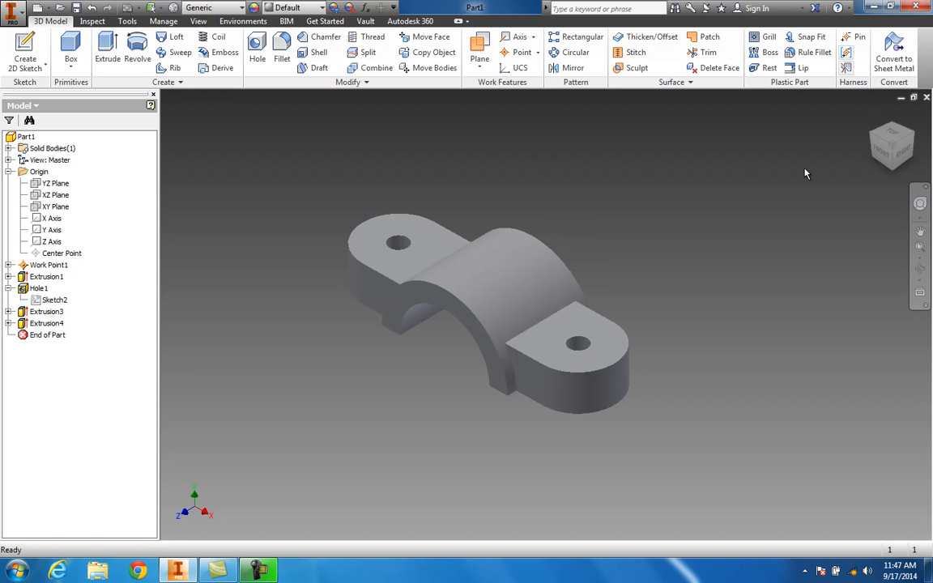
{"action": "mouse_move", "coordinate": [894, 161]}
{"action": "left_mouse_down"}
{"action": "mouse_move", "coordinate": [899, 134]}
{"action": "mouse_move", "coordinate": [914, 527]}
{"action": "mouse_move", "coordinate": [162, 178]}
{"action": "mouse_move", "coordinate": [172, 173]}
{"action": "left_mouse_up"}
{"action": "left_click_drag", "start_coordinate": [889, 147], "coordinate": [914, 523]}
{"action": "left_click", "coordinate": [540, 338]}
{"action": "right_click", "coordinate": [536, 336]}
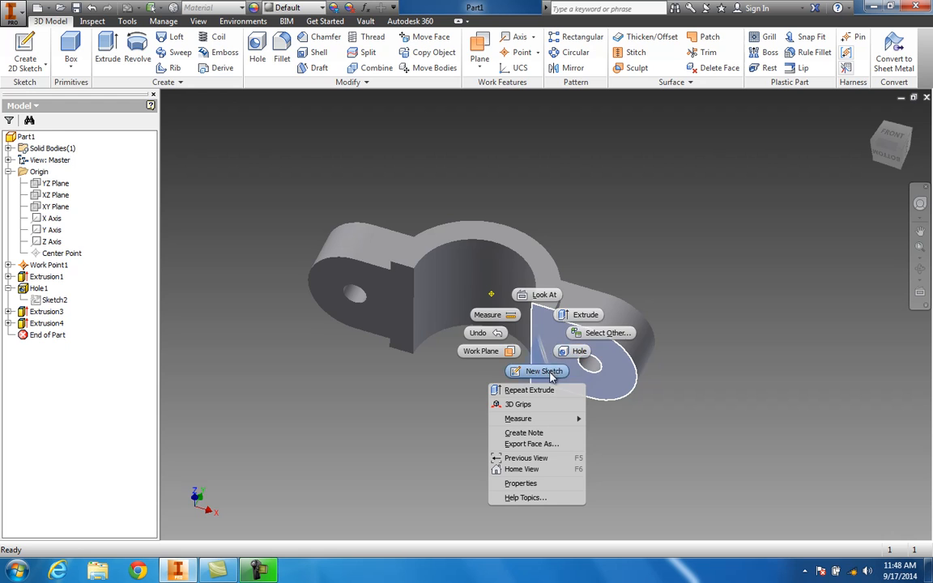
{"action": "left_click", "coordinate": [546, 371]}
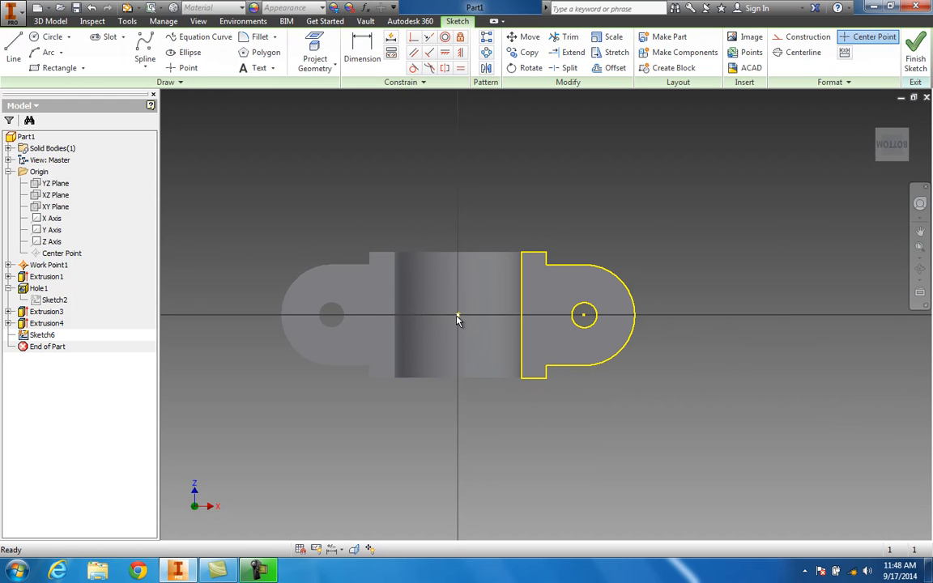
{"action": "left_click", "coordinate": [183, 68]}
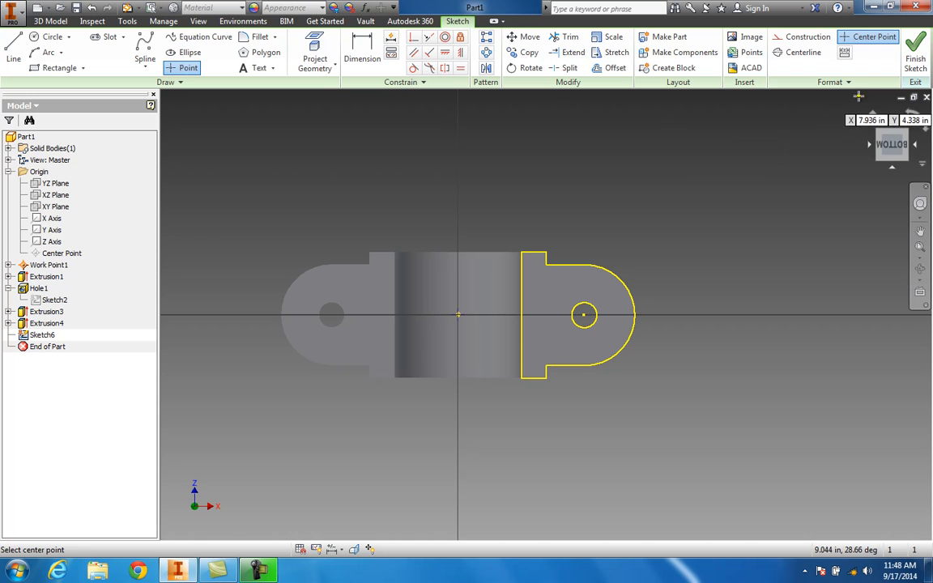
{"action": "left_click", "coordinate": [914, 58]}
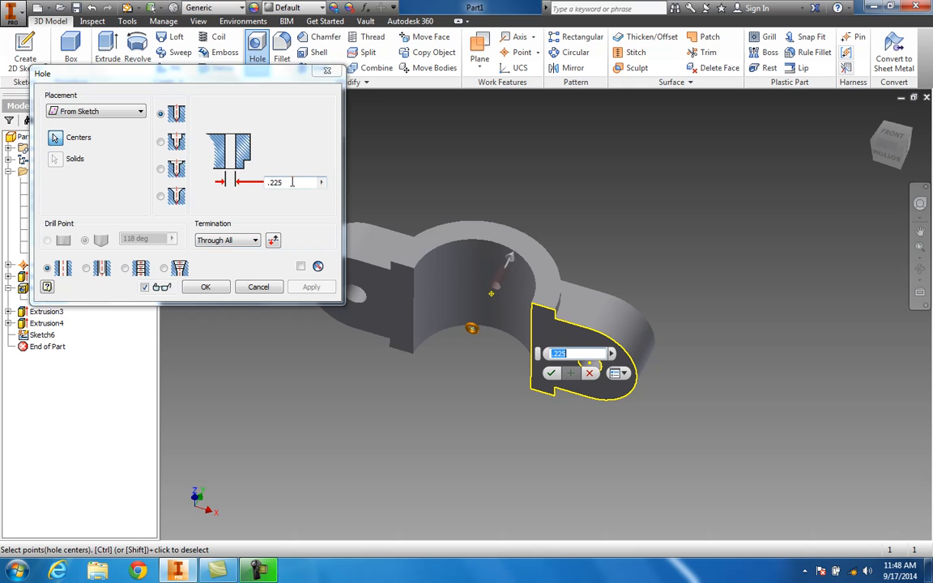
Step: Create a 0.25 in diameter through-all hole at the sketched center point with the Hole tool
{"action": "left_click", "coordinate": [293, 183]}
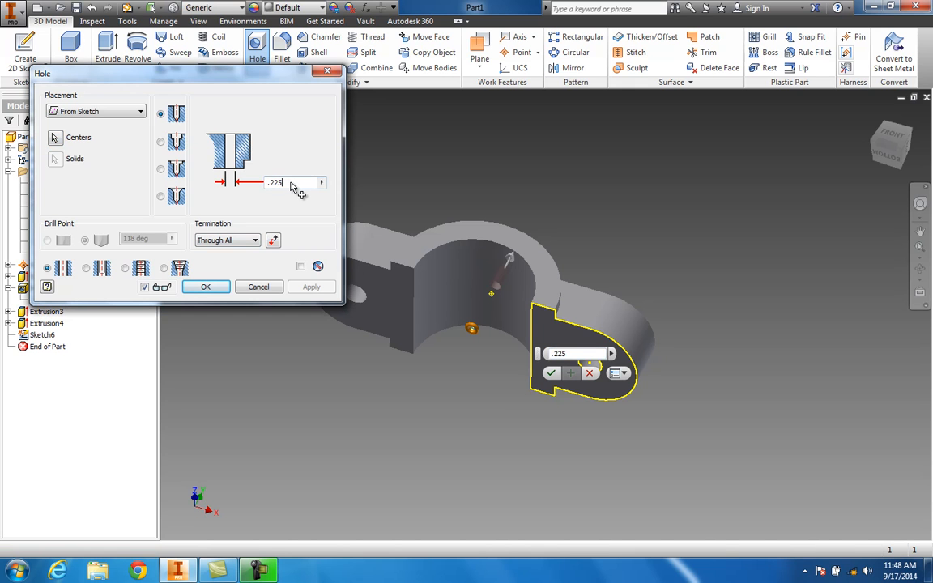
{"action": "left_click_drag", "start_coordinate": [288, 183], "coordinate": [255, 184]}
{"action": "type", "text": ".25"}
{"action": "key", "text": "Return"}
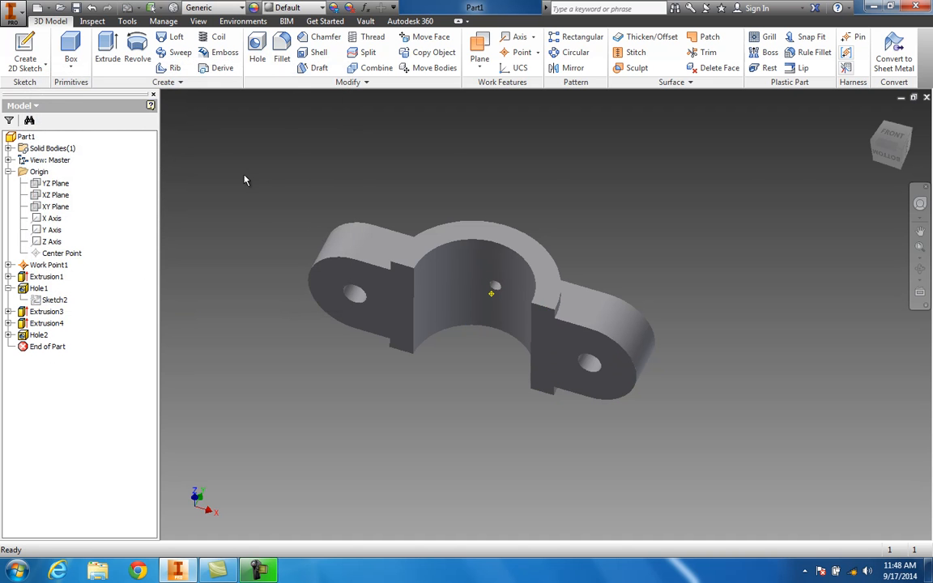
Step: Suppress the half-round cut feature Extrusion4
{"action": "mouse_move", "coordinate": [887, 144]}
{"action": "middle_mouse_down", "text": "shift"}
{"action": "mouse_move", "coordinate": [818, 233]}
{"action": "mouse_move", "coordinate": [818, 180]}
{"action": "middle_mouse_up", "text": "shift"}
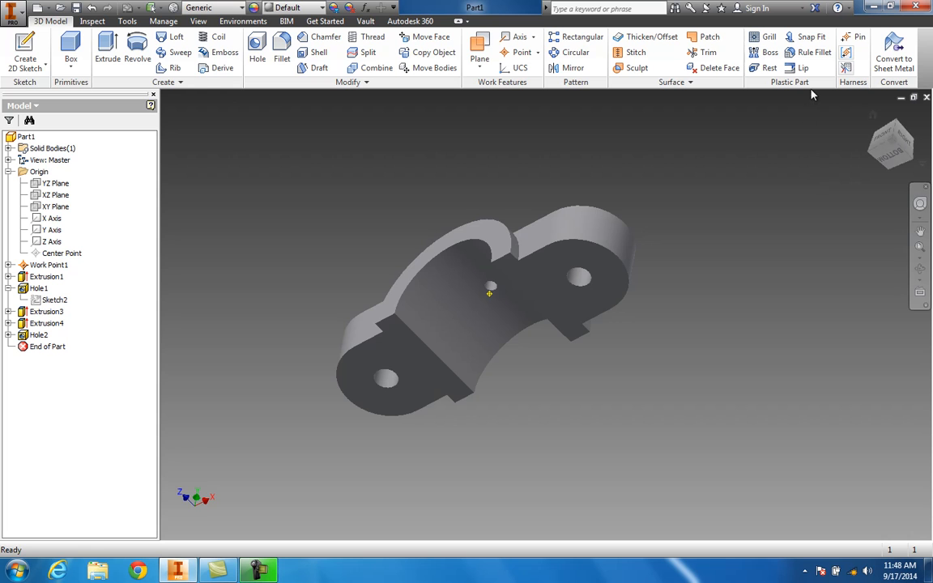
{"action": "mouse_move", "coordinate": [897, 134]}
{"action": "left_mouse_down"}
{"action": "mouse_move", "coordinate": [913, 159]}
{"action": "mouse_move", "coordinate": [181, 203]}
{"action": "mouse_move", "coordinate": [900, 237]}
{"action": "mouse_move", "coordinate": [854, 237]}
{"action": "left_mouse_up"}
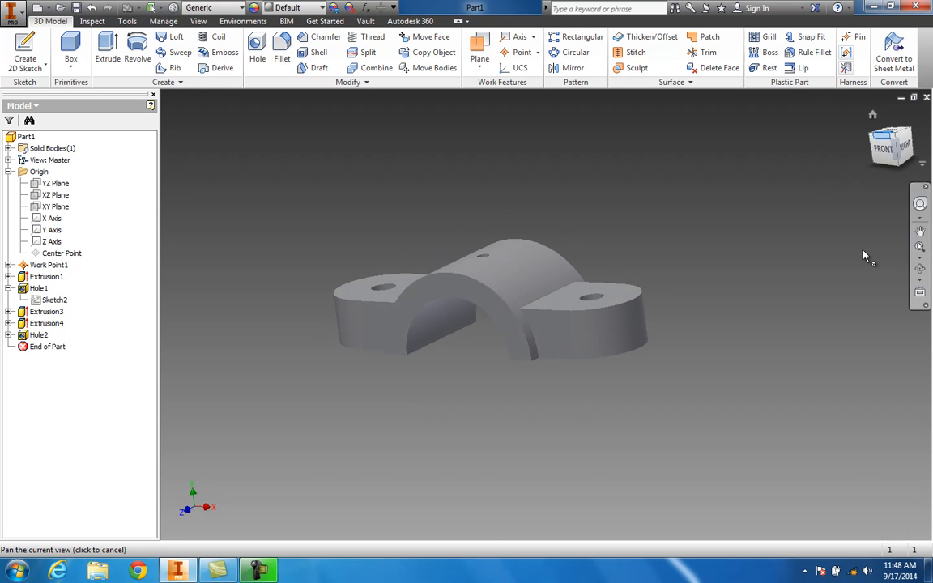
{"action": "left_click", "coordinate": [884, 155]}
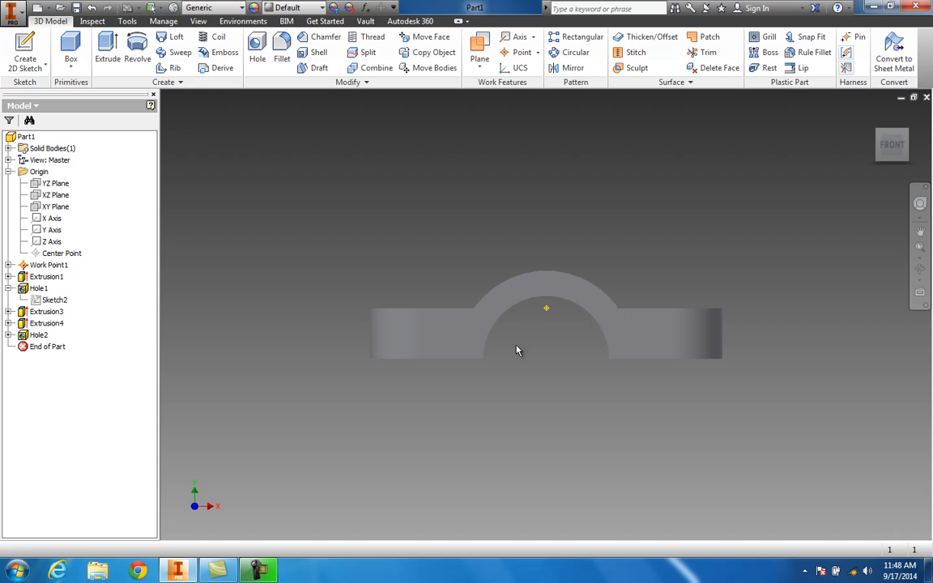
{"action": "mouse_move", "coordinate": [898, 145]}
{"action": "left_mouse_down"}
{"action": "mouse_move", "coordinate": [832, 167]}
{"action": "mouse_move", "coordinate": [812, 184]}
{"action": "left_mouse_up"}
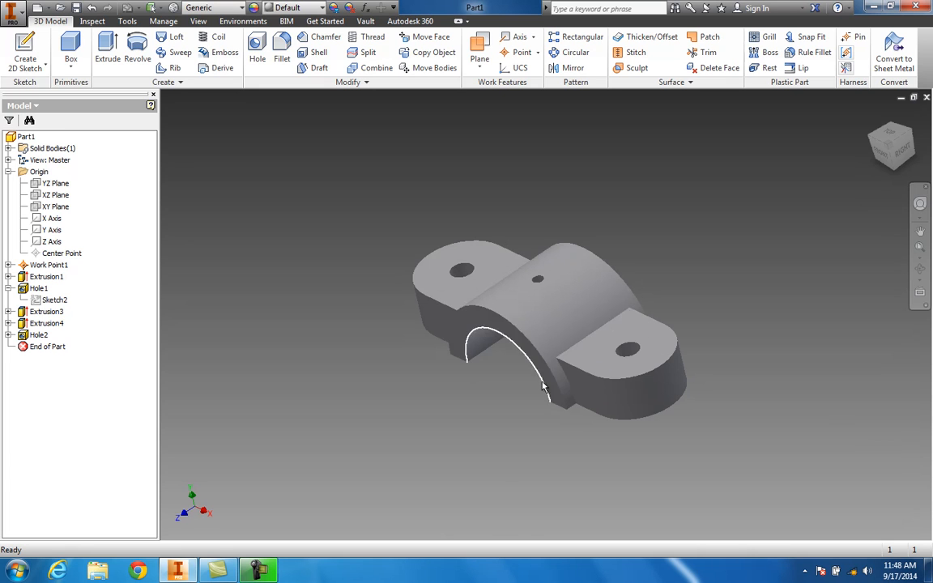
{"action": "mouse_move", "coordinate": [802, 147]}
{"action": "middle_mouse_down", "text": "shift"}
{"action": "mouse_move", "coordinate": [805, 130]}
{"action": "mouse_move", "coordinate": [840, 119]}
{"action": "mouse_move", "coordinate": [851, 170]}
{"action": "middle_mouse_up", "text": "shift"}
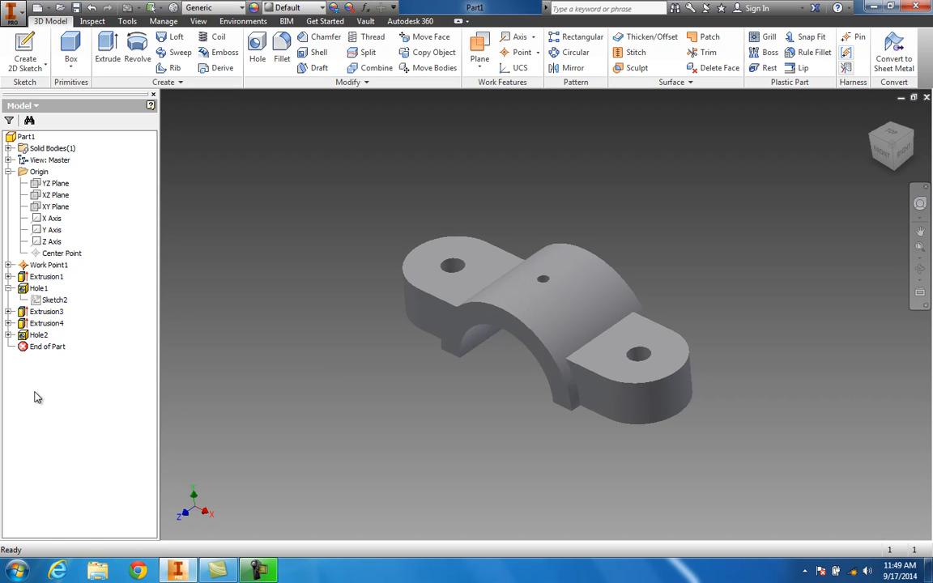
{"action": "right_click", "coordinate": [51, 327]}
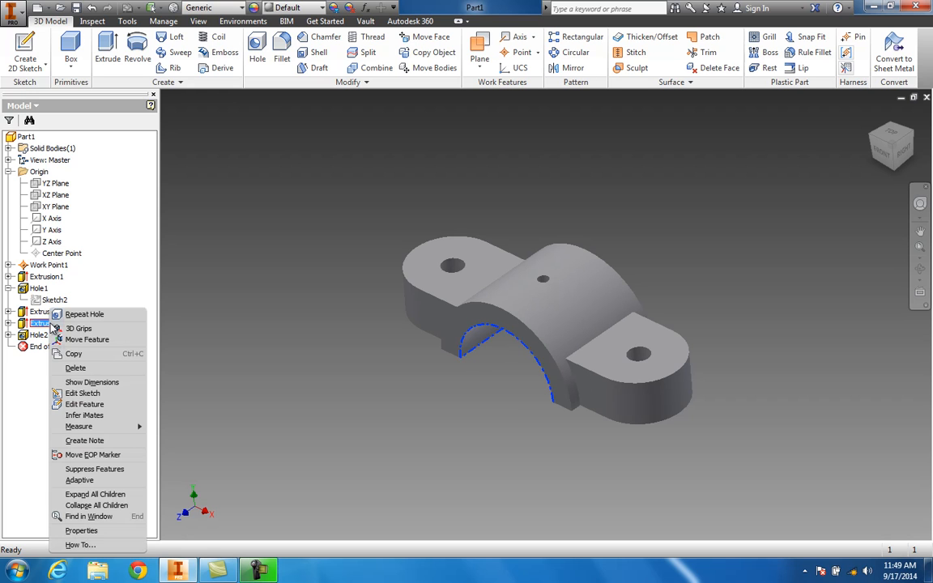
{"action": "left_click", "coordinate": [97, 471]}
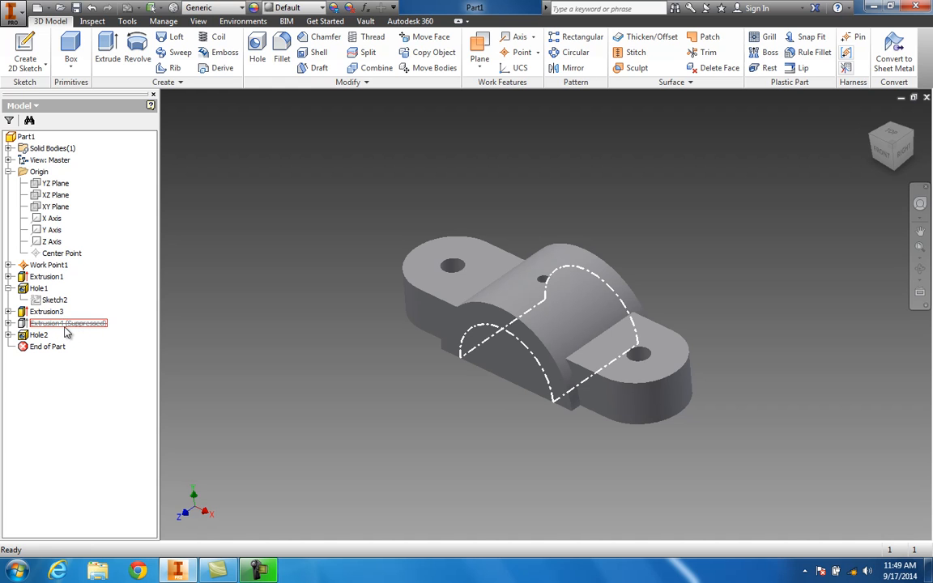
Step: Start a sketch on the boss's front face and draw a rectangle about 2.9 in wide straddling its lower edge
{"action": "left_click", "coordinate": [510, 358]}
{"action": "right_click", "coordinate": [510, 358]}
{"action": "left_click", "coordinate": [522, 396]}
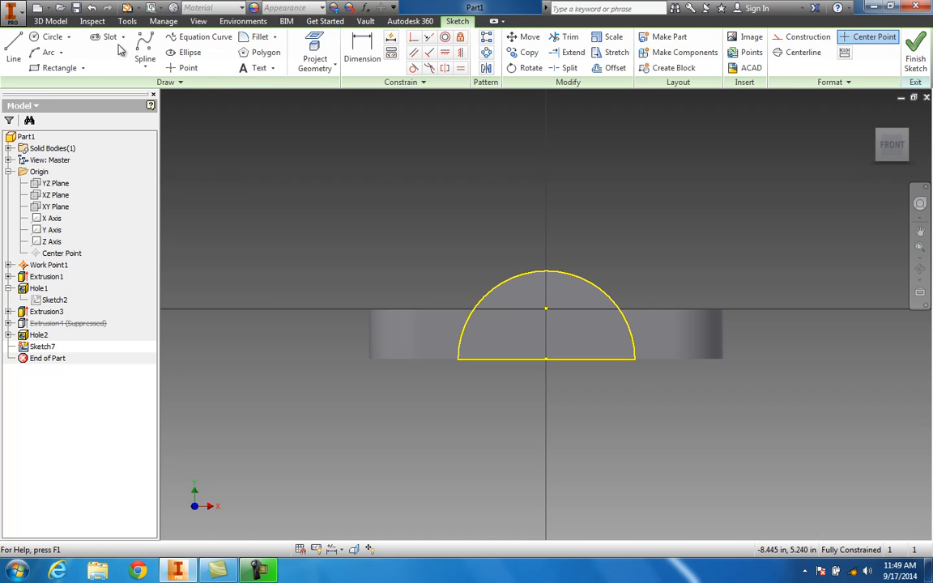
{"action": "left_click", "coordinate": [59, 67]}
{"action": "left_click", "coordinate": [471, 374]}
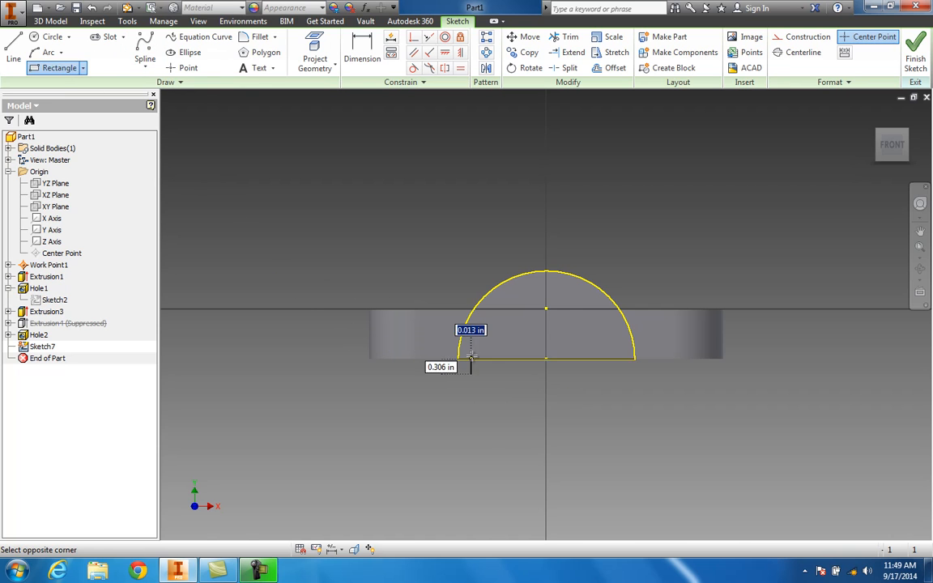
{"action": "left_click", "coordinate": [621, 343]}
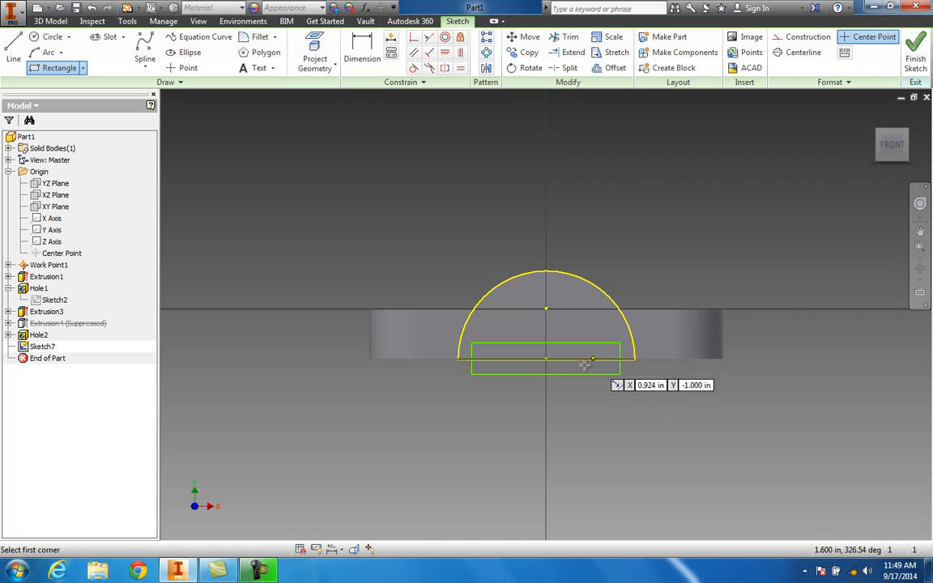
Step: Dimension the rectangle's positive X side 1.25 in from the midpoint of the boss face's lower edge
{"action": "left_click", "coordinate": [364, 73]}
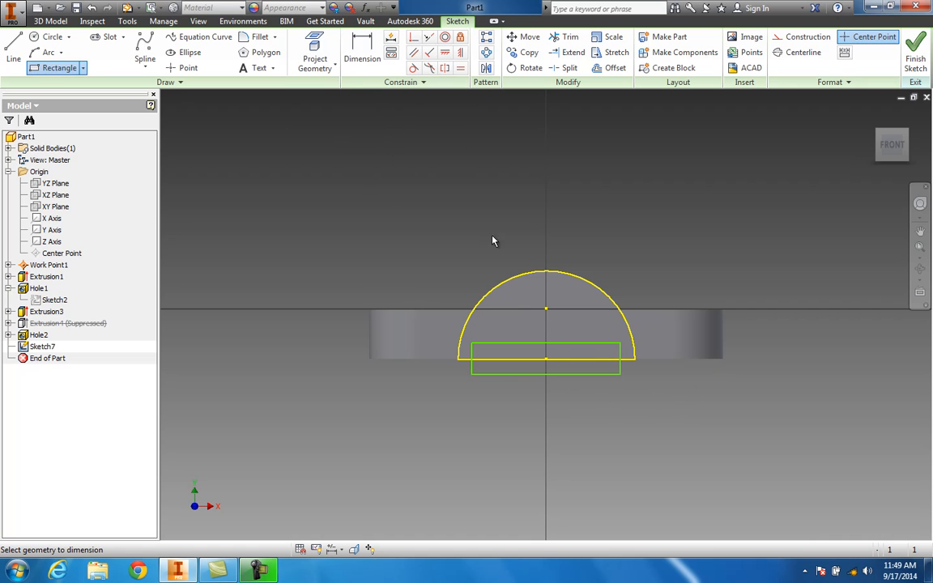
{"action": "left_click", "coordinate": [620, 368]}
{"action": "left_click", "coordinate": [546, 358]}
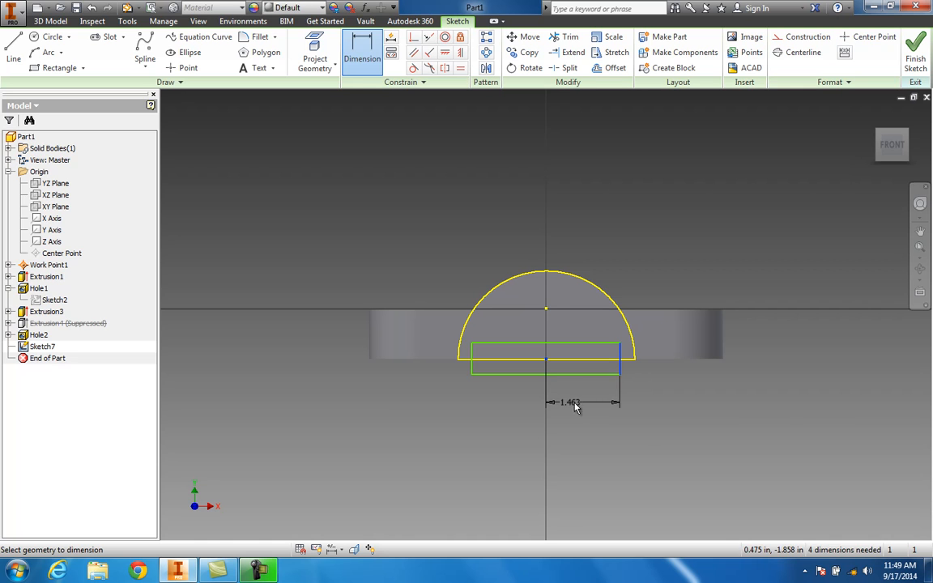
{"action": "left_click", "coordinate": [583, 409]}
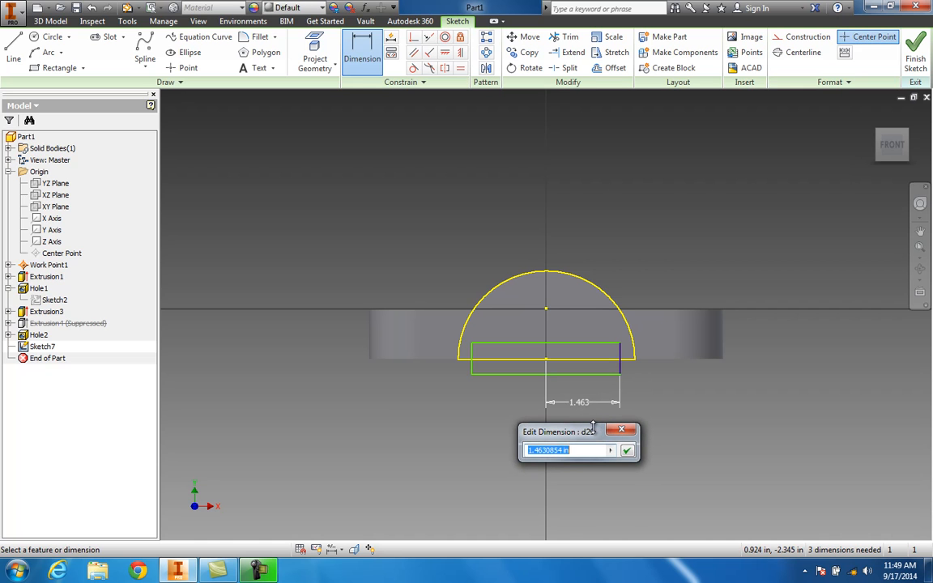
{"action": "type", "text": "1.25"}
{"action": "key", "text": "Return"}
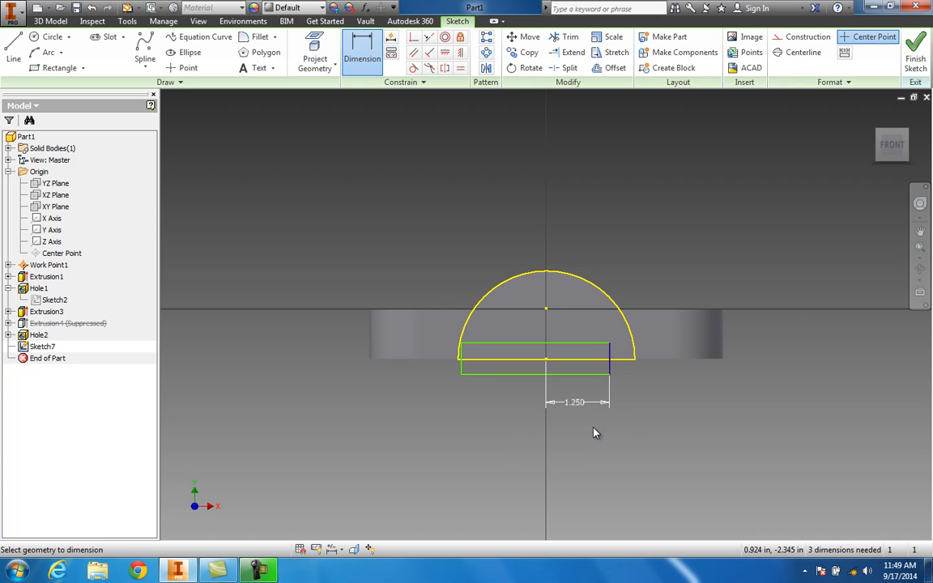
Step: Dimension the rectangle's overall width as 1.25*2 in
{"action": "left_click", "coordinate": [462, 370]}
{"action": "left_click", "coordinate": [610, 366]}
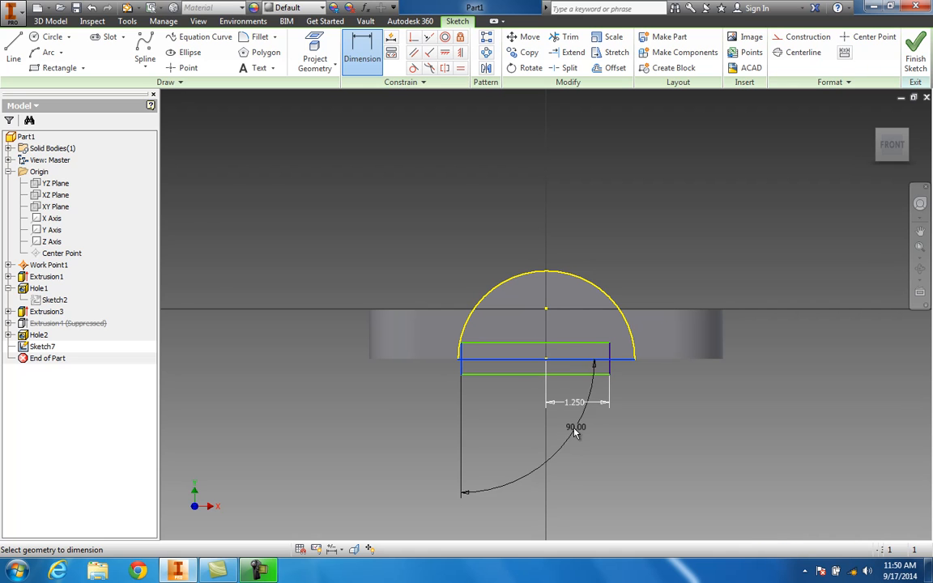
{"action": "left_click", "coordinate": [381, 46]}
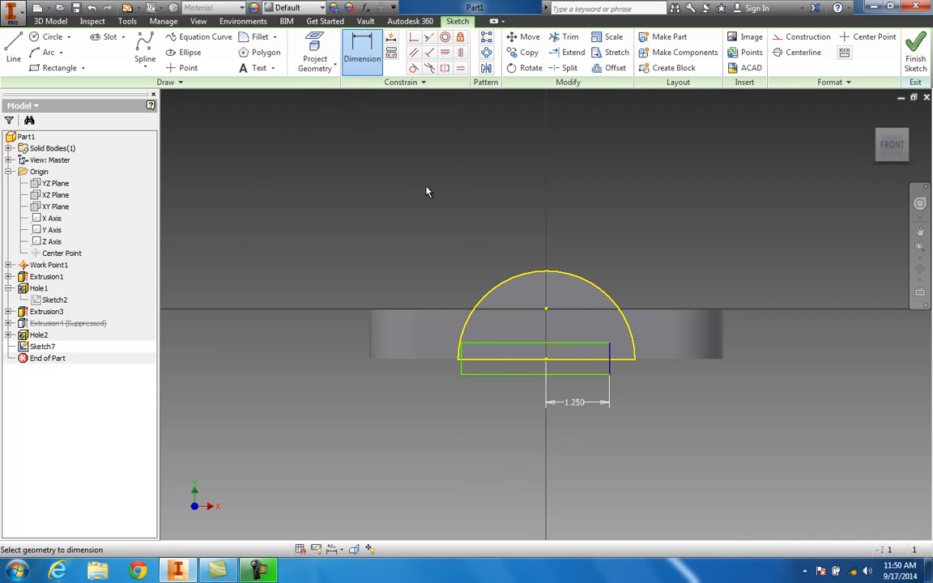
{"action": "left_click", "coordinate": [505, 373]}
{"action": "left_click", "coordinate": [556, 463]}
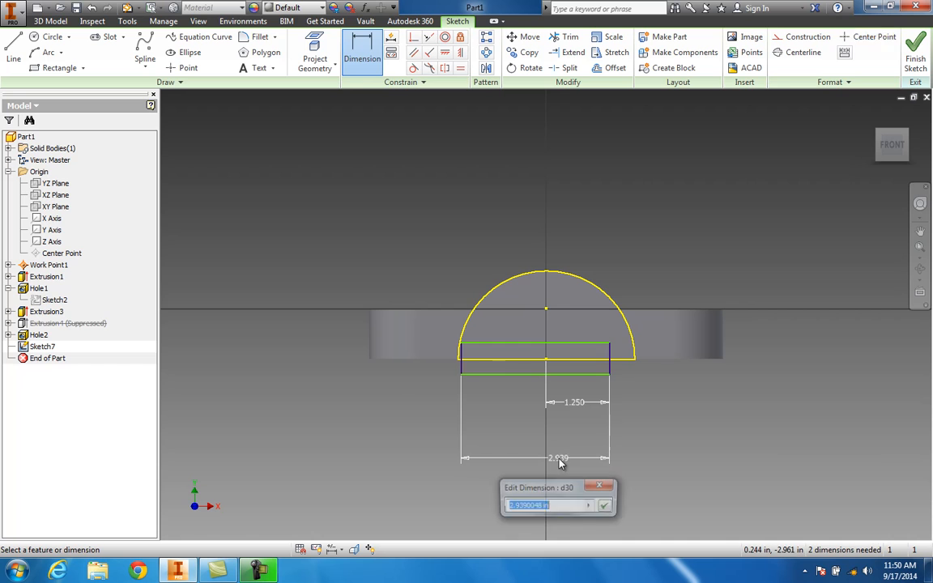
{"action": "type", "text": "1."}
{"action": "type", "text": "25\""}
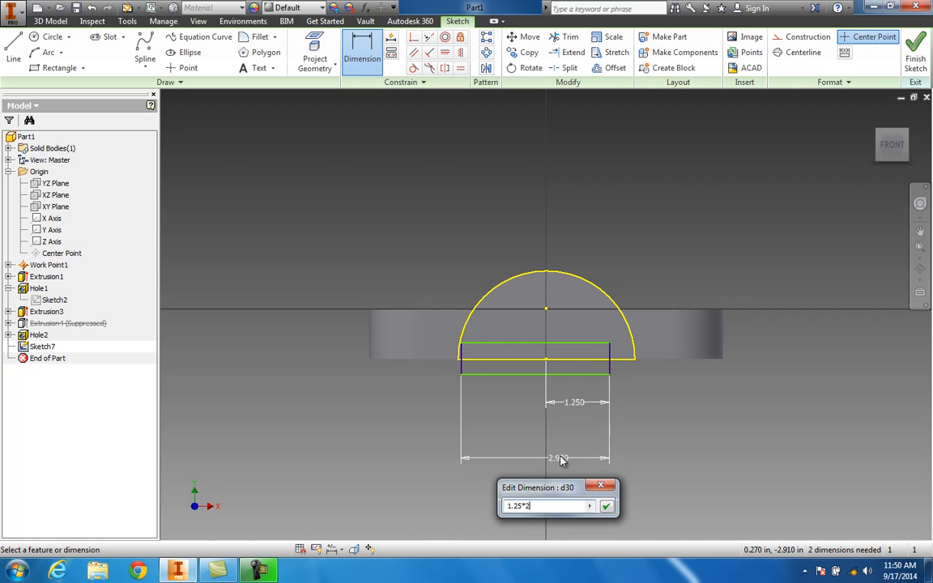
{"action": "key", "text": "Return"}
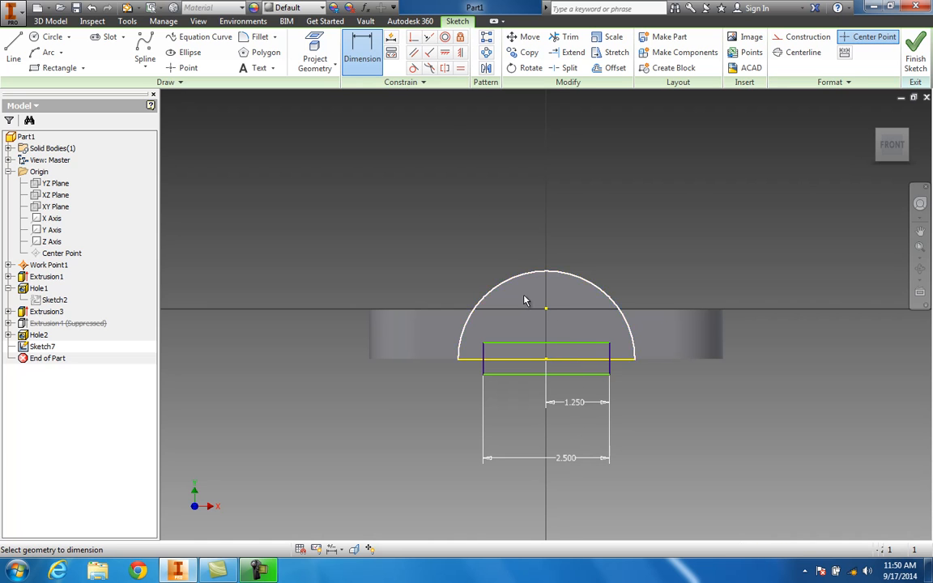
Step: Dimension the rectangle's upper edge 0.5 in above the boss face's lower edge and finish the sketch
{"action": "left_click", "coordinate": [565, 345]}
{"action": "left_click", "coordinate": [568, 357]}
{"action": "left_click", "coordinate": [571, 354]}
{"action": "type", "text": "."}
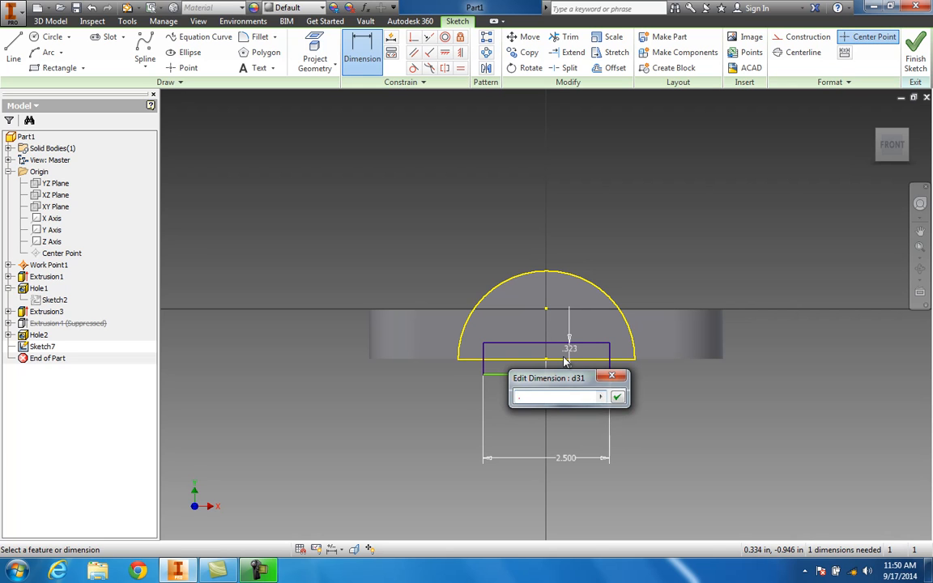
{"action": "type", "text": "5"}
{"action": "key", "text": "Return"}
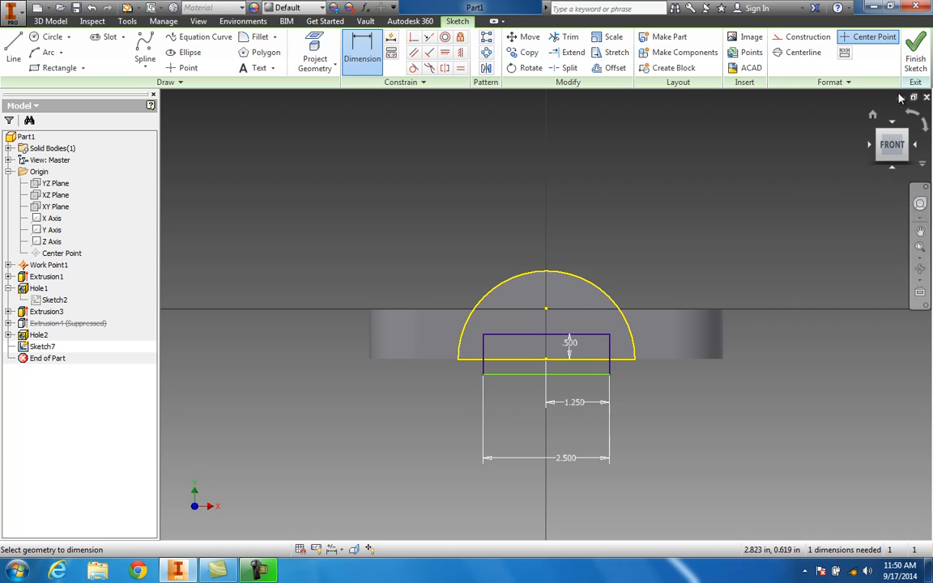
{"action": "left_click", "coordinate": [915, 55]}
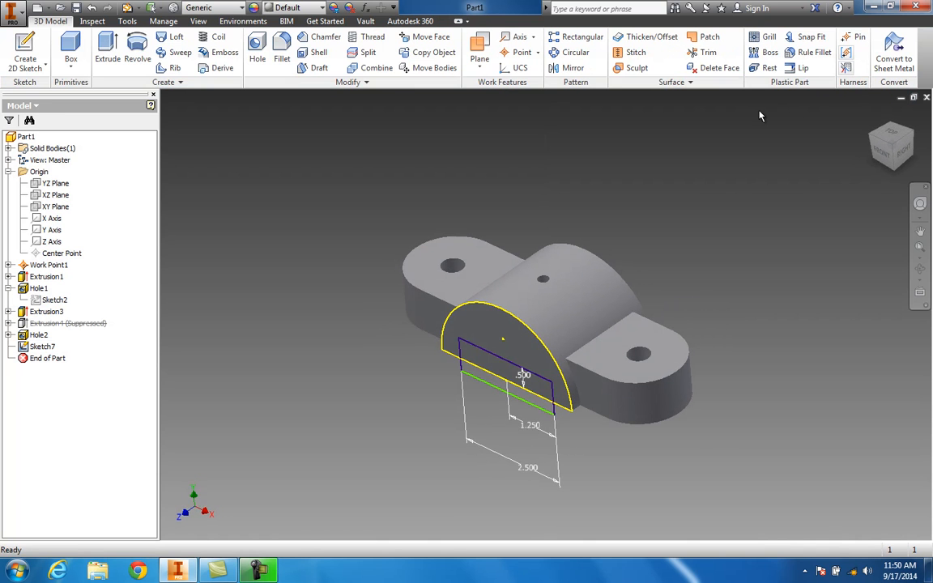
Step: Cut the full rectangle profile all the way through the boss and base with Extrude
{"action": "left_click", "coordinate": [108, 49]}
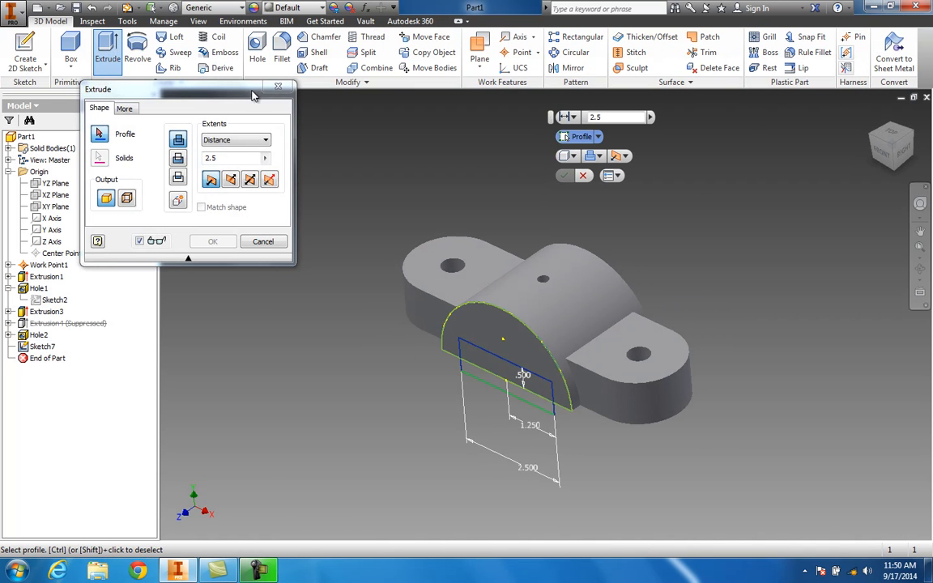
{"action": "left_click", "coordinate": [178, 159]}
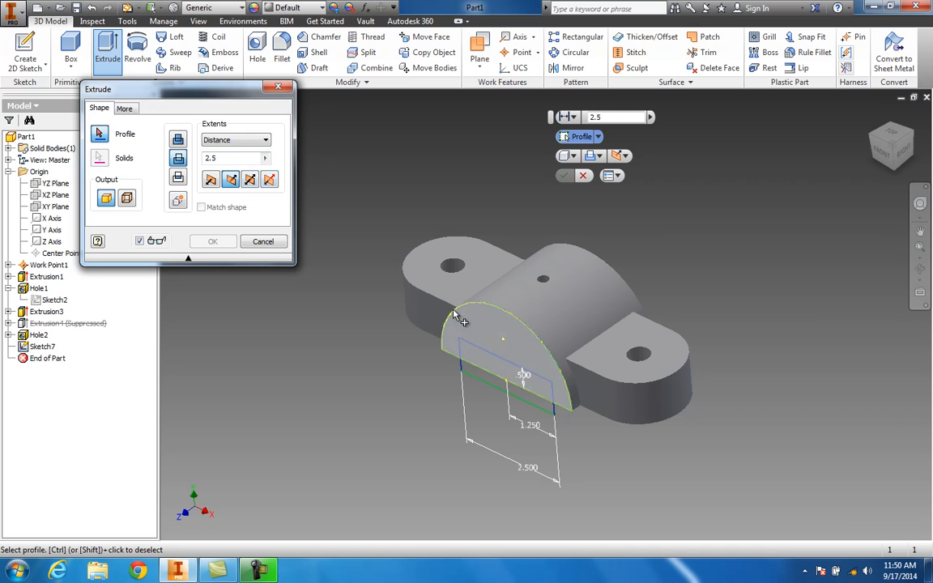
{"action": "left_click", "coordinate": [233, 139]}
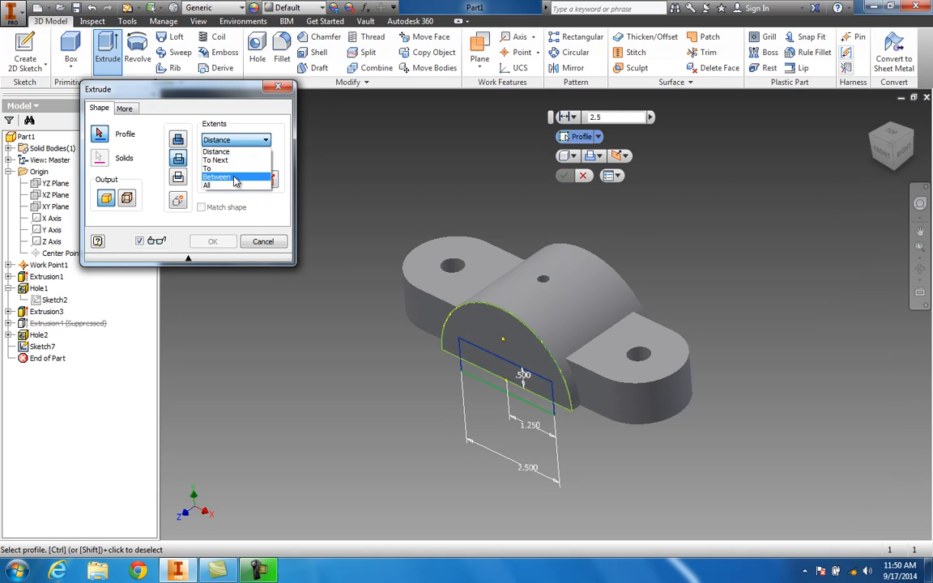
{"action": "left_click", "coordinate": [231, 185]}
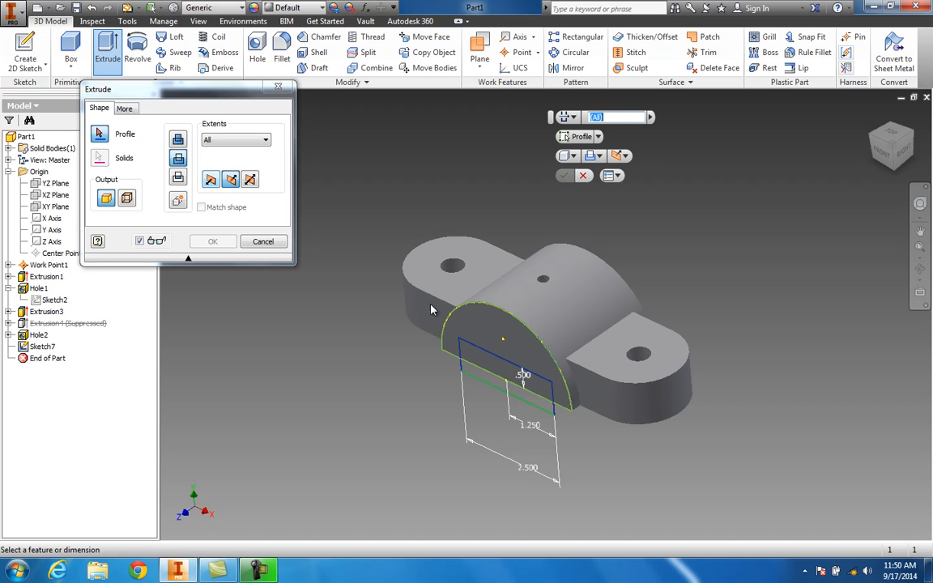
{"action": "left_click", "coordinate": [98, 134]}
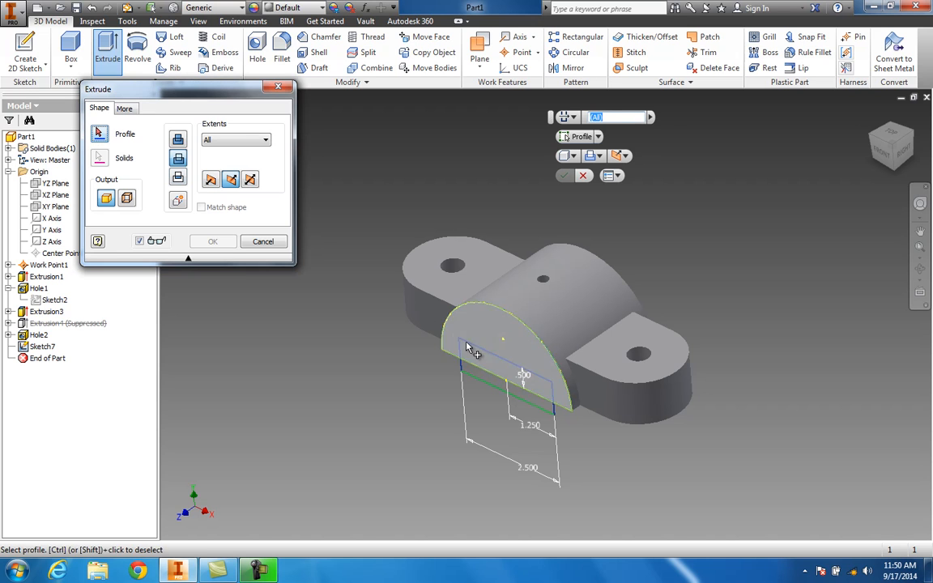
{"action": "left_click", "coordinate": [486, 372]}
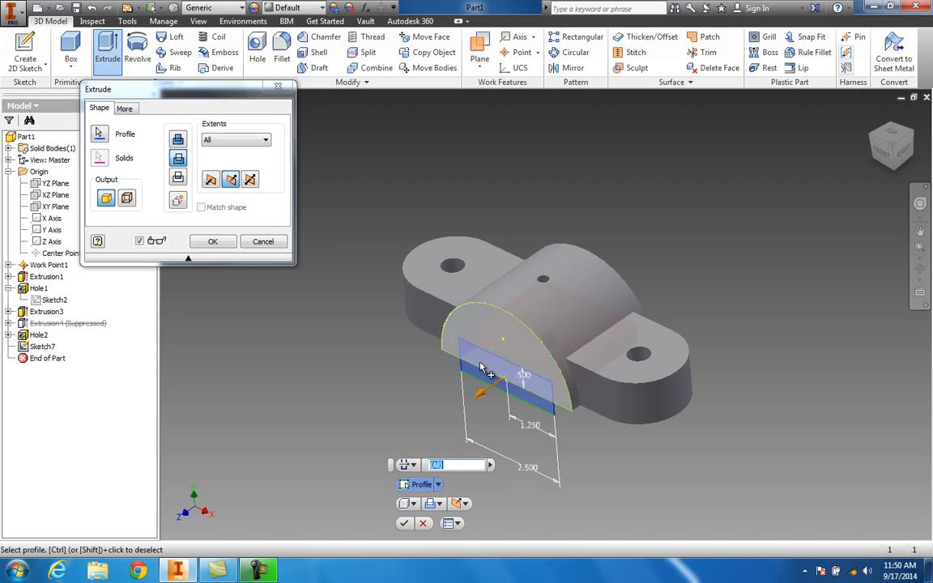
{"action": "left_click", "coordinate": [219, 244]}
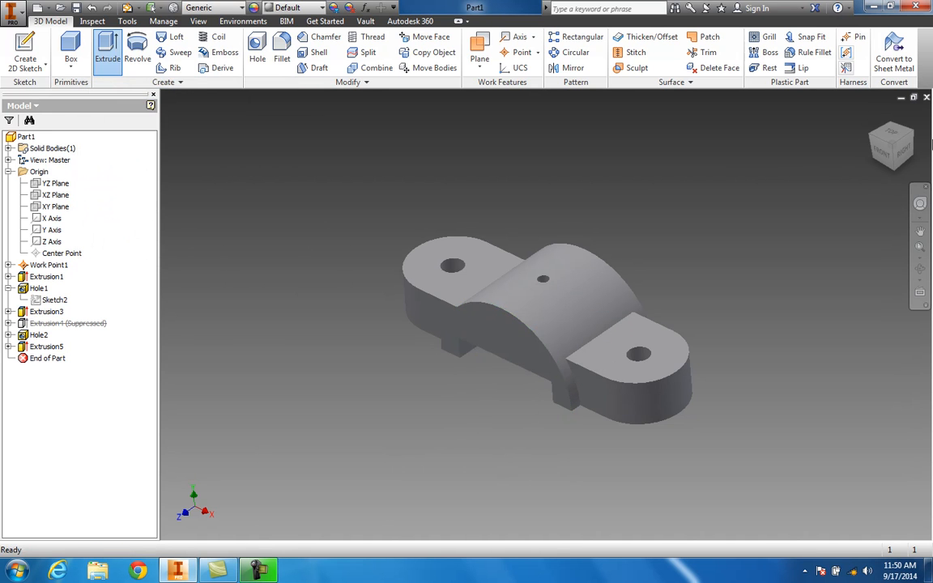
Step: Suppress the rectangular cut Extrusion5 and unsuppress the half-round cut Extrusion4
{"action": "left_click_drag", "start_coordinate": [895, 144], "coordinate": [269, 132]}
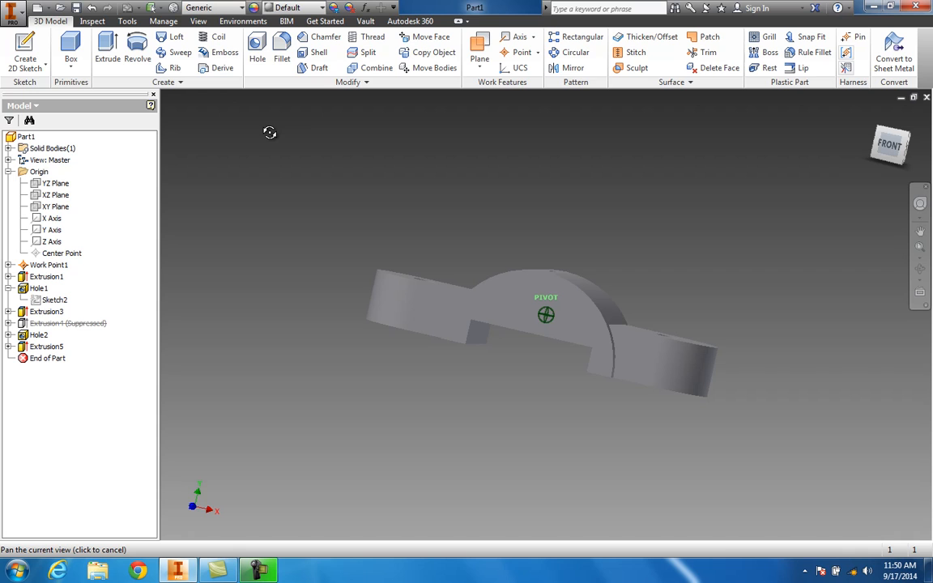
{"action": "key", "text": "Escape"}
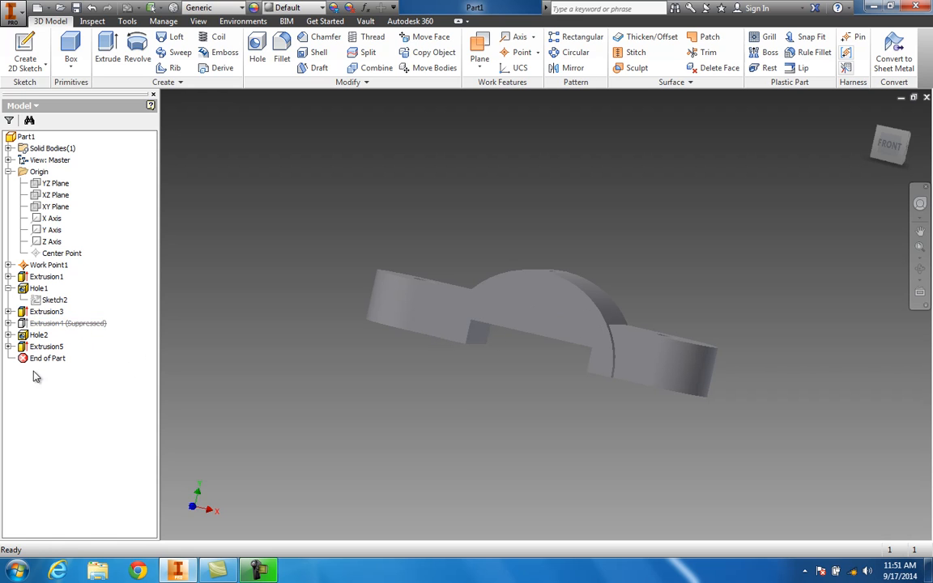
{"action": "right_click", "coordinate": [42, 346]}
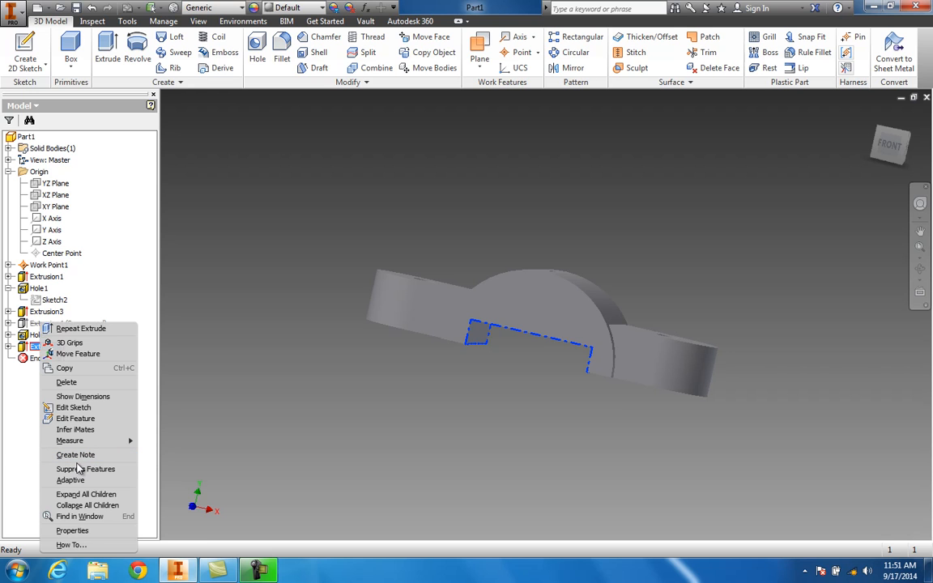
{"action": "left_click", "coordinate": [94, 469]}
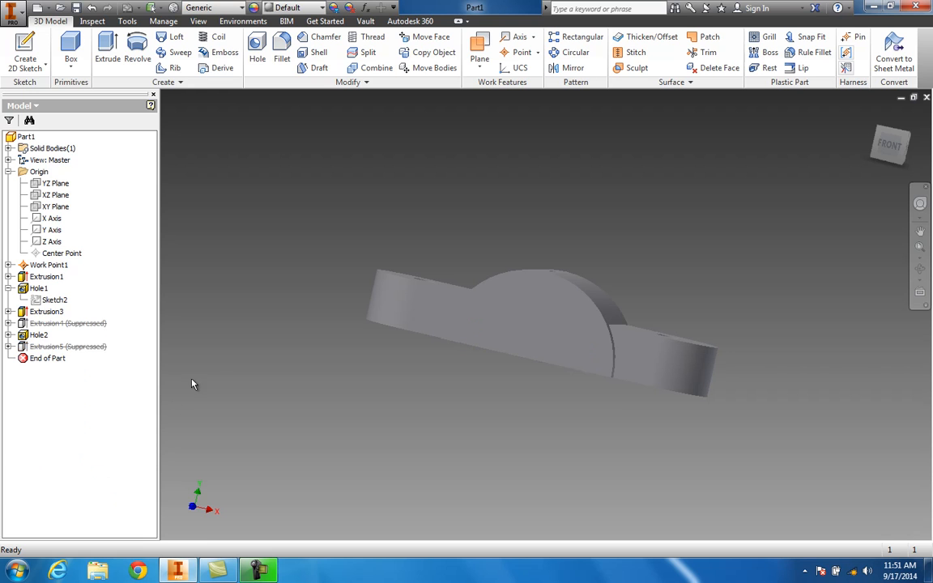
{"action": "right_click", "coordinate": [73, 324]}
{"action": "left_click", "coordinate": [120, 434]}
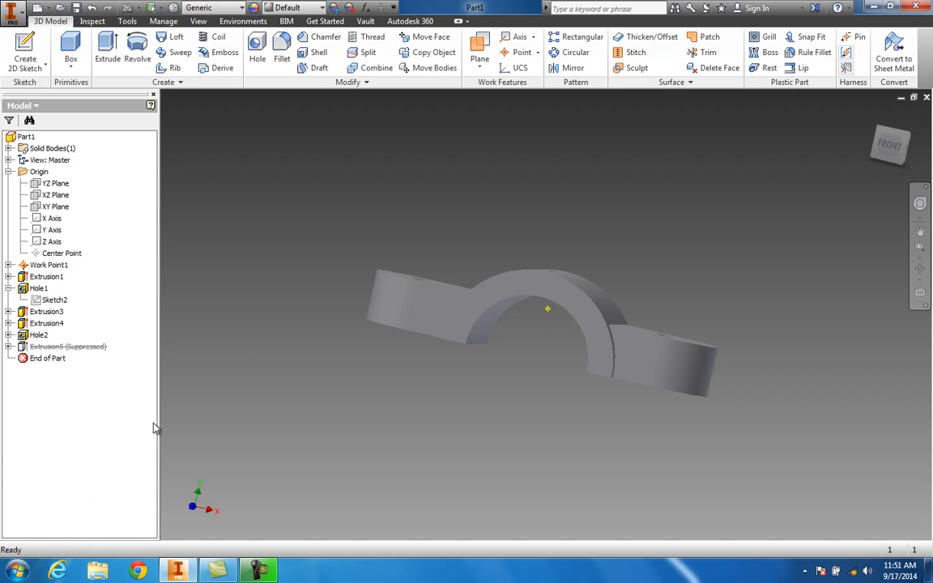
{"action": "mouse_move", "coordinate": [889, 144]}
{"action": "left_mouse_down"}
{"action": "mouse_move", "coordinate": [823, 175]}
{"action": "mouse_move", "coordinate": [803, 167]}
{"action": "left_mouse_up"}
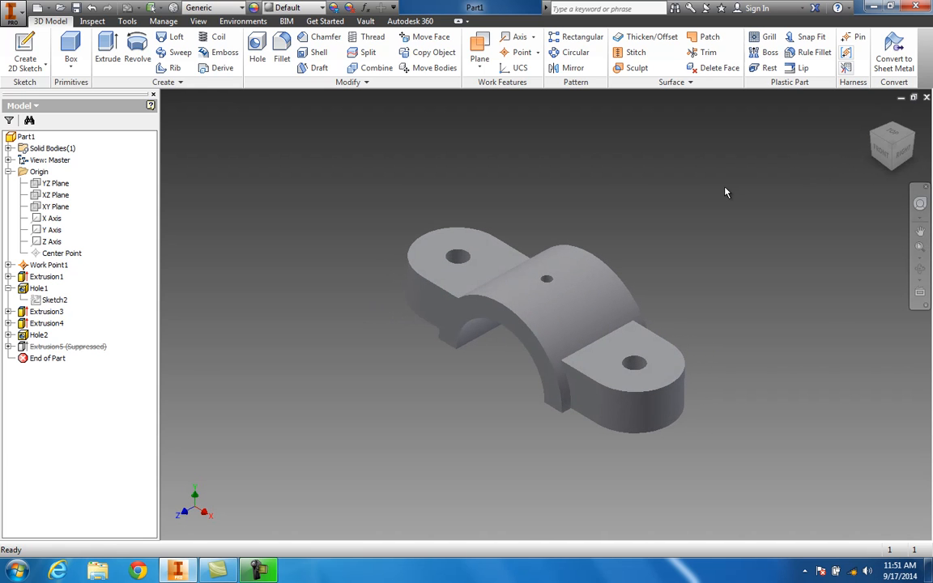
{"action": "left_click_drag", "start_coordinate": [890, 139], "coordinate": [880, 134]}
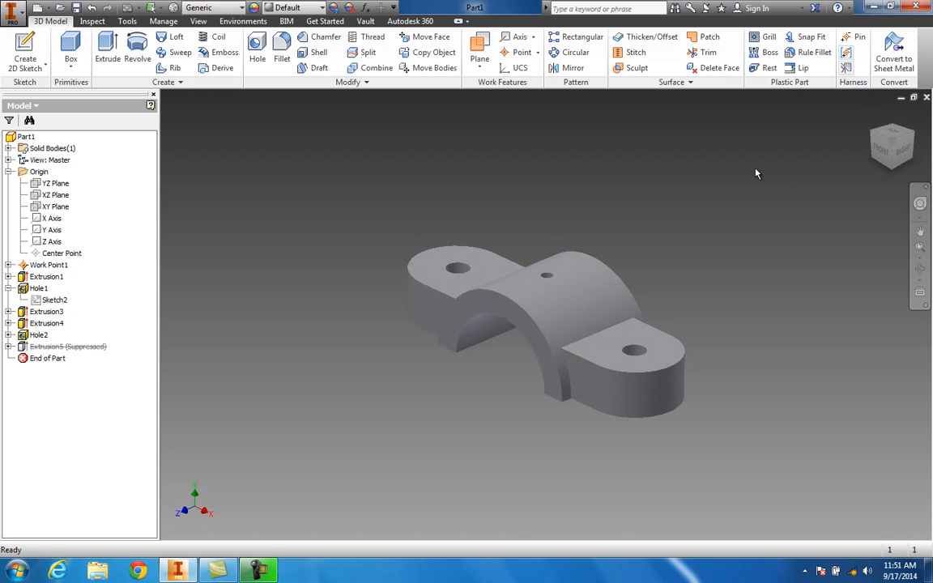